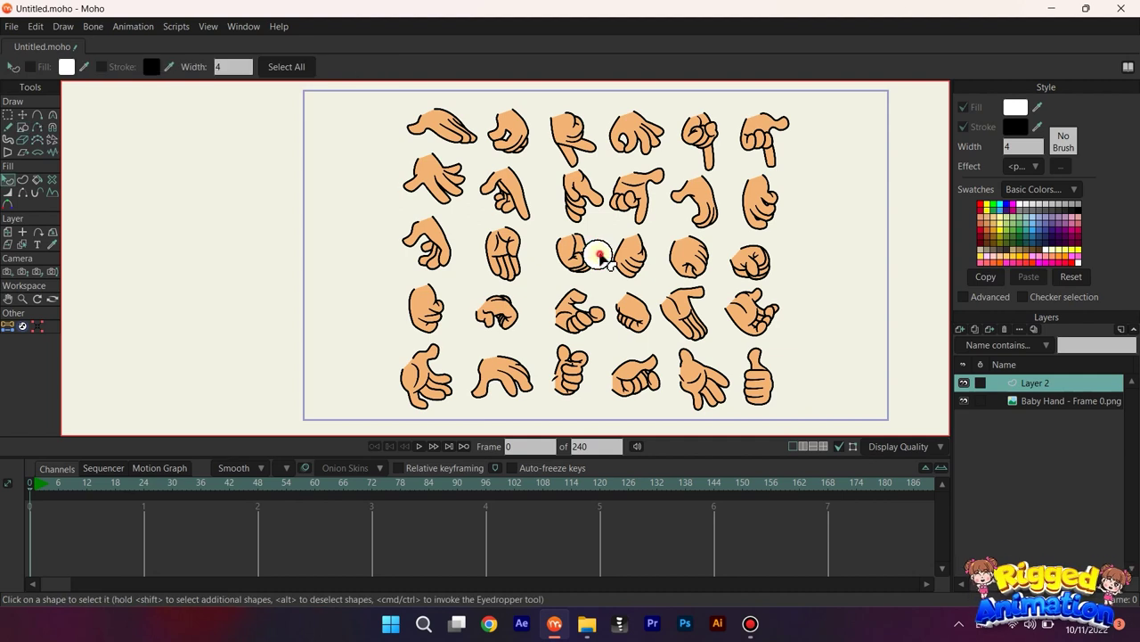
Step: Set the circle's stroke width to 5 and fill it with the skin colour sampled from a hand drawing
{"action": "scroll", "coordinate": [597, 254], "scroll_direction": "up", "scroll_amount": 3}
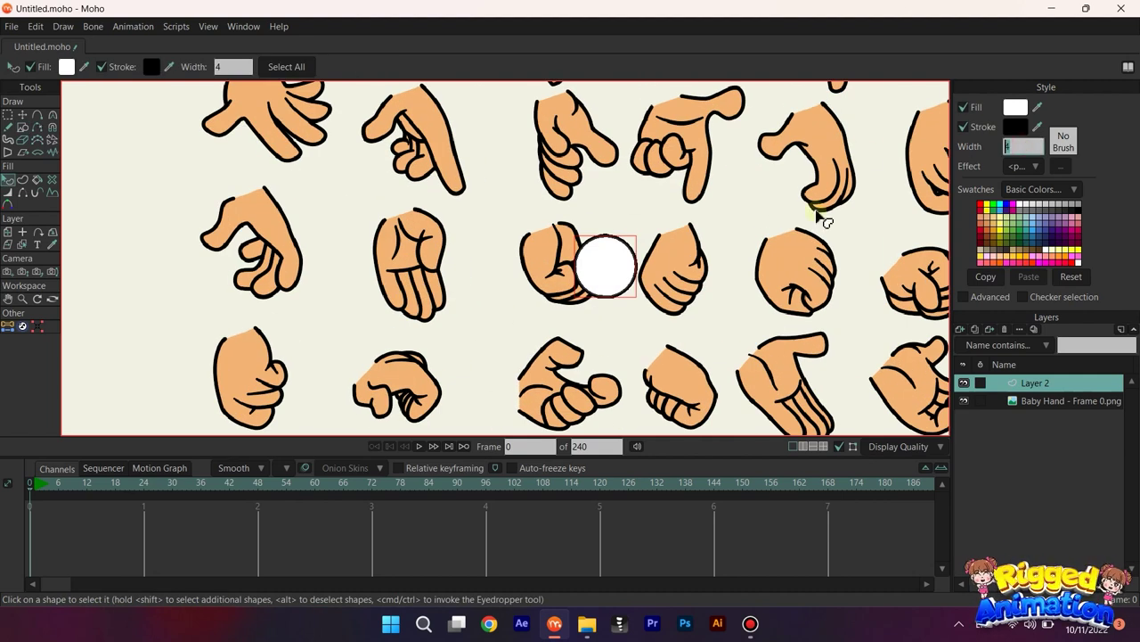
{"action": "left_click", "coordinate": [796, 254]}
{"action": "scroll", "coordinate": [588, 276], "scroll_direction": "up", "scroll_amount": 3}
{"action": "scroll", "coordinate": [589, 269], "scroll_direction": "down", "scroll_amount": 5}
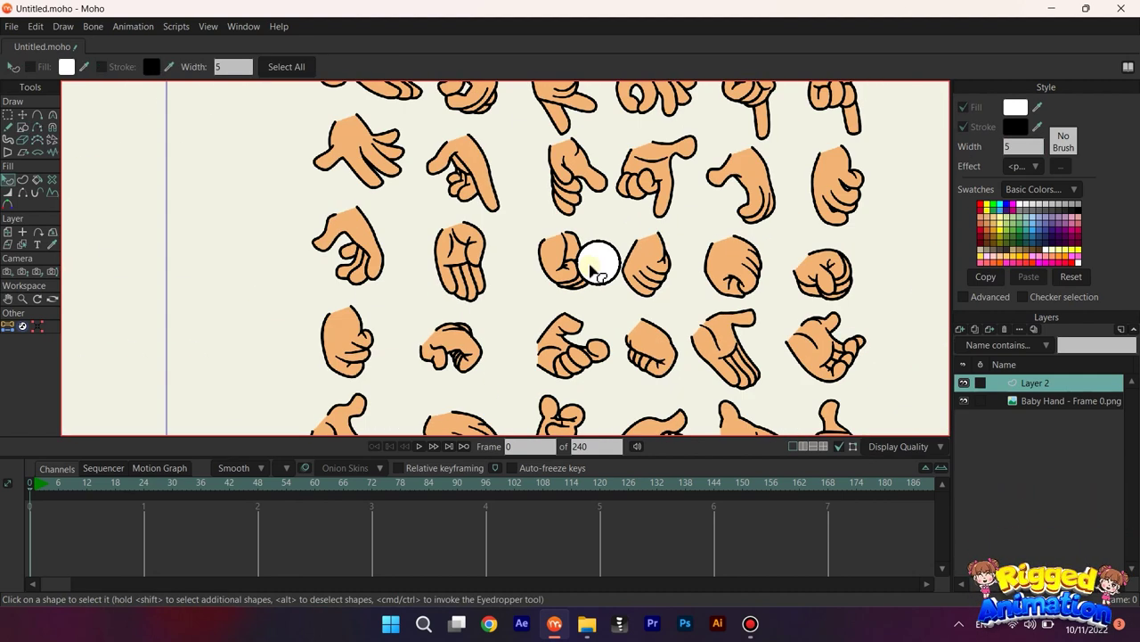
{"action": "left_click_drag", "start_coordinate": [591, 270], "coordinate": [590, 242]}
{"action": "left_click", "coordinate": [594, 244]}
{"action": "left_click_drag", "start_coordinate": [1040, 109], "coordinate": [731, 227]}
Step: Centre the circle at position X 0, Y 0
{"action": "left_click", "coordinate": [22, 116]}
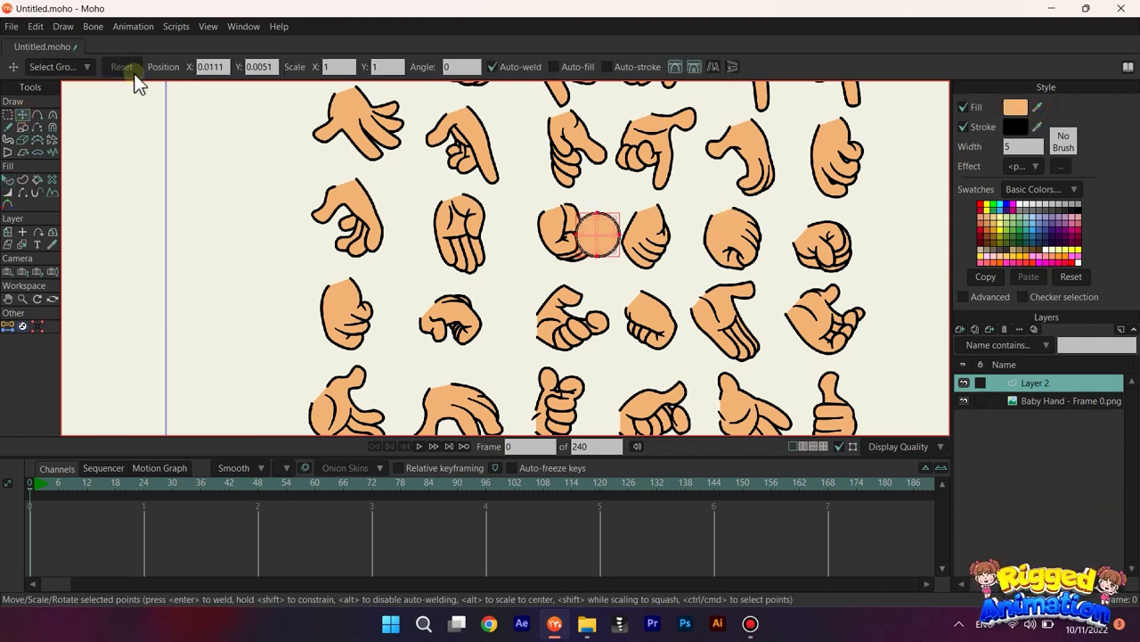
{"action": "type", "text": "0"}
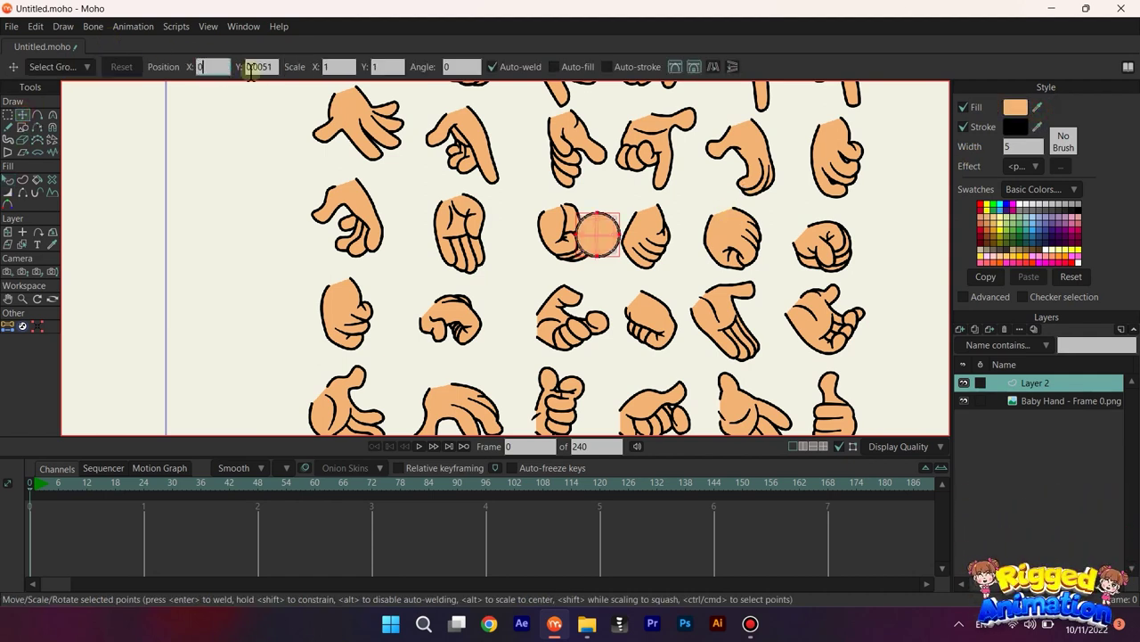
{"action": "key", "text": "Tab"}
{"action": "type", "text": "0"}
{"action": "key", "text": "Return"}
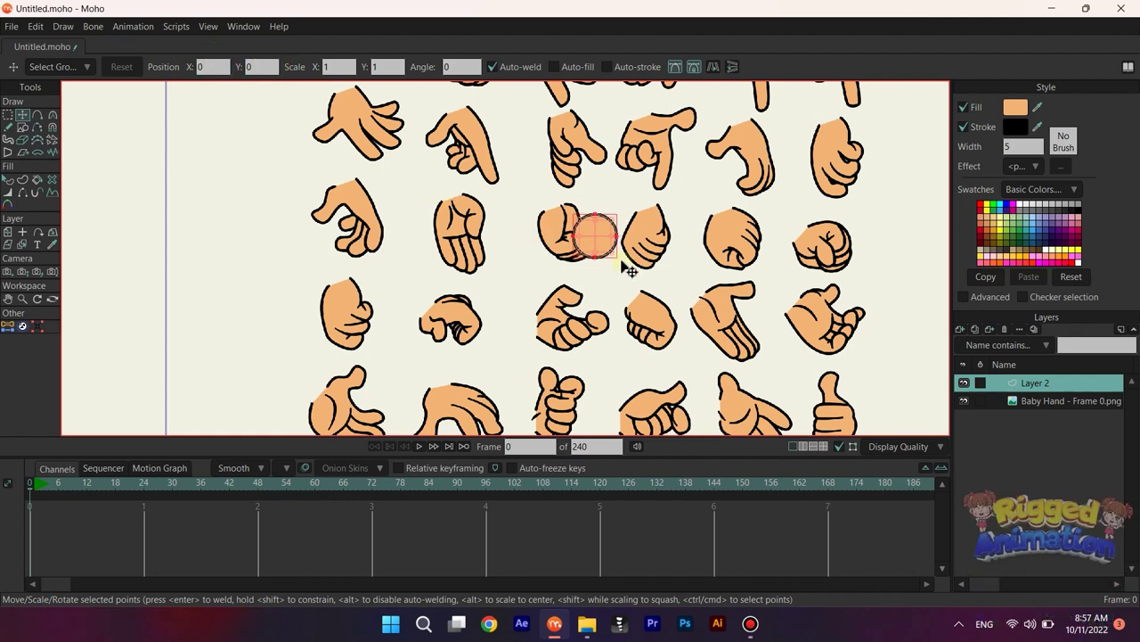
{"action": "key", "text": "q"}
{"action": "scroll", "coordinate": [637, 267], "scroll_direction": "up", "scroll_amount": 3}
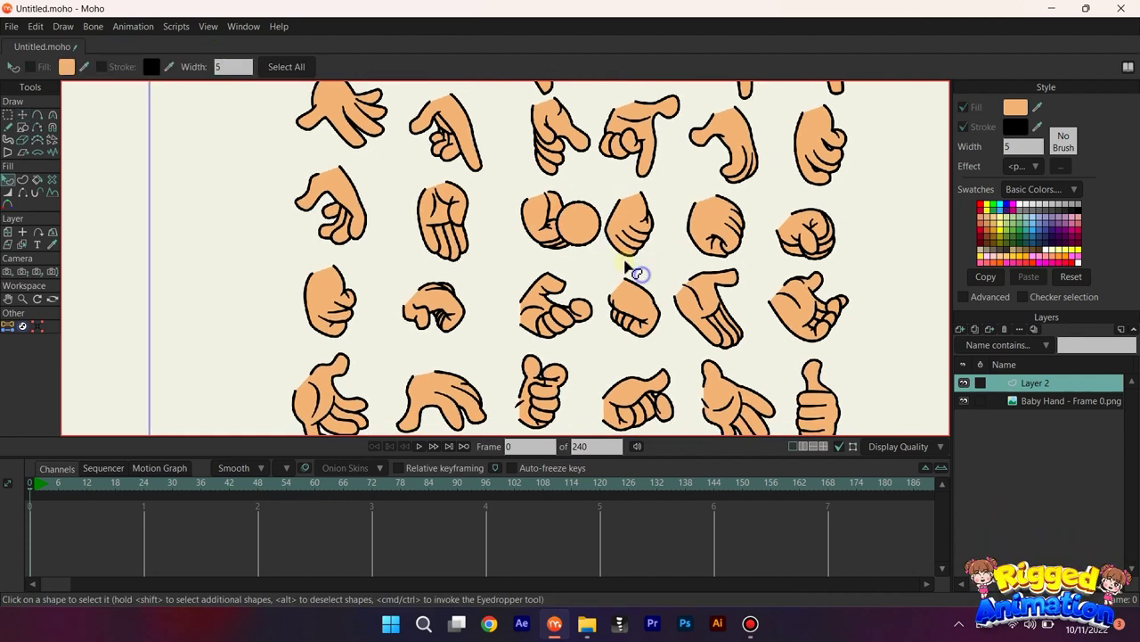
Step: Group Layer 2 with the selection and rename the new group "hand"
{"action": "right_click", "coordinate": [1022, 385]}
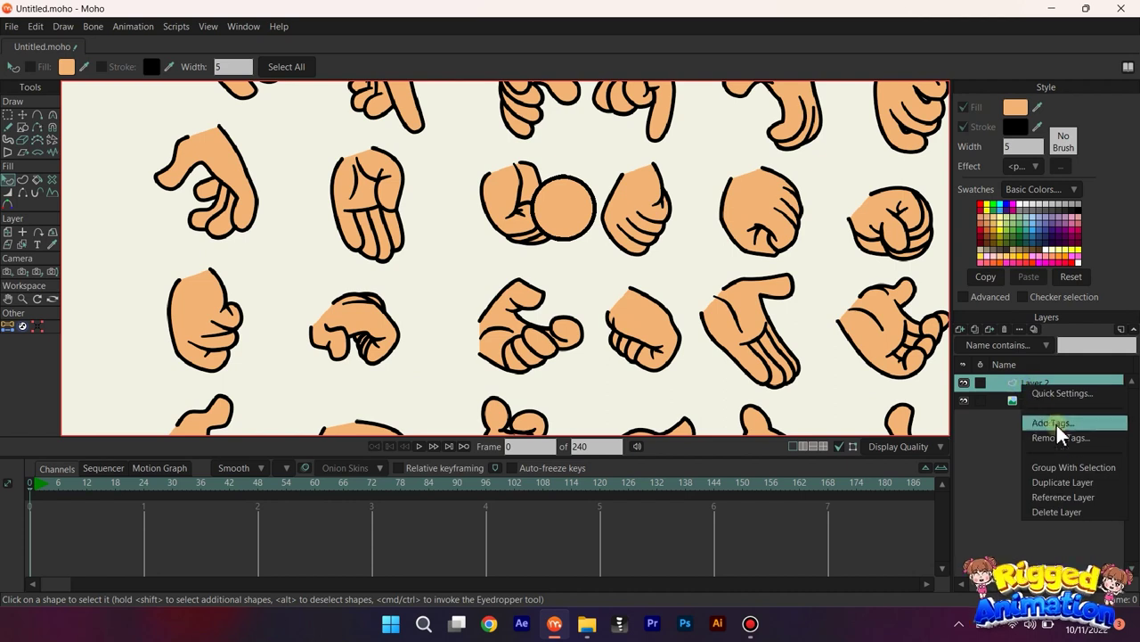
{"action": "left_click", "coordinate": [1000, 382]}
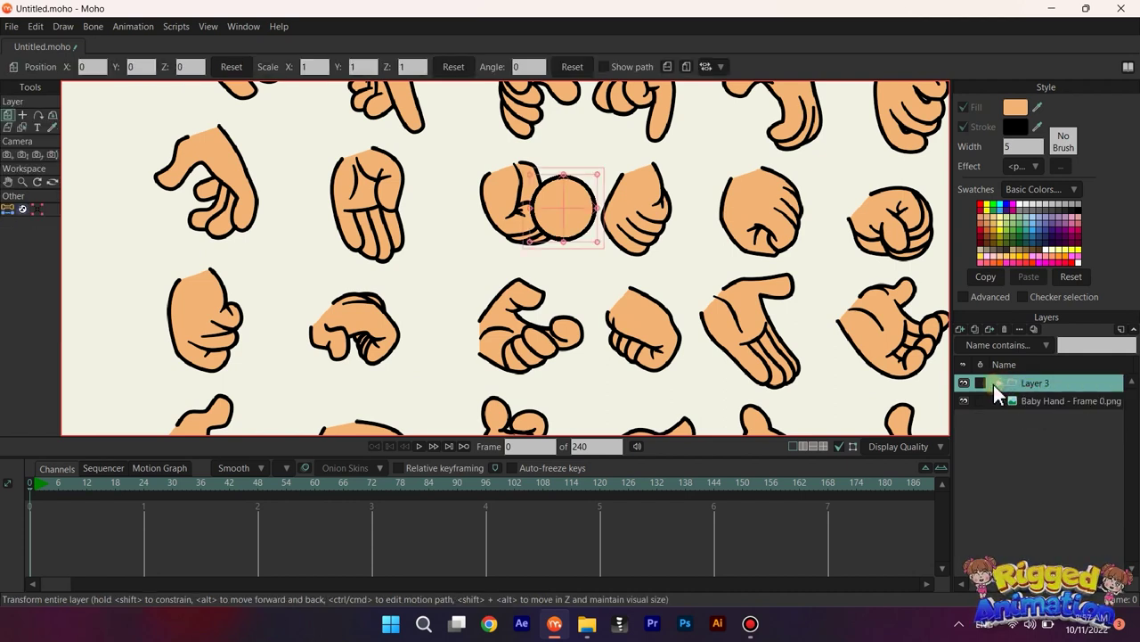
{"action": "double_click", "coordinate": [1035, 383]}
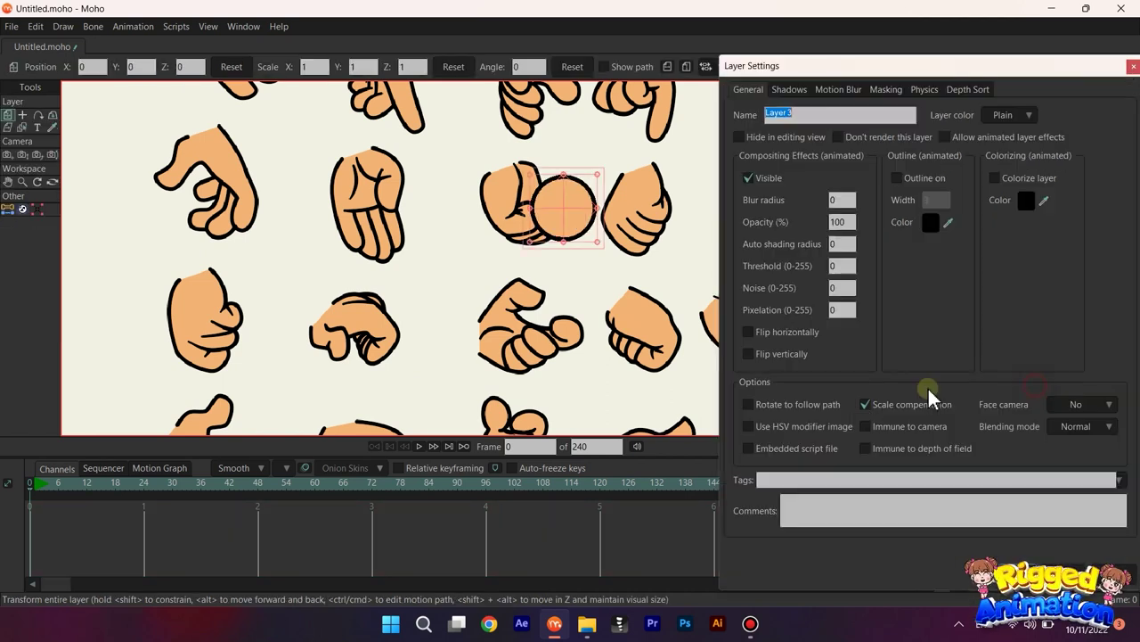
{"action": "key", "text": "Return"}
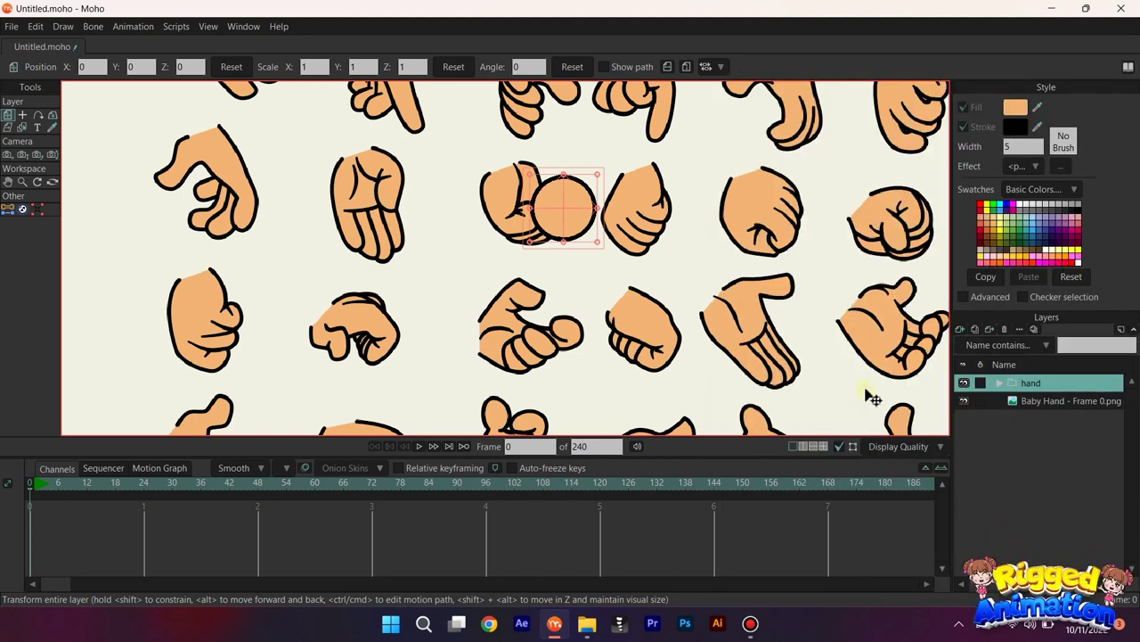
Step: Turn off the fill of the circle on Layer 2 and set its stroke colour to bright green
{"action": "left_click", "coordinate": [1026, 401]}
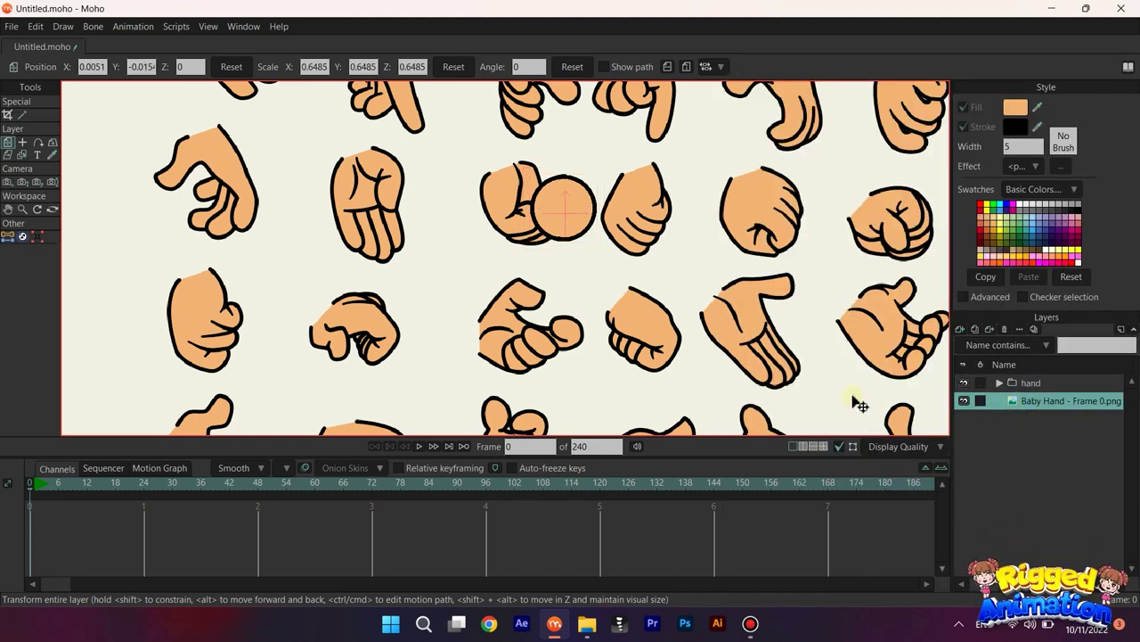
{"action": "scroll", "coordinate": [629, 265], "scroll_direction": "down", "scroll_amount": 2}
{"action": "scroll", "coordinate": [629, 266], "scroll_direction": "up", "scroll_amount": 2}
{"action": "left_click", "coordinate": [995, 381]}
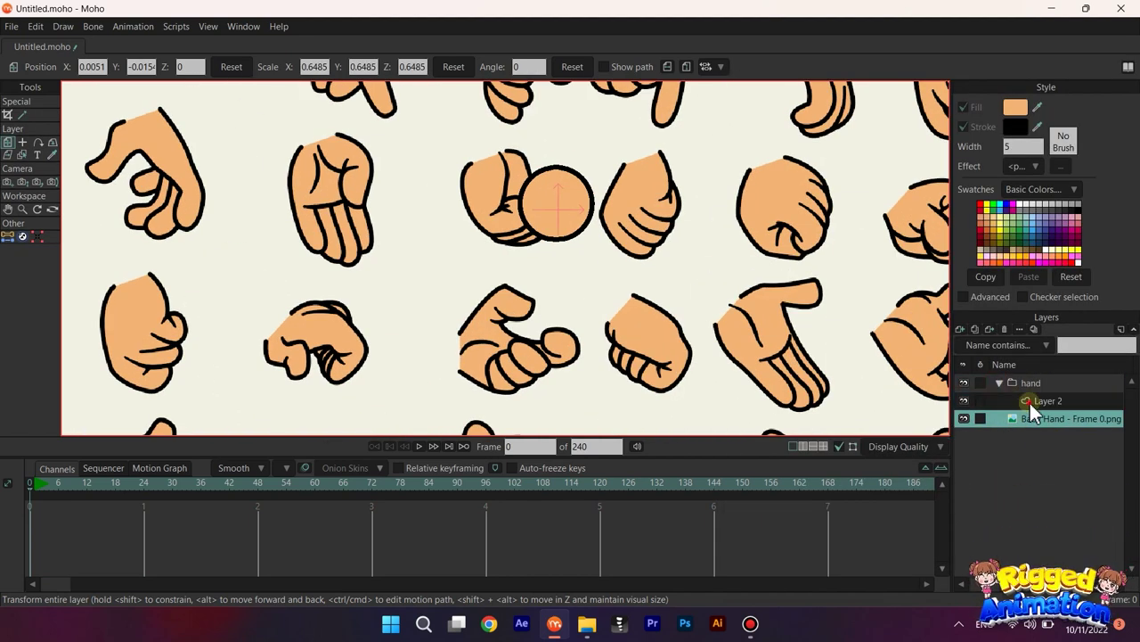
{"action": "left_click", "coordinate": [1048, 401]}
{"action": "left_click", "coordinate": [553, 207]}
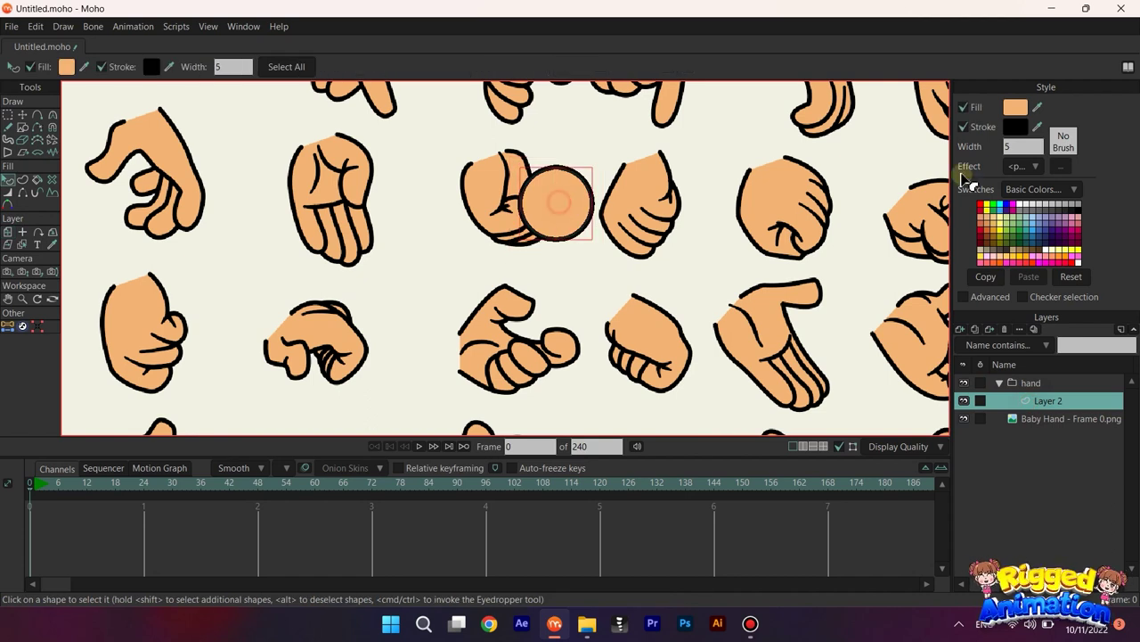
{"action": "left_click", "coordinate": [963, 106]}
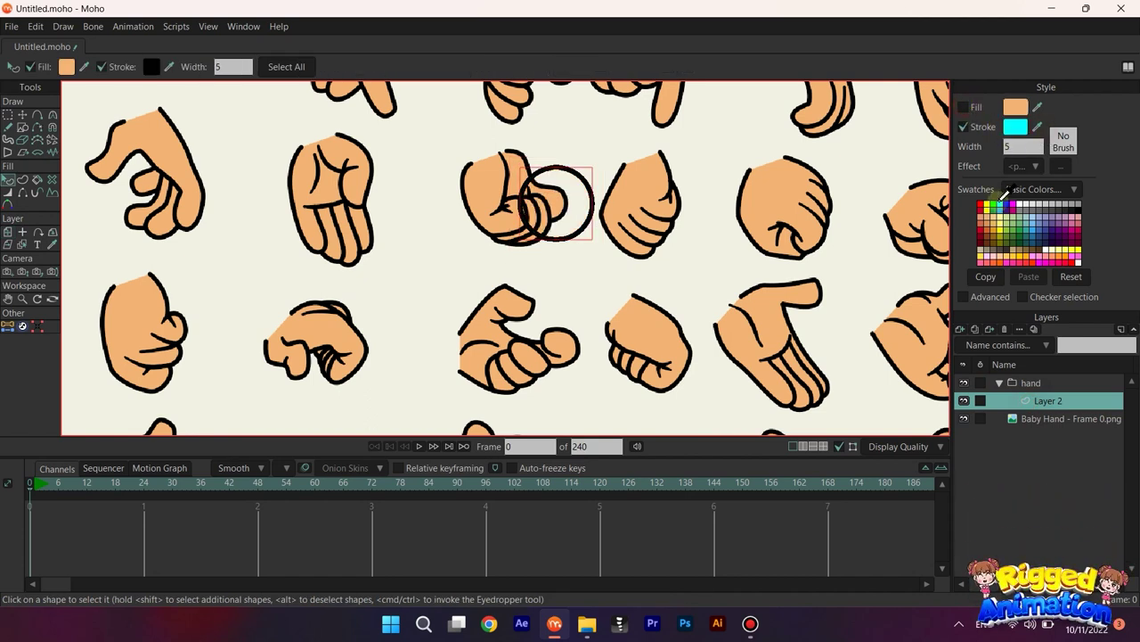
{"action": "scroll", "coordinate": [575, 202], "scroll_direction": "up", "scroll_amount": 1}
{"action": "left_click_drag", "start_coordinate": [565, 205], "coordinate": [588, 226]}
{"action": "scroll", "coordinate": [589, 223], "scroll_direction": "up", "scroll_amount": 2}
Step: Add a small concentric copy inside the green circle and move Layer 2 out of the hand group, above it
{"action": "key", "text": "r"}
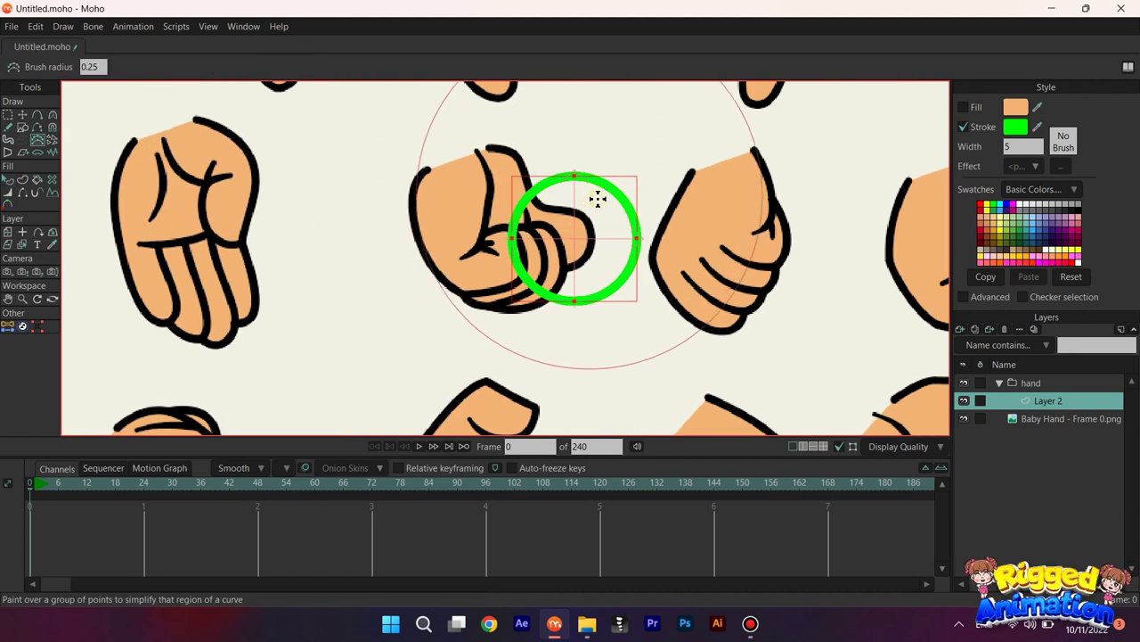
{"action": "key", "text": "t"}
{"action": "left_click_drag", "start_coordinate": [636, 184], "coordinate": [536, 235]}
{"action": "scroll", "coordinate": [606, 205], "scroll_direction": "up", "scroll_amount": 2}
{"action": "scroll", "coordinate": [595, 192], "scroll_direction": "up", "scroll_amount": 2}
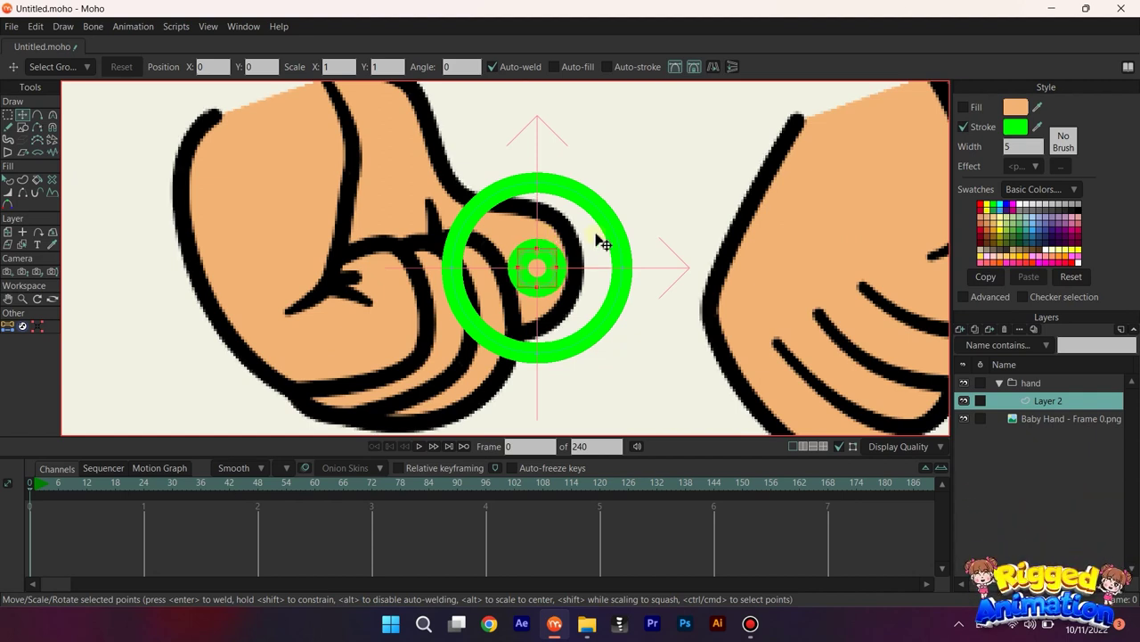
{"action": "key", "text": "q"}
{"action": "scroll", "coordinate": [600, 241], "scroll_direction": "down", "scroll_amount": 4}
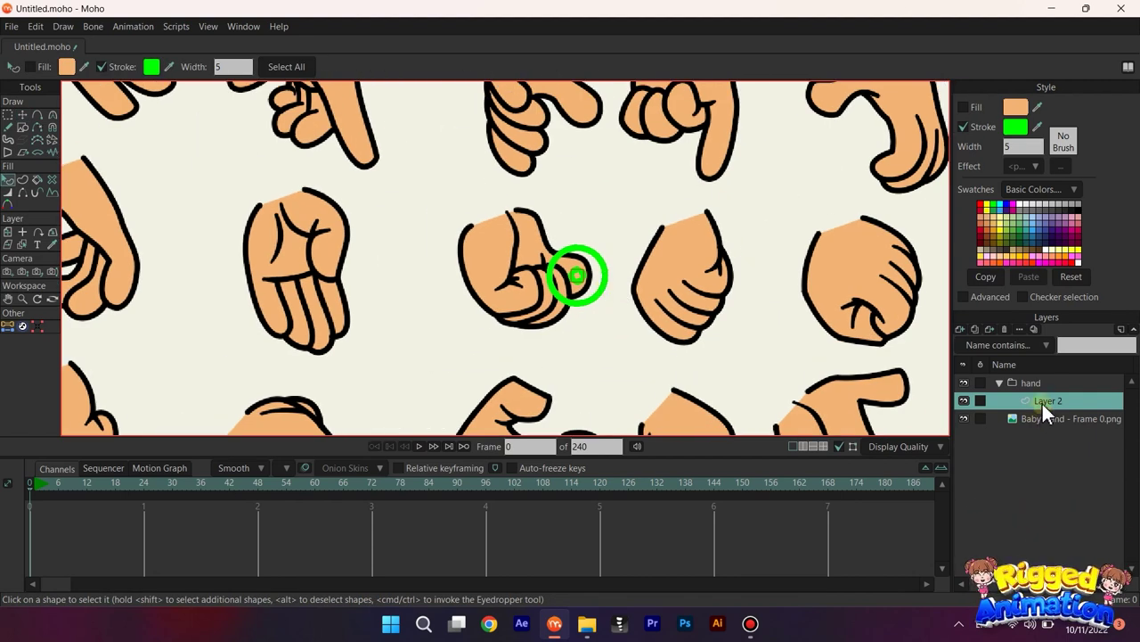
{"action": "left_click_drag", "start_coordinate": [1044, 405], "coordinate": [1046, 378]}
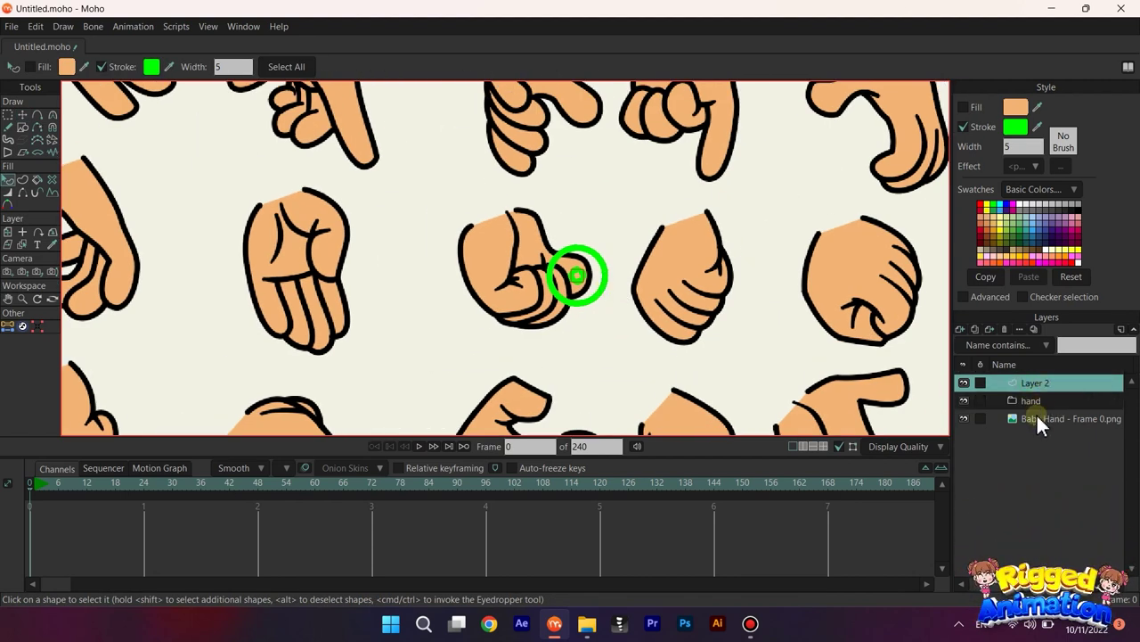
Step: Rotate the Baby Hand image layer about -16.83 degrees to level the first hand's wrist edge
{"action": "left_click", "coordinate": [1037, 417]}
{"action": "scroll", "coordinate": [595, 278], "scroll_direction": "down", "scroll_amount": 5}
{"action": "mouse_move", "coordinate": [595, 278]}
{"action": "left_mouse_down"}
{"action": "mouse_move", "coordinate": [560, 238]}
{"action": "mouse_move", "coordinate": [560, 262]}
{"action": "mouse_move", "coordinate": [578, 275]}
{"action": "left_mouse_up"}
{"action": "scroll", "coordinate": [517, 232], "scroll_direction": "up", "scroll_amount": 2}
{"action": "scroll", "coordinate": [519, 232], "scroll_direction": "up", "scroll_amount": 2}
{"action": "key", "text": "Home"}
{"action": "left_click_drag", "start_coordinate": [760, 259], "coordinate": [751, 323]}
{"action": "scroll", "coordinate": [556, 234], "scroll_direction": "up", "scroll_amount": 3}
{"action": "scroll", "coordinate": [600, 223], "scroll_direction": "down", "scroll_amount": 2}
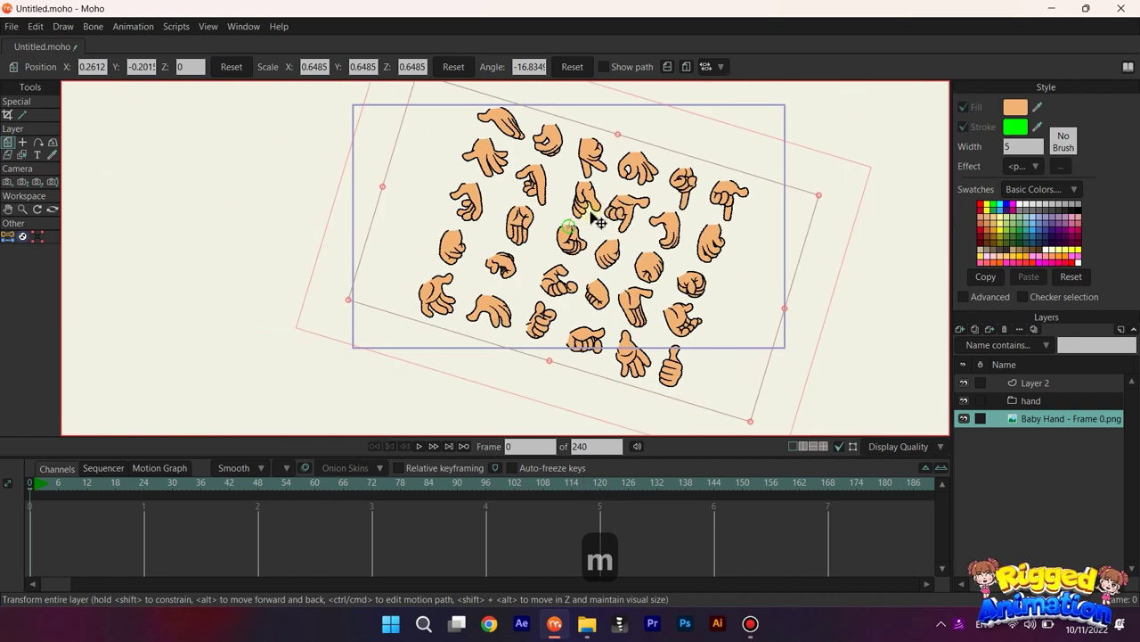
Step: Move the Baby Hand image so the first hand's wrist is centred on the green guide circle
{"action": "left_click_drag", "start_coordinate": [592, 214], "coordinate": [682, 315]}
{"action": "scroll", "coordinate": [593, 190], "scroll_direction": "up", "scroll_amount": 3}
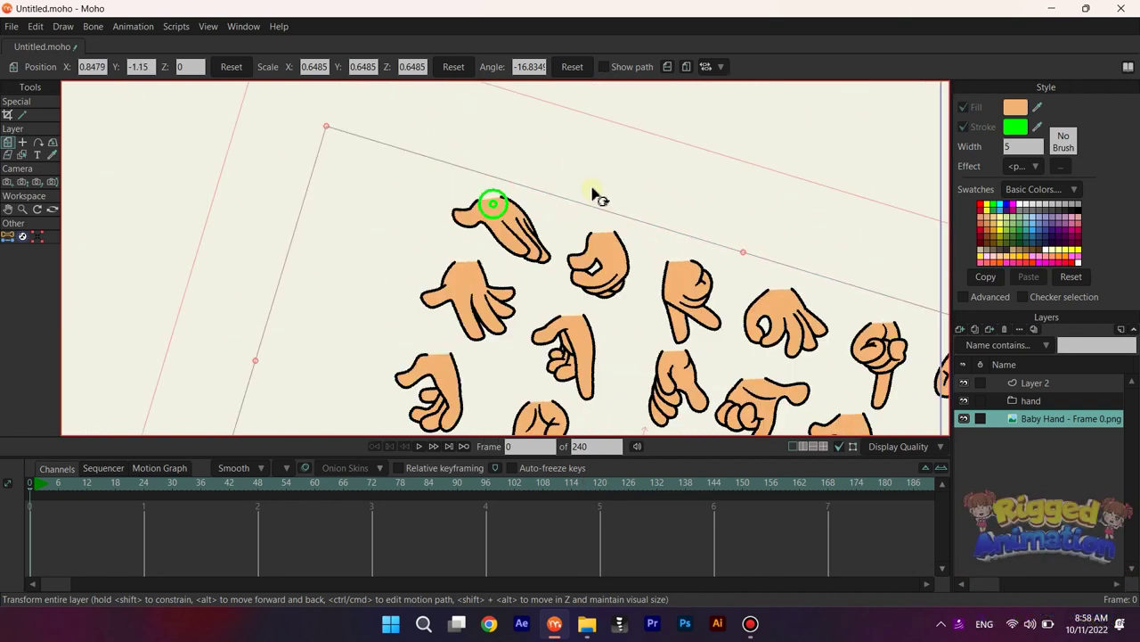
{"action": "scroll", "coordinate": [597, 198], "scroll_direction": "up", "scroll_amount": 4}
{"action": "left_click_drag", "start_coordinate": [596, 214], "coordinate": [643, 211]}
{"action": "left_click_drag", "start_coordinate": [610, 296], "coordinate": [613, 312]}
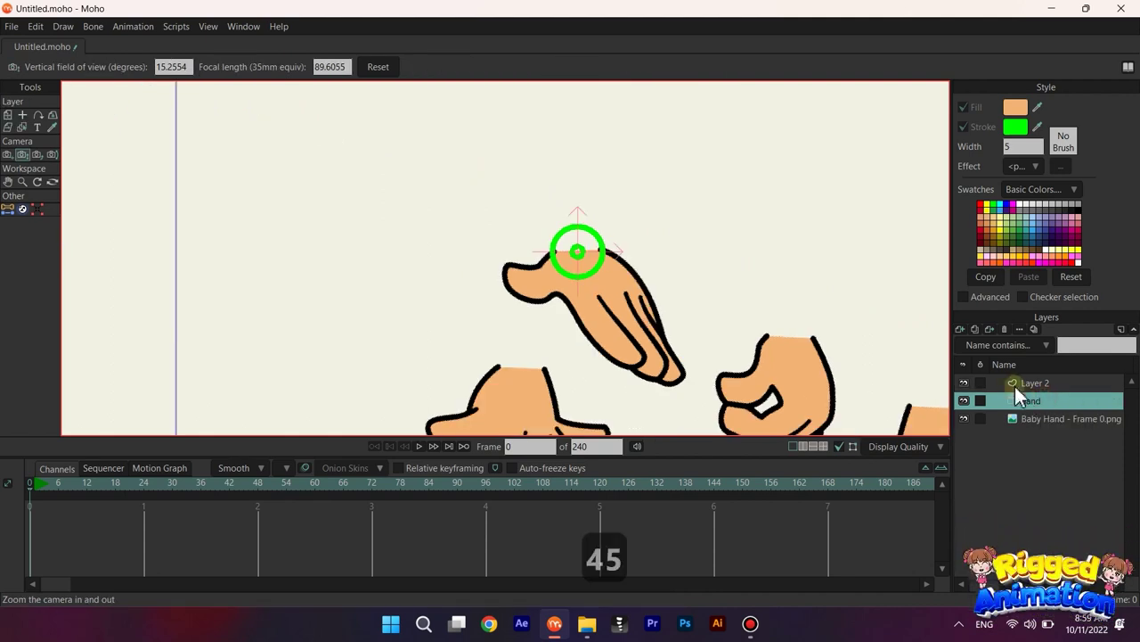
Step: Copy the outer green guide circle from Layer 2
{"action": "left_click", "coordinate": [1017, 384]}
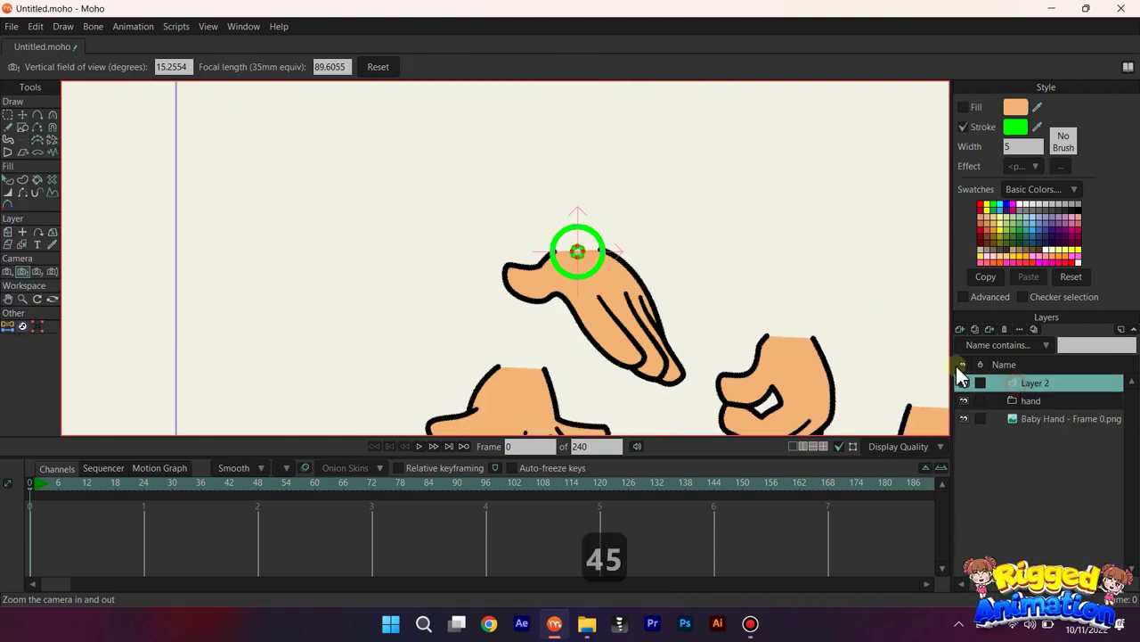
{"action": "scroll", "coordinate": [598, 224], "scroll_direction": "up", "scroll_amount": 3}
{"action": "key", "text": "t"}
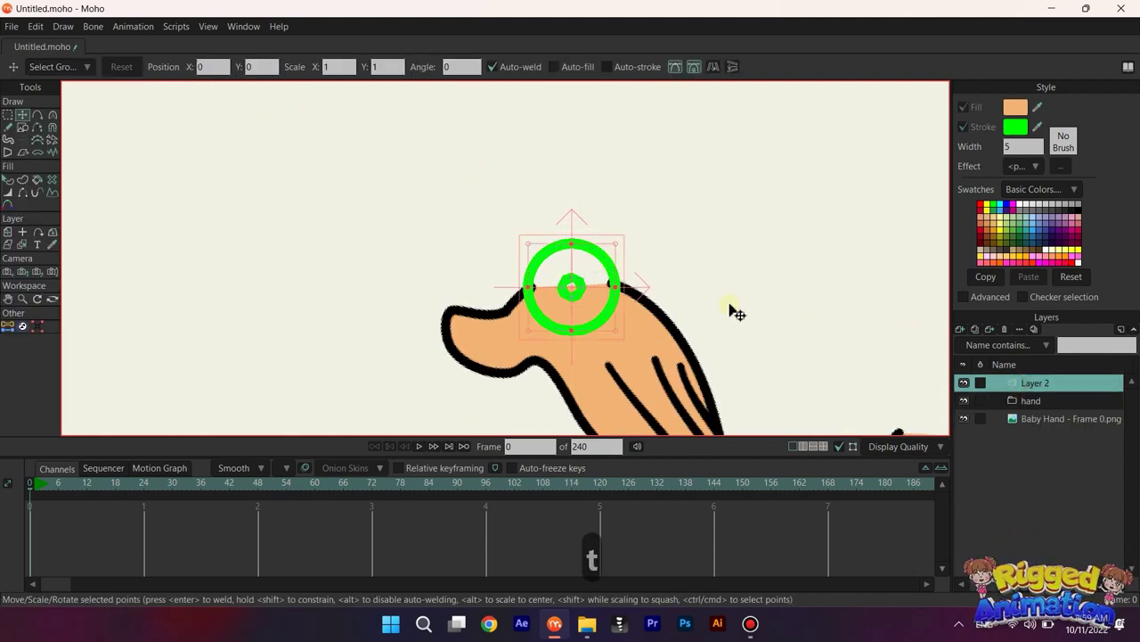
{"action": "key", "text": "ctrl+c"}
Step: Add a vector layer named "1" inside the hand group and paste the guide circle into it
{"action": "left_click", "coordinate": [1033, 401]}
{"action": "left_click", "coordinate": [961, 330]}
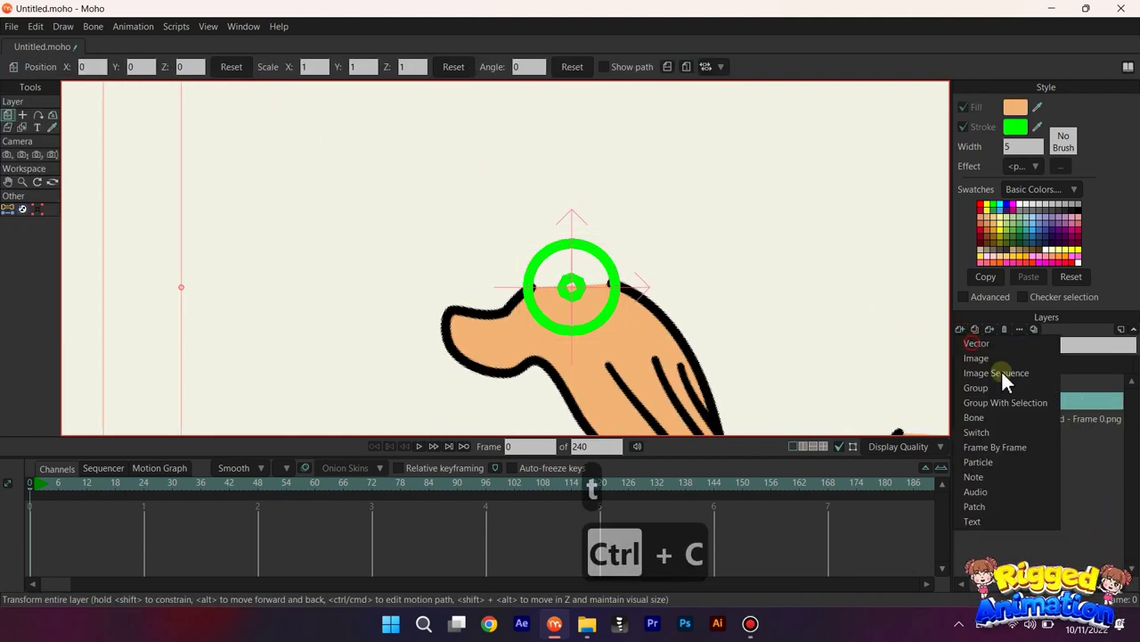
{"action": "left_click", "coordinate": [976, 343]}
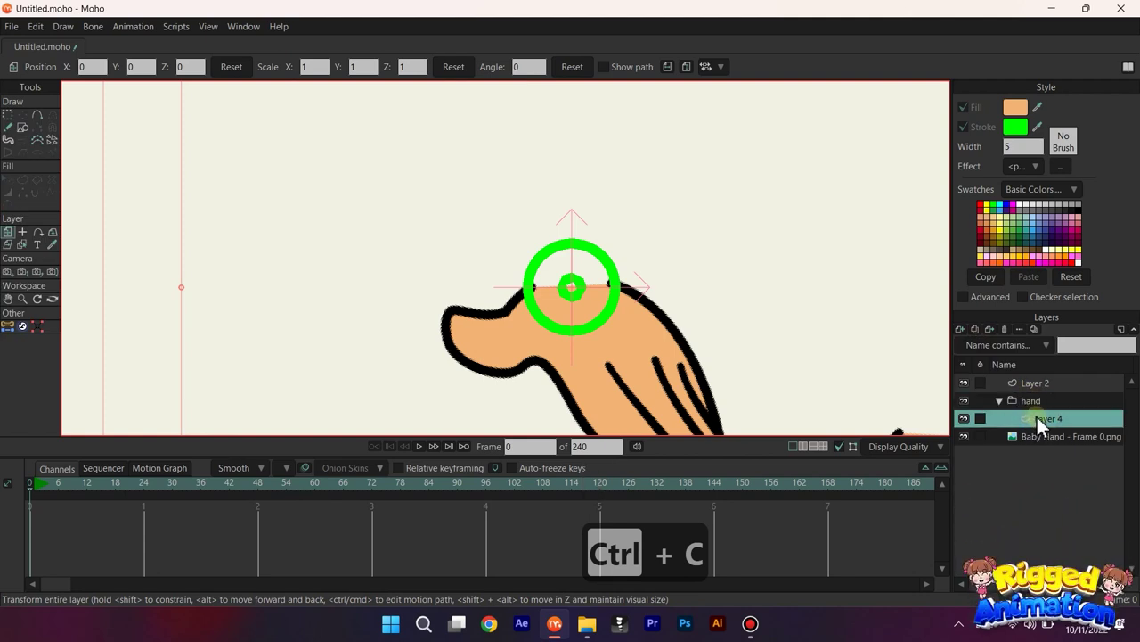
{"action": "double_click", "coordinate": [1038, 418]}
{"action": "type", "text": "1"}
{"action": "key", "text": "Return"}
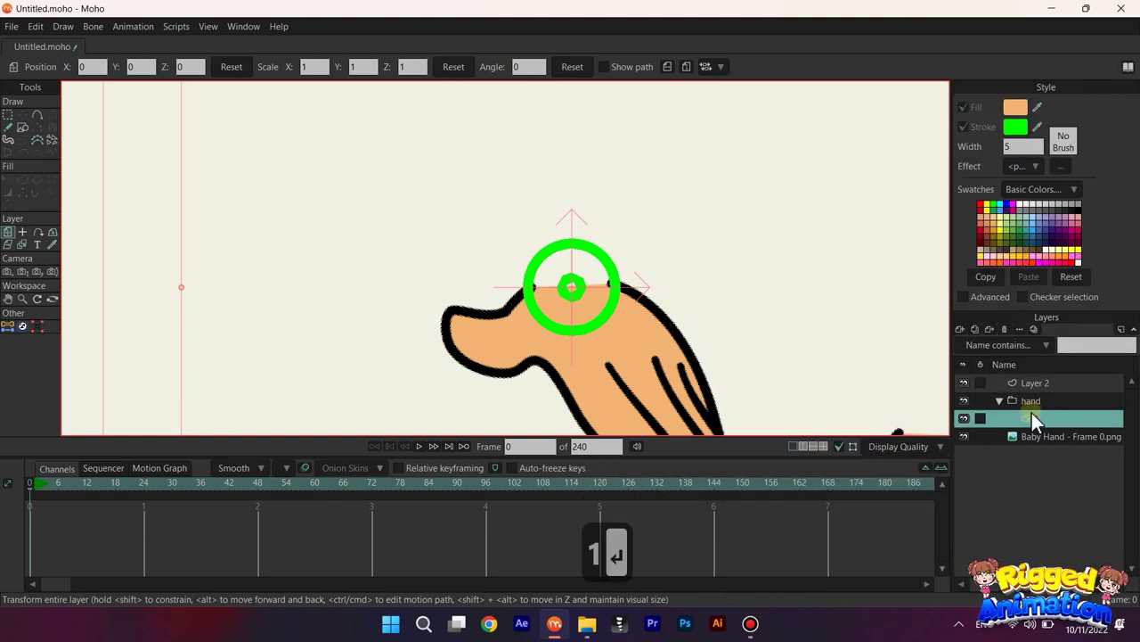
{"action": "key", "text": "ctrl+v"}
Step: Trace a rough closed outline of the first hand on layer 1 with the Add Point tool
{"action": "left_click_drag", "start_coordinate": [645, 333], "coordinate": [643, 285]}
{"action": "scroll", "coordinate": [547, 215], "scroll_direction": "up", "scroll_amount": 2}
{"action": "key", "text": "a"}
{"action": "scroll", "coordinate": [552, 251], "scroll_direction": "down", "scroll_amount": 2}
{"action": "left_click_drag", "start_coordinate": [549, 248], "coordinate": [773, 355]}
{"action": "scroll", "coordinate": [511, 185], "scroll_direction": "up", "scroll_amount": 3}
{"action": "scroll", "coordinate": [657, 184], "scroll_direction": "down", "scroll_amount": 2}
{"action": "left_click_drag", "start_coordinate": [773, 355], "coordinate": [681, 344]}
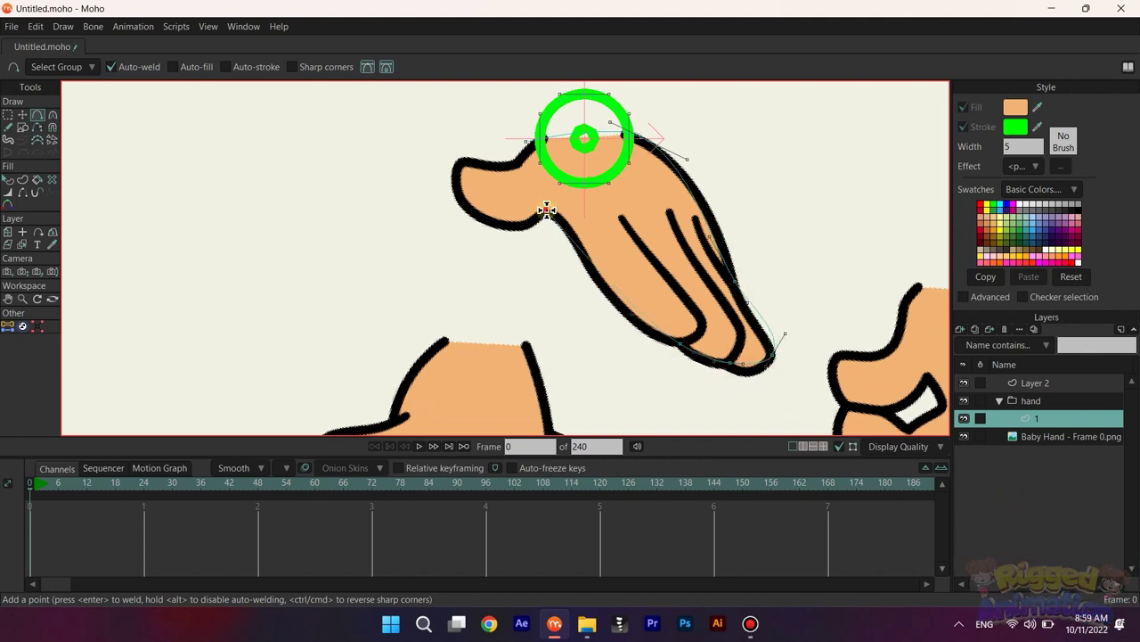
{"action": "left_click_drag", "start_coordinate": [547, 210], "coordinate": [454, 175]}
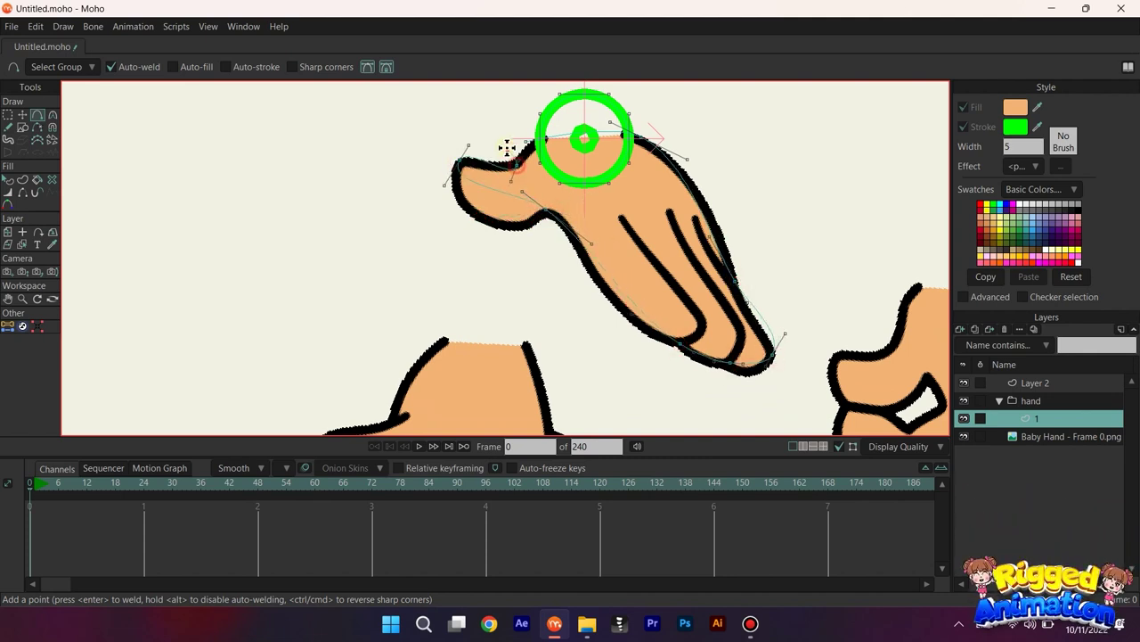
Step: Hide Layer 2 and turn off the stroke of the circle on layer 1
{"action": "left_click", "coordinate": [963, 382]}
{"action": "scroll", "coordinate": [611, 204], "scroll_direction": "up", "scroll_amount": 4}
{"action": "key", "text": "q"}
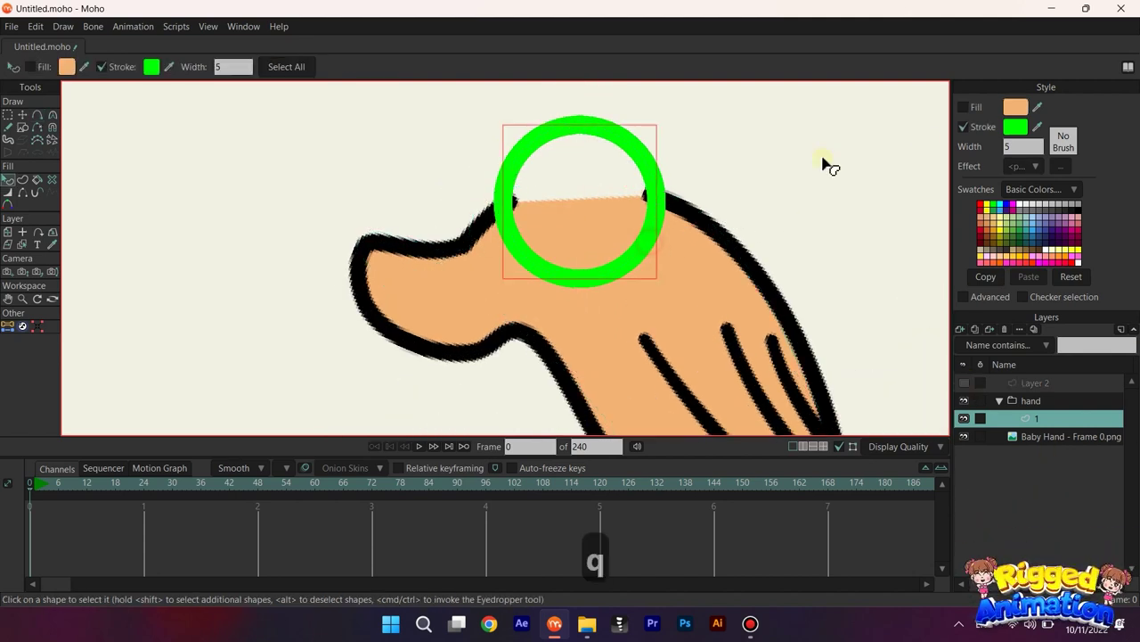
{"action": "left_click", "coordinate": [964, 127]}
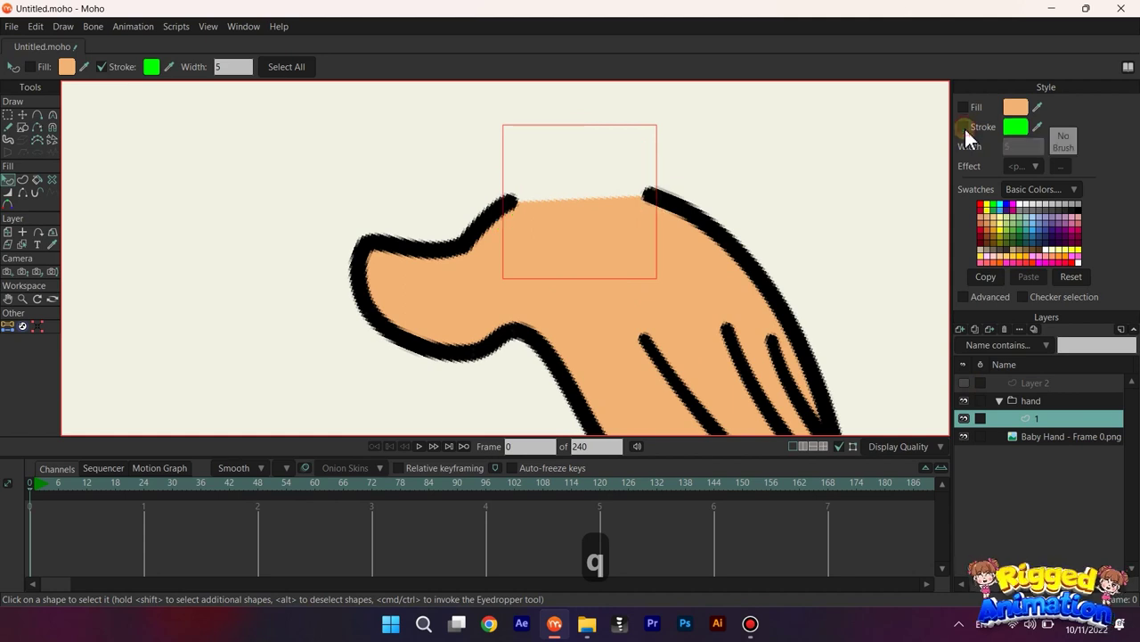
{"action": "key", "text": "t"}
{"action": "scroll", "coordinate": [529, 194], "scroll_direction": "up", "scroll_amount": 1}
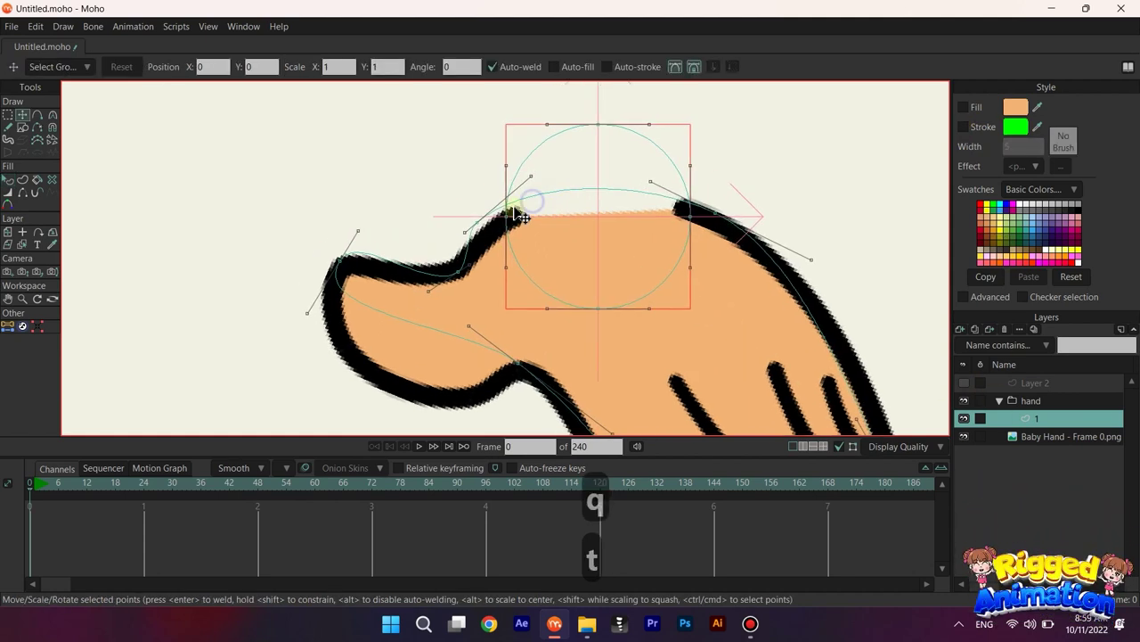
Step: Make the two wrist points of the traced outline sharp corners
{"action": "key", "text": "f"}
{"action": "key", "text": "g"}
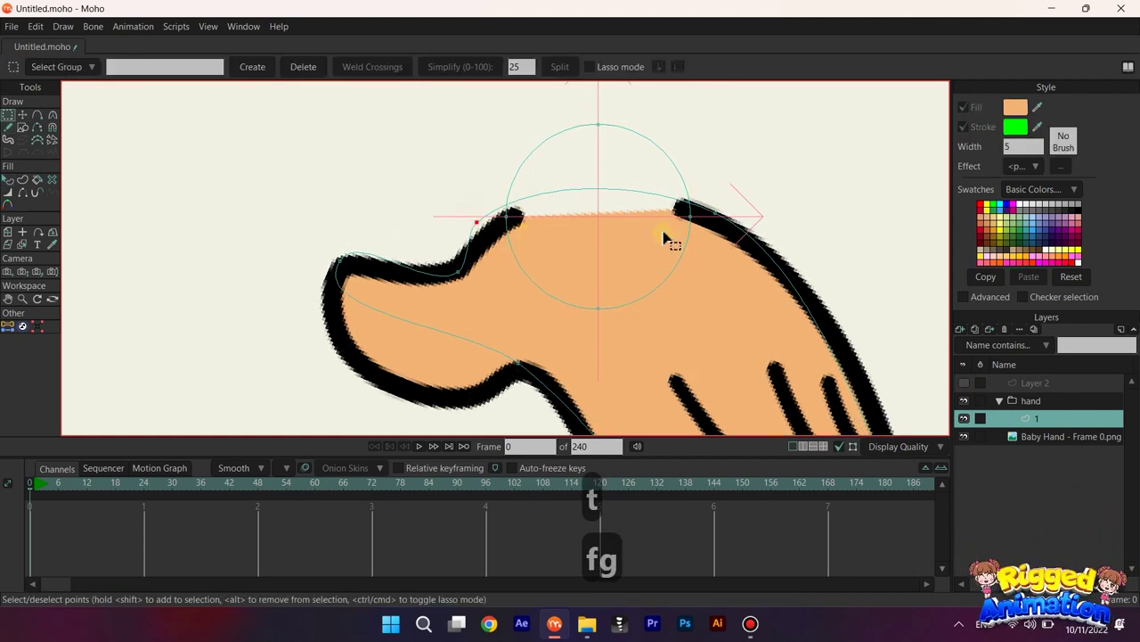
{"action": "key", "text": "c"}
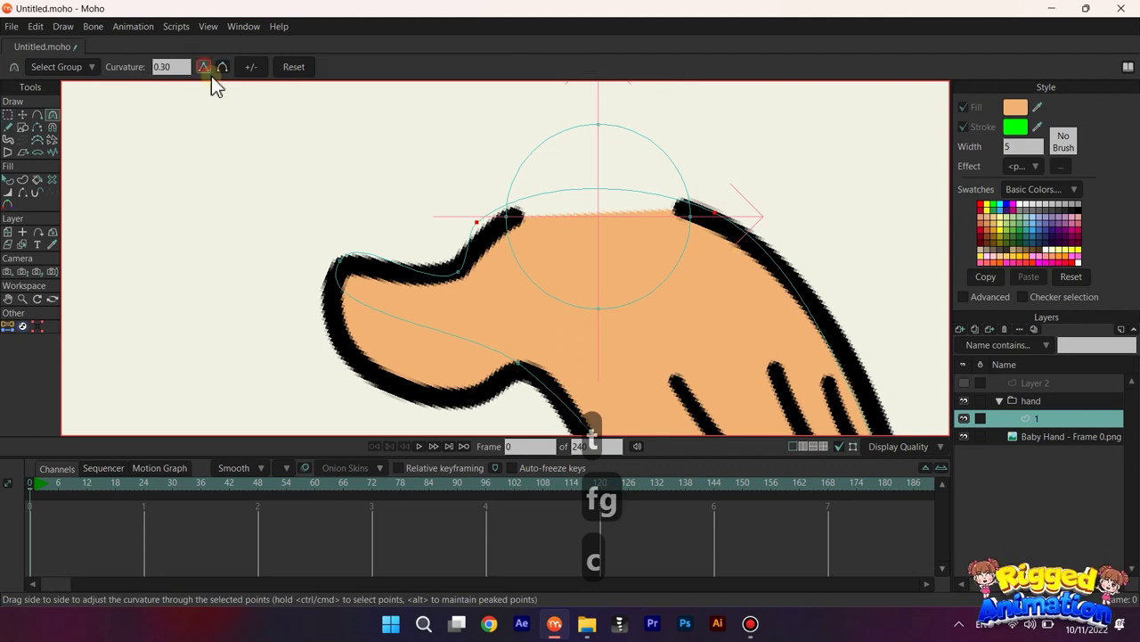
{"action": "left_click", "coordinate": [203, 67]}
Step: Move the outline's left wrist point onto the circle's left edge at X -0.0559, Y 0
{"action": "key", "text": "g"}
{"action": "left_click", "coordinate": [36, 326]}
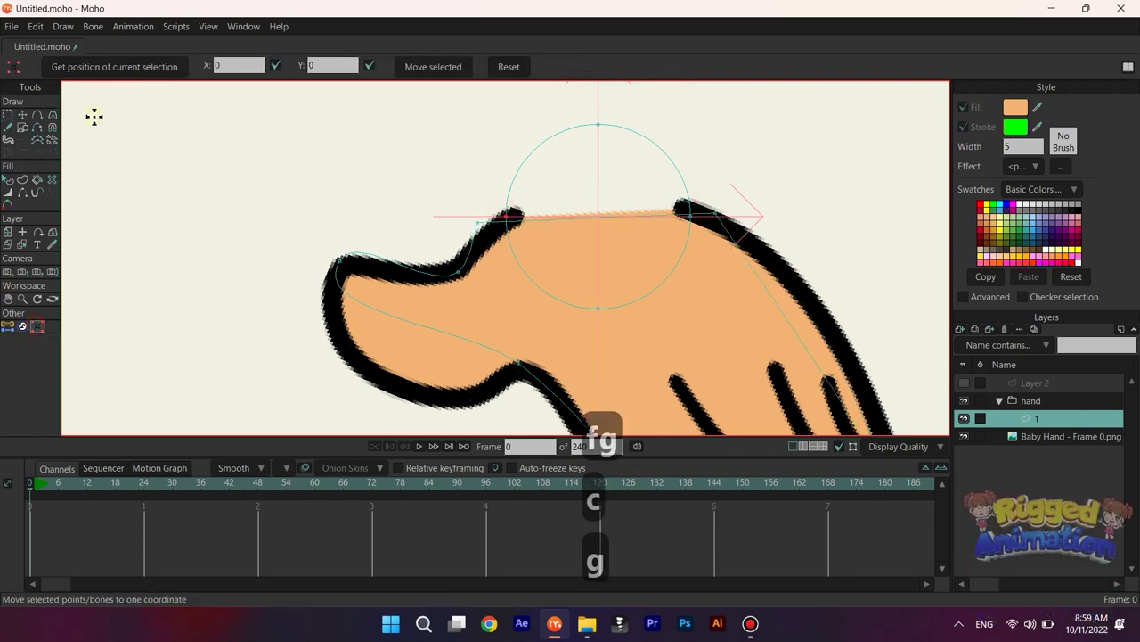
{"action": "left_click", "coordinate": [121, 67]}
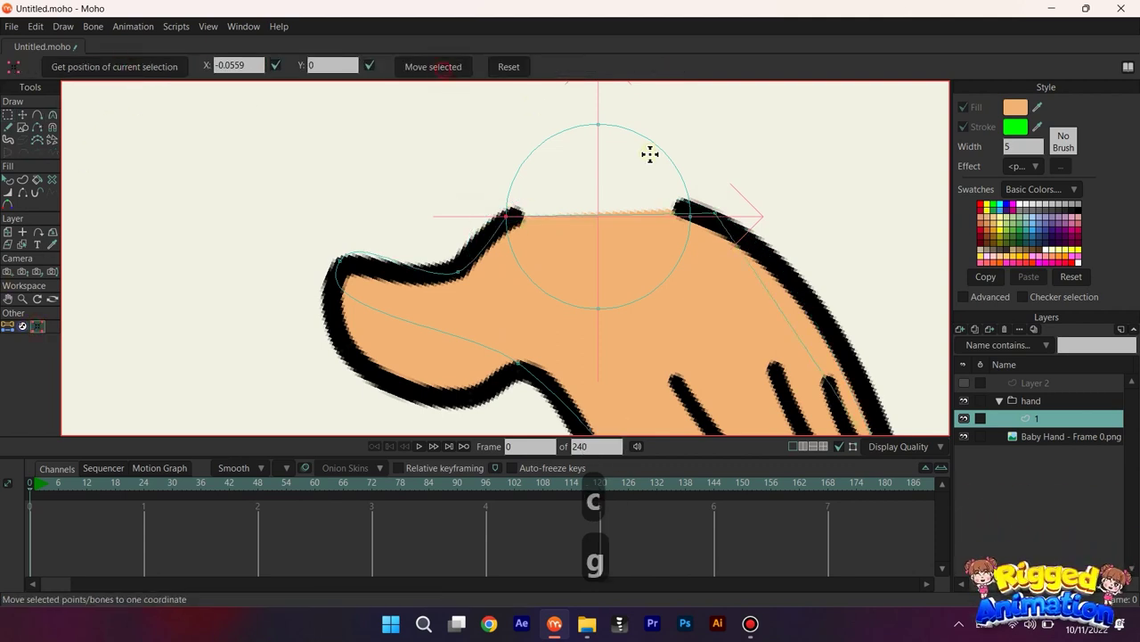
Step: Move the outline's right wrist point onto the circle's right edge at X 0.0559, Y 0
{"action": "scroll", "coordinate": [720, 206], "scroll_direction": "up", "scroll_amount": 3}
{"action": "left_click", "coordinate": [655, 214]}
{"action": "left_click", "coordinate": [166, 69]}
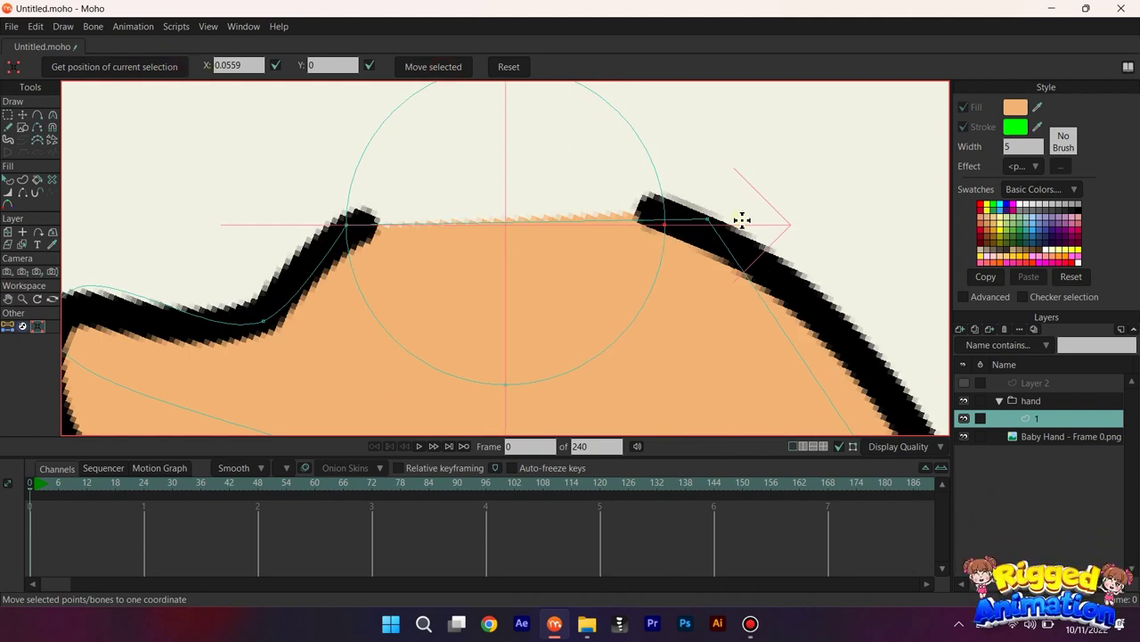
{"action": "left_click", "coordinate": [707, 217]}
{"action": "left_click", "coordinate": [467, 70]}
{"action": "scroll", "coordinate": [606, 178], "scroll_direction": "down", "scroll_amount": 4}
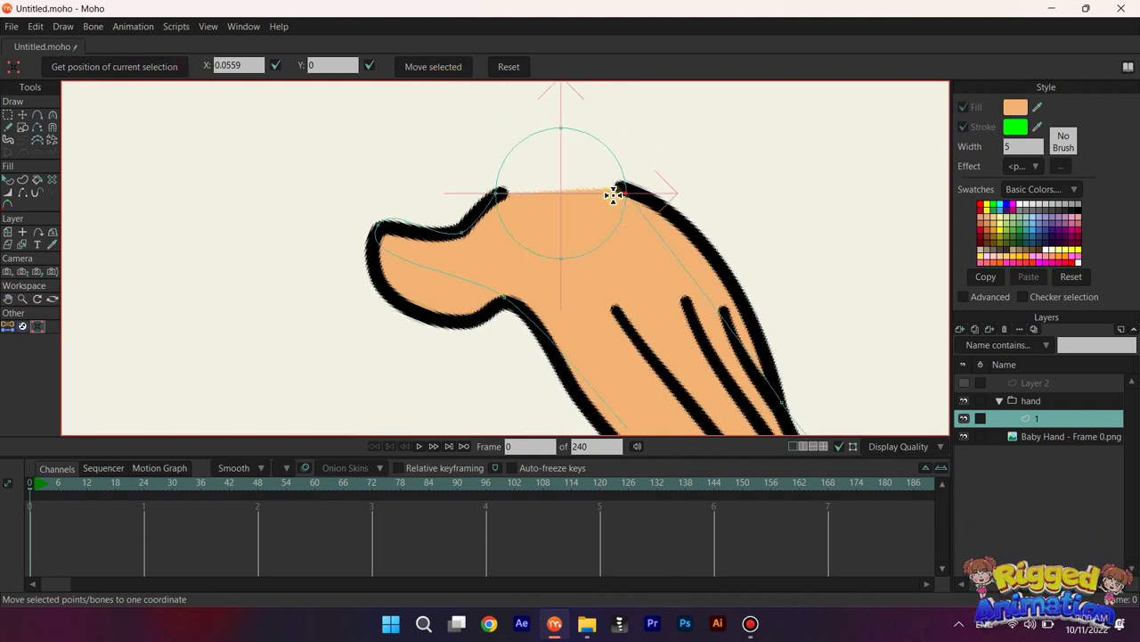
{"action": "left_click_drag", "start_coordinate": [614, 191], "coordinate": [614, 147]}
Step: Adjust the points and curve handles along the back of the hand and around the fingertips to follow the reference drawing
{"action": "key", "text": "t"}
{"action": "left_click_drag", "start_coordinate": [745, 285], "coordinate": [752, 238]}
{"action": "left_click_drag", "start_coordinate": [733, 176], "coordinate": [732, 168]}
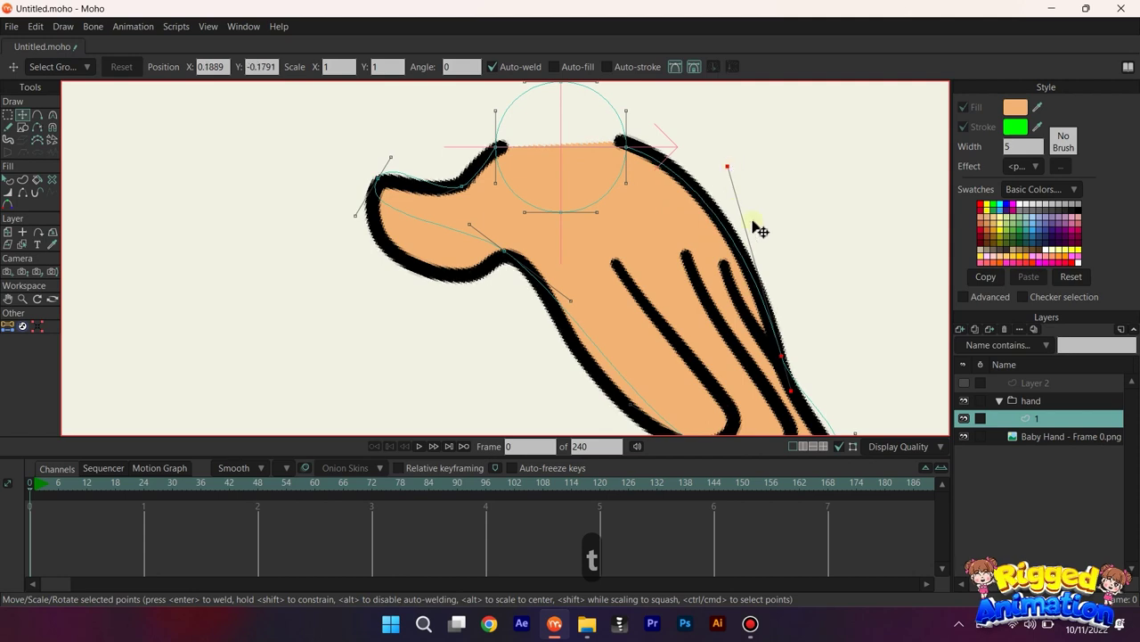
{"action": "scroll", "coordinate": [798, 329], "scroll_direction": "down", "scroll_amount": 3}
{"action": "left_click_drag", "start_coordinate": [806, 343], "coordinate": [756, 256]}
{"action": "scroll", "coordinate": [756, 257], "scroll_direction": "up", "scroll_amount": 4}
{"action": "left_click_drag", "start_coordinate": [789, 300], "coordinate": [700, 358]}
{"action": "scroll", "coordinate": [684, 332], "scroll_direction": "down", "scroll_amount": 4}
{"action": "scroll", "coordinate": [659, 349], "scroll_direction": "up", "scroll_amount": 2}
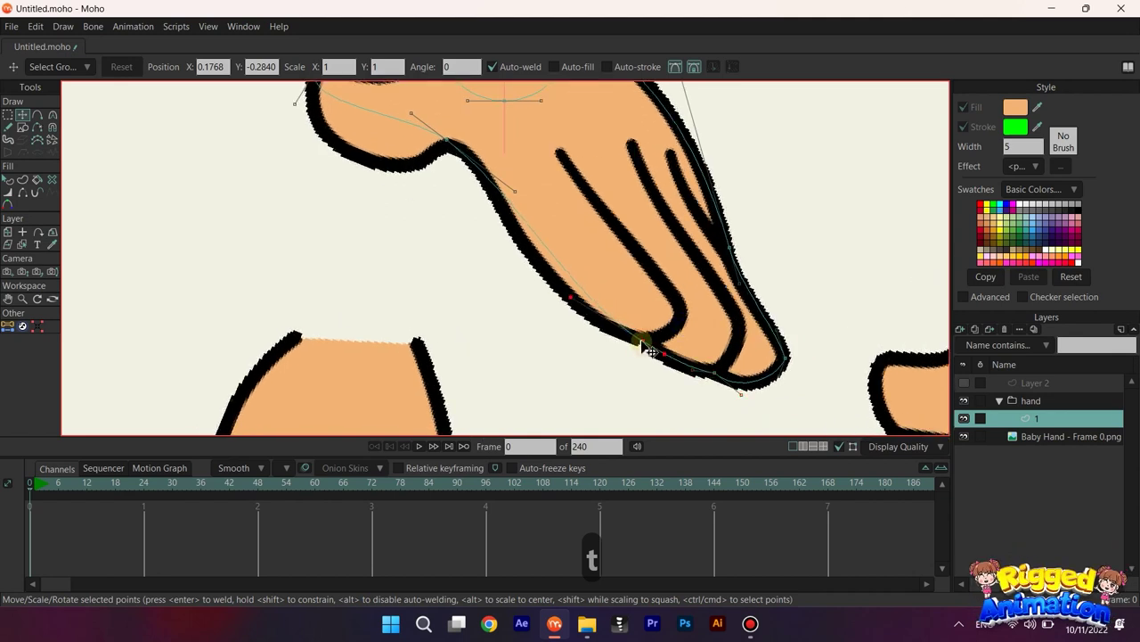
Step: Fit the palm-side curve between the fingers and the thumb base to the reference, roughly shaping the thumb's curve too
{"action": "scroll", "coordinate": [660, 349], "scroll_direction": "up", "scroll_amount": 1}
{"action": "scroll", "coordinate": [681, 375], "scroll_direction": "down", "scroll_amount": 2}
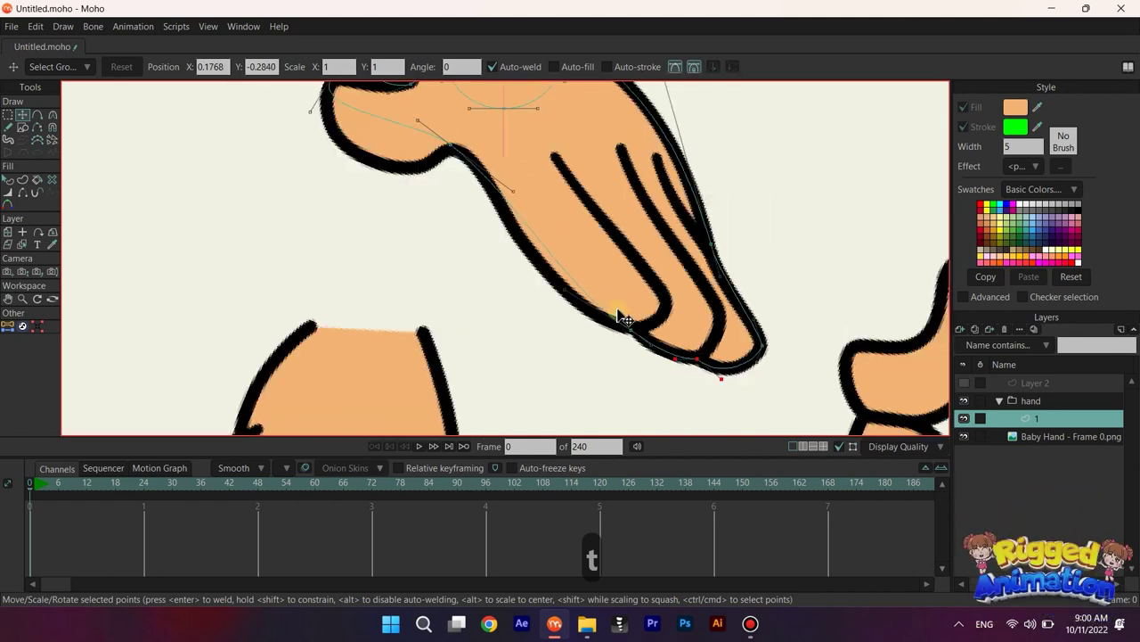
{"action": "left_click_drag", "start_coordinate": [622, 320], "coordinate": [532, 214]}
{"action": "key", "text": "ctrl+z"}
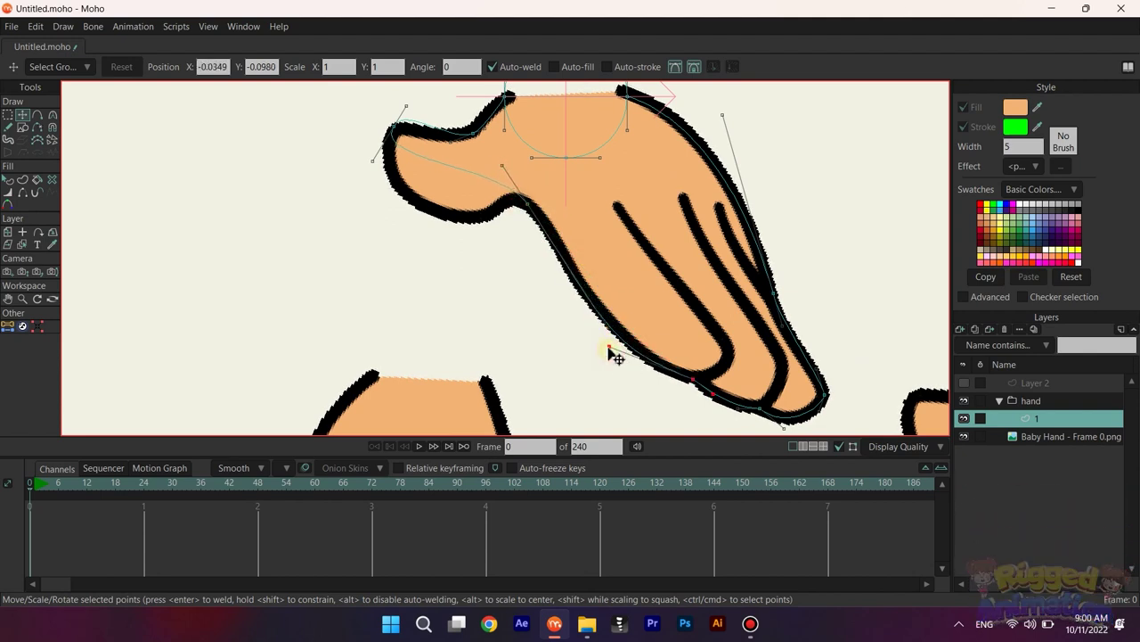
{"action": "left_click_drag", "start_coordinate": [369, 162], "coordinate": [379, 275]}
{"action": "left_click_drag", "start_coordinate": [496, 164], "coordinate": [511, 187]}
{"action": "left_click_drag", "start_coordinate": [531, 211], "coordinate": [525, 211]}
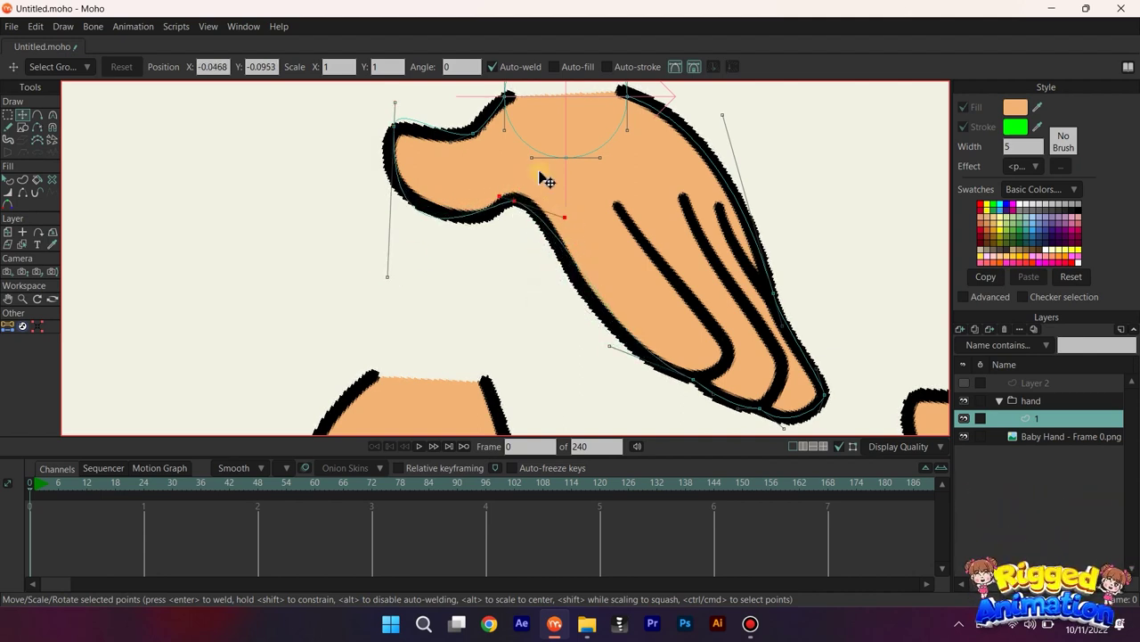
Step: Refine the handles at the thumb tip and thumb base so the thumb's underside follows the reference
{"action": "scroll", "coordinate": [521, 205], "scroll_direction": "up", "scroll_amount": 1}
{"action": "left_click_drag", "start_coordinate": [331, 314], "coordinate": [331, 278]}
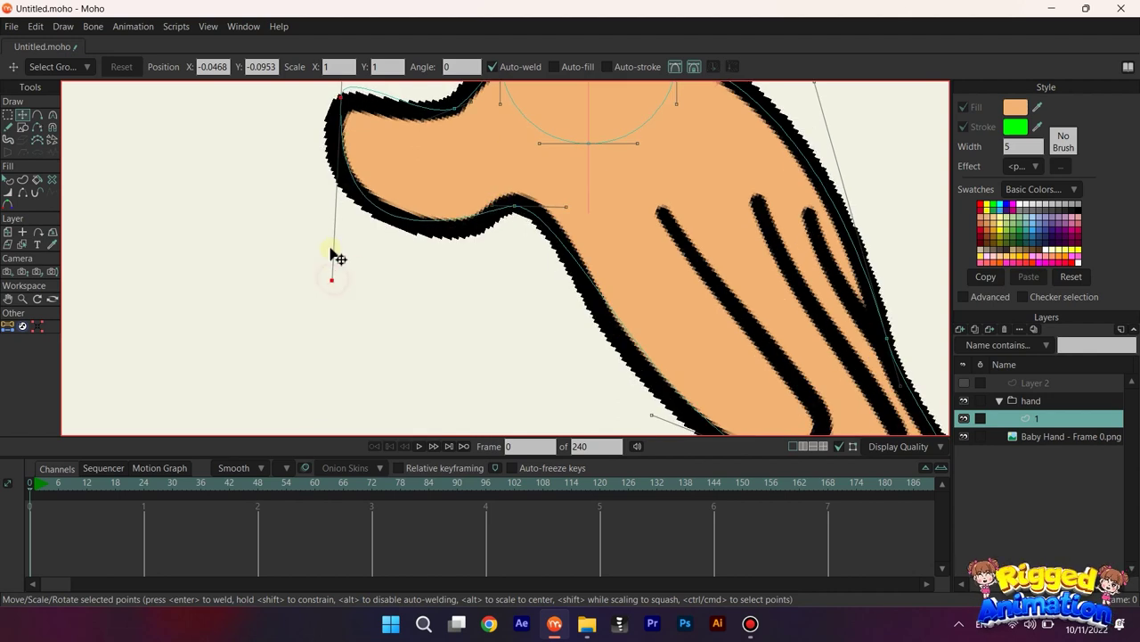
{"action": "left_click_drag", "start_coordinate": [491, 207], "coordinate": [494, 220]}
{"action": "left_click_drag", "start_coordinate": [354, 110], "coordinate": [393, 187]}
{"action": "left_click_drag", "start_coordinate": [362, 367], "coordinate": [336, 337]}
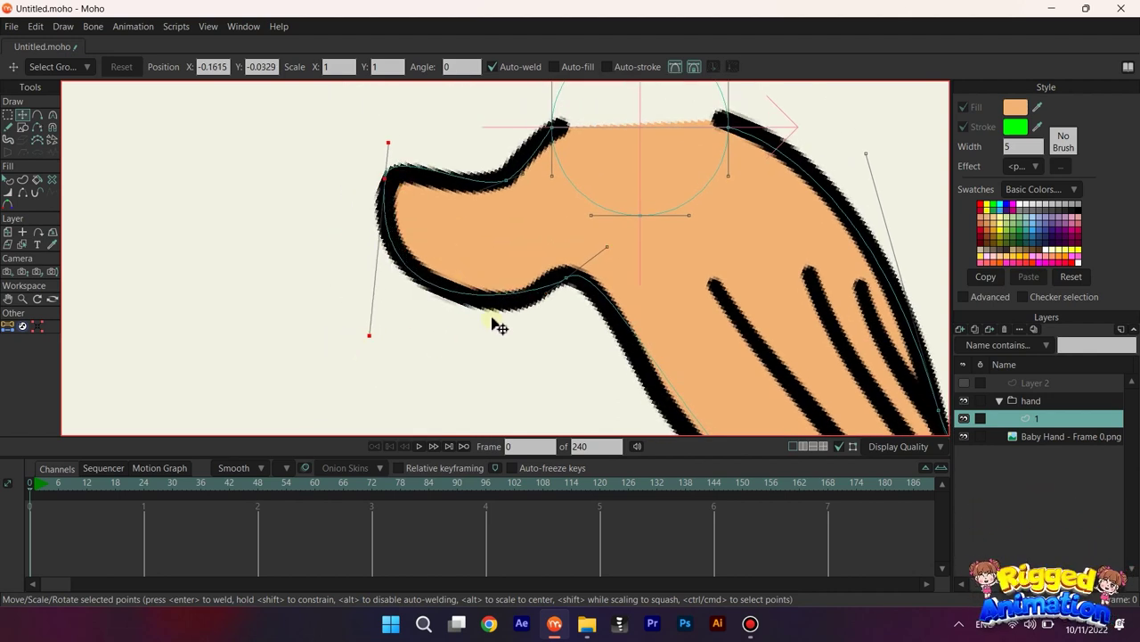
{"action": "left_click_drag", "start_coordinate": [531, 308], "coordinate": [534, 315]}
{"action": "left_click_drag", "start_coordinate": [360, 327], "coordinate": [368, 326]}
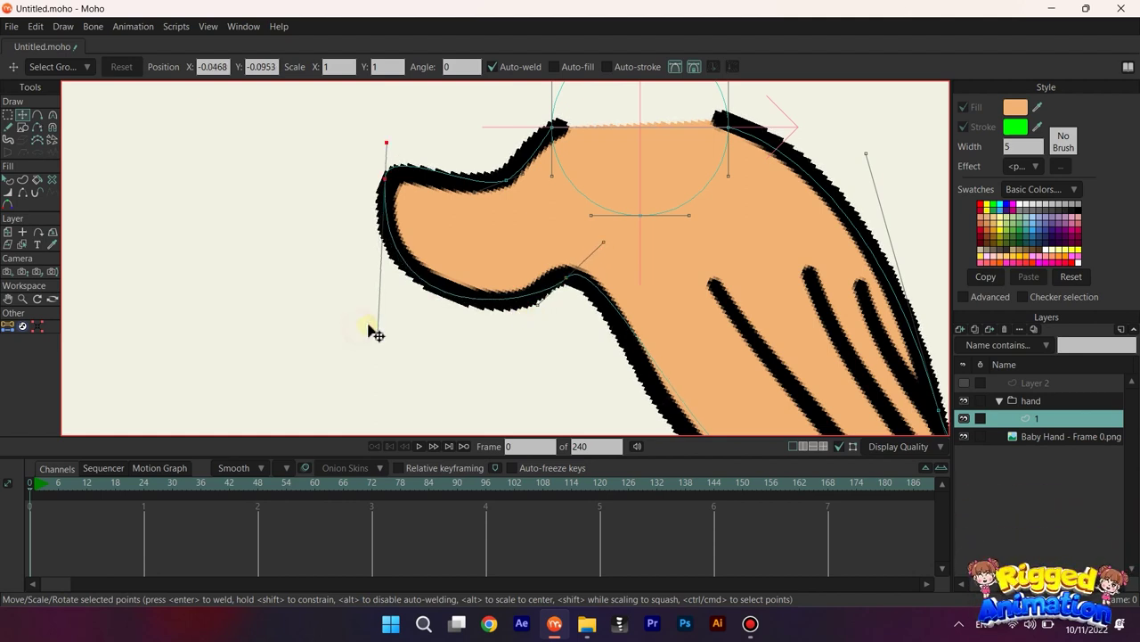
{"action": "left_click_drag", "start_coordinate": [564, 284], "coordinate": [540, 308]}
{"action": "scroll", "coordinate": [536, 303], "scroll_direction": "down", "scroll_amount": 3}
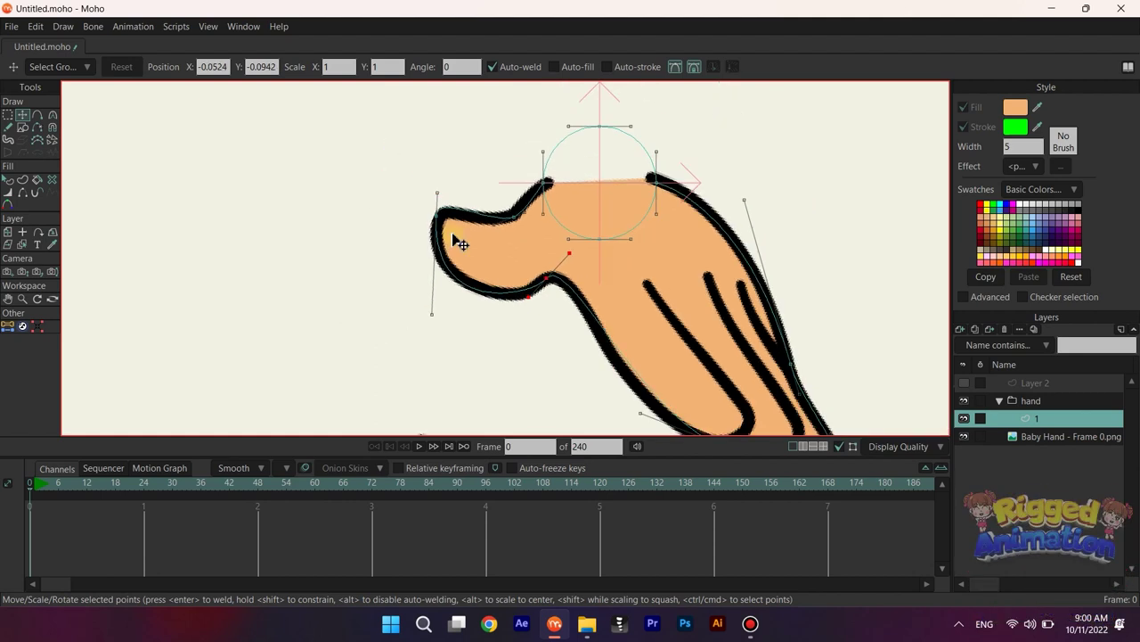
Step: Reposition the thumb tip point and shorten its handles to match the rounded end of the thumb
{"action": "left_click_drag", "start_coordinate": [438, 188], "coordinate": [452, 195]}
{"action": "scroll", "coordinate": [451, 196], "scroll_direction": "up", "scroll_amount": 5}
{"action": "left_click_drag", "start_coordinate": [420, 232], "coordinate": [434, 225]}
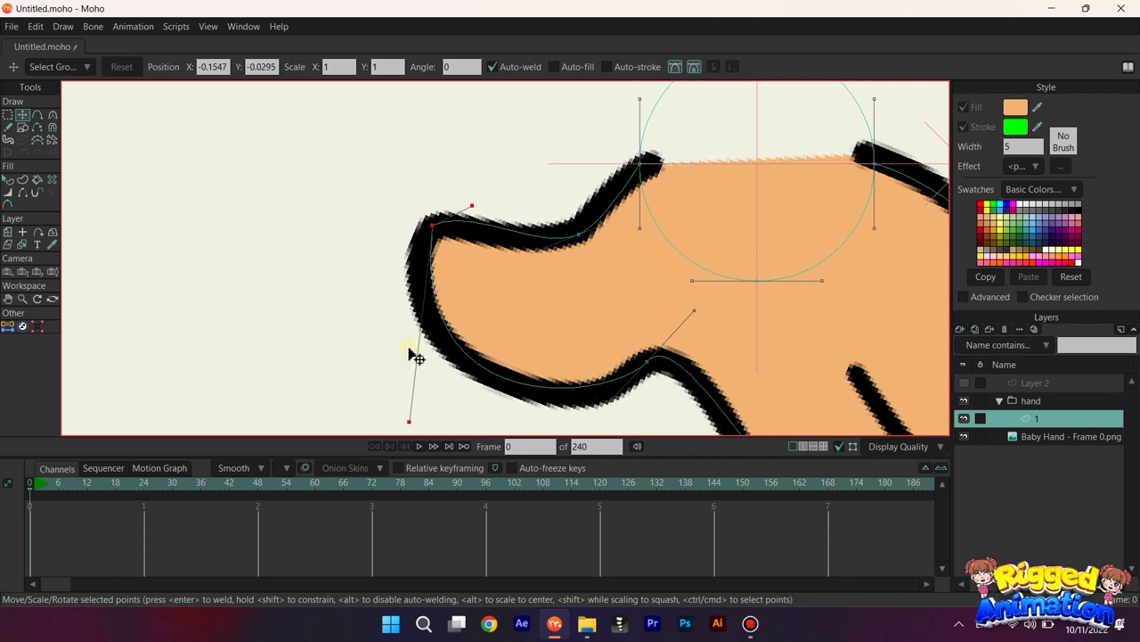
{"action": "left_click_drag", "start_coordinate": [409, 351], "coordinate": [362, 353]}
{"action": "left_click_drag", "start_coordinate": [474, 207], "coordinate": [442, 208]}
{"action": "left_click_drag", "start_coordinate": [362, 381], "coordinate": [359, 291]}
{"action": "left_click_drag", "start_coordinate": [474, 317], "coordinate": [481, 274]}
Step: Add a point on the underside of the thumb and fit the neighbouring curve to the reference line
{"action": "key", "text": "a"}
{"action": "left_click_drag", "start_coordinate": [527, 312], "coordinate": [518, 338]}
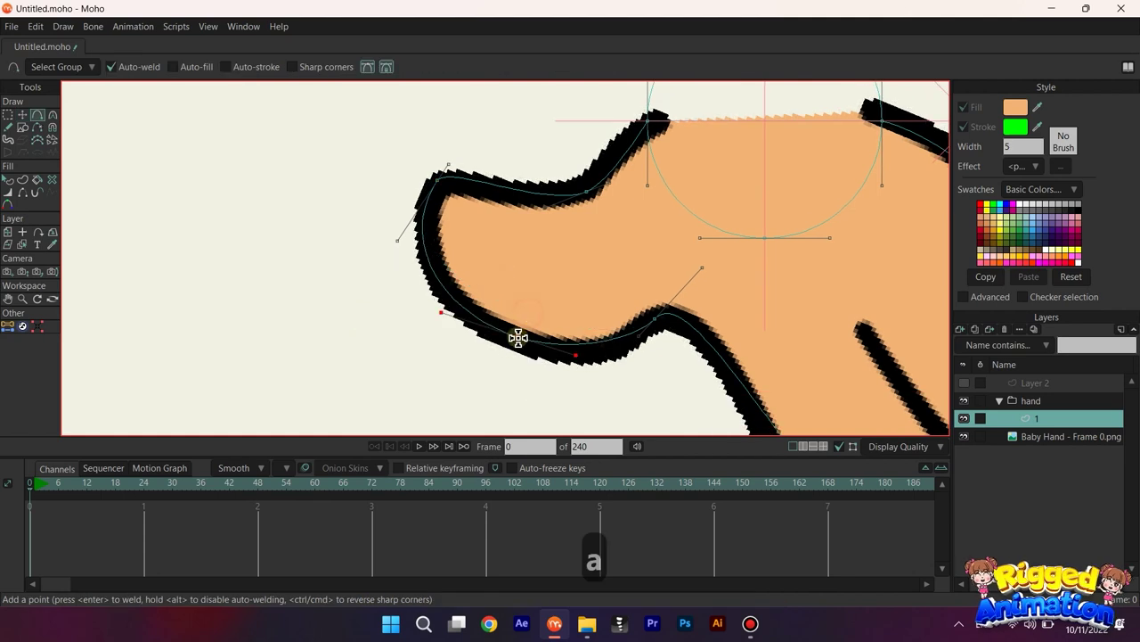
{"action": "key", "text": "t"}
{"action": "scroll", "coordinate": [638, 365], "scroll_direction": "down", "scroll_amount": 2}
{"action": "left_click_drag", "start_coordinate": [609, 316], "coordinate": [588, 318]}
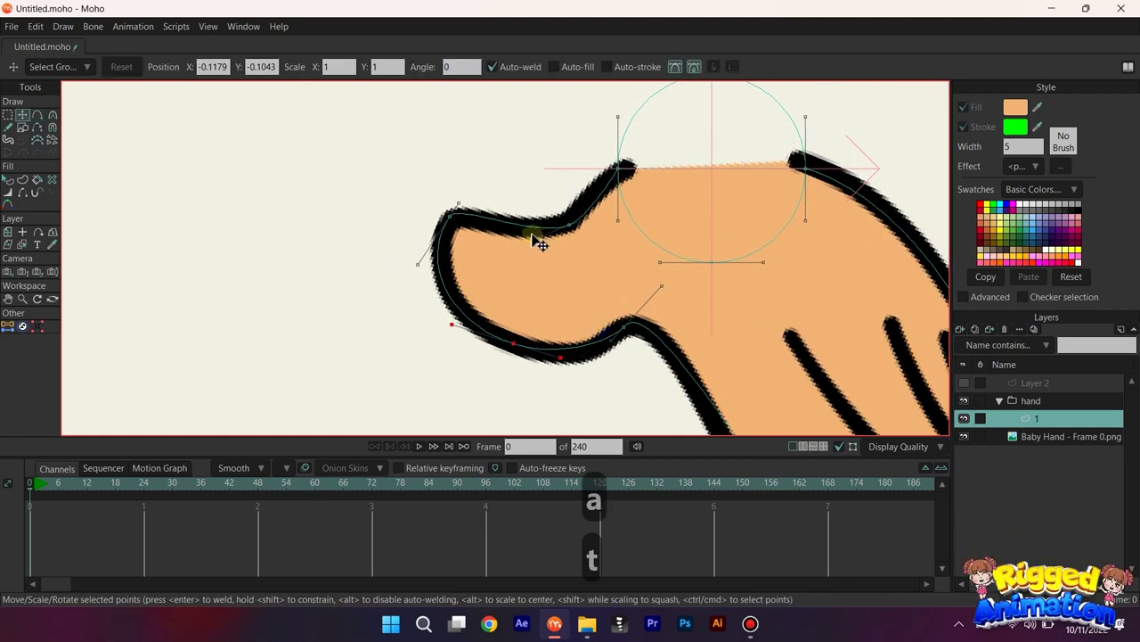
Step: Fine-tune the curves on the thumb's upper side, the palm edge and the thumb base
{"action": "left_click_drag", "start_coordinate": [541, 234], "coordinate": [564, 217]}
{"action": "scroll", "coordinate": [579, 250], "scroll_direction": "down", "scroll_amount": 2}
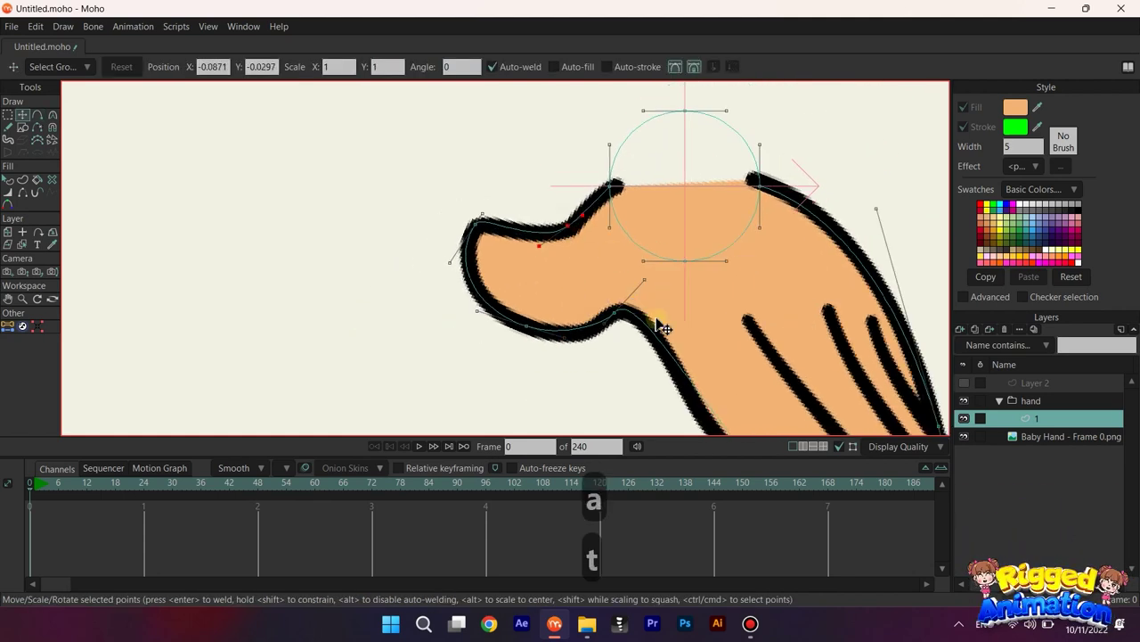
{"action": "left_click_drag", "start_coordinate": [681, 401], "coordinate": [622, 383]}
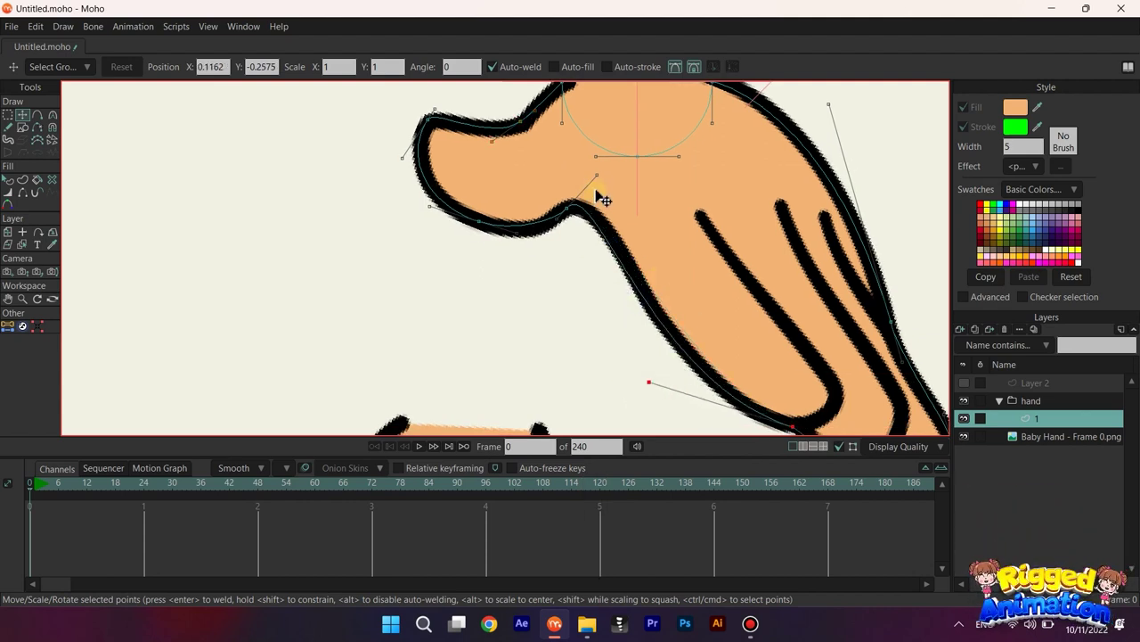
{"action": "left_click_drag", "start_coordinate": [596, 187], "coordinate": [609, 190]}
{"action": "scroll", "coordinate": [623, 285], "scroll_direction": "down", "scroll_amount": 2}
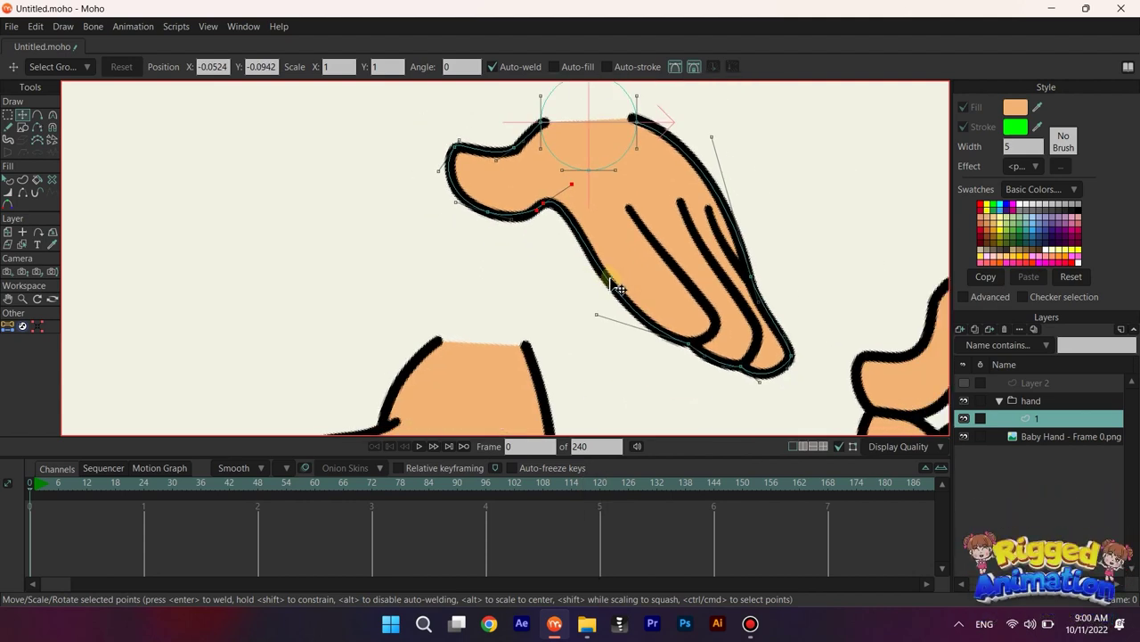
Step: Select the whole hand outline and create a shape from it with both fill and stroke
{"action": "key", "text": "ctrl+a"}
{"action": "left_click", "coordinate": [23, 179]}
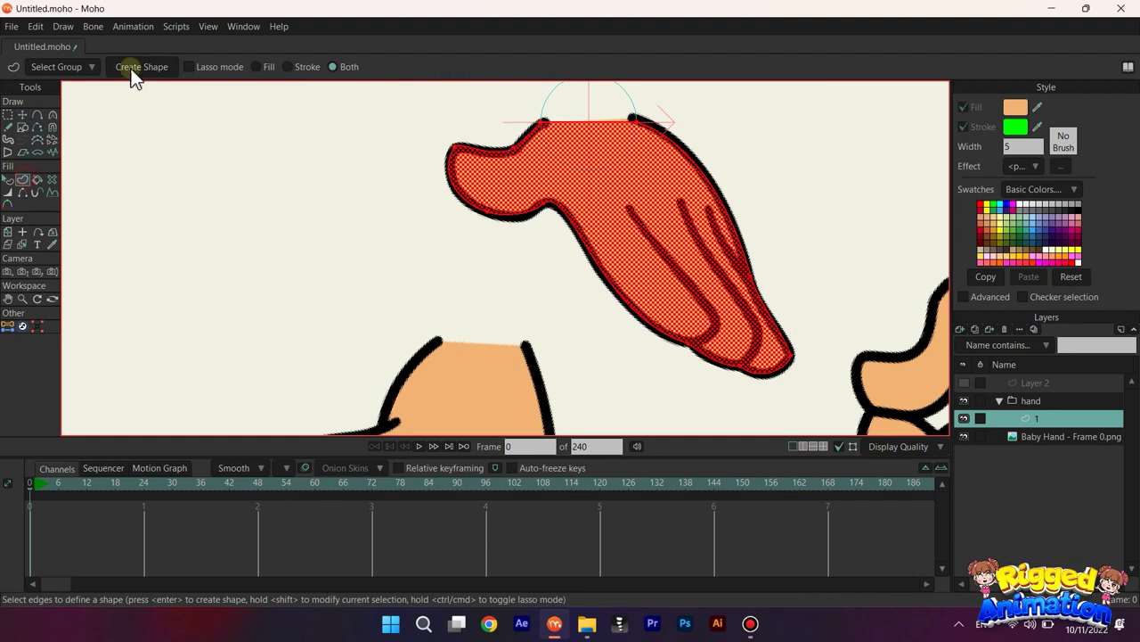
{"action": "left_click", "coordinate": [145, 67]}
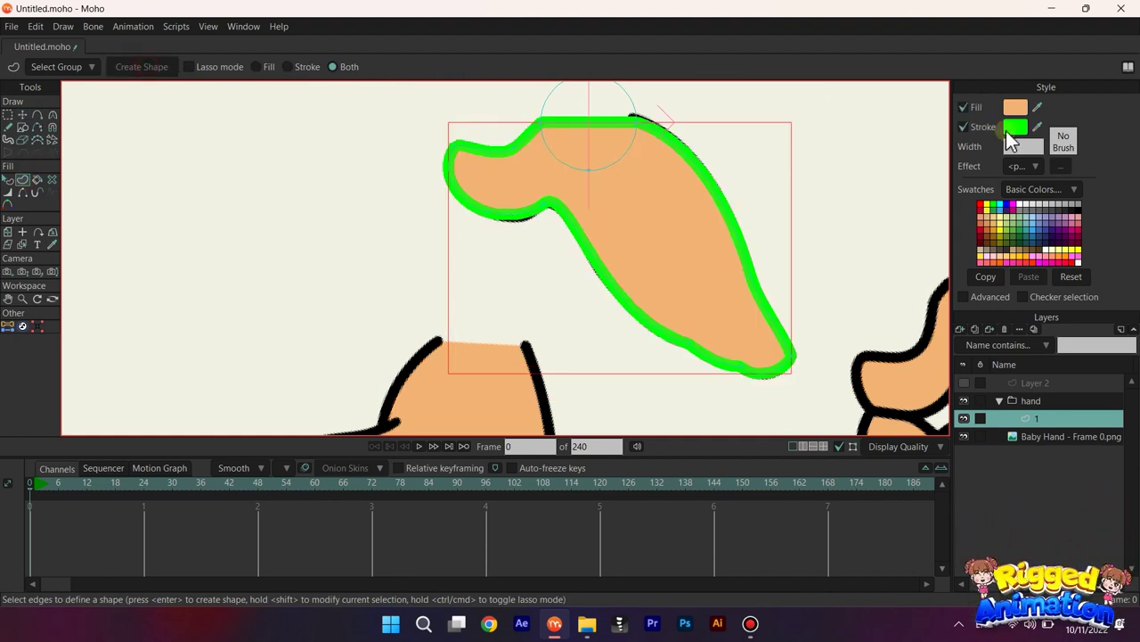
Step: Set the hand shape's stroke to black and hide the edge across the wrist
{"action": "left_click", "coordinate": [1008, 131]}
{"action": "left_click", "coordinate": [852, 269]}
{"action": "left_click", "coordinate": [1036, 299]}
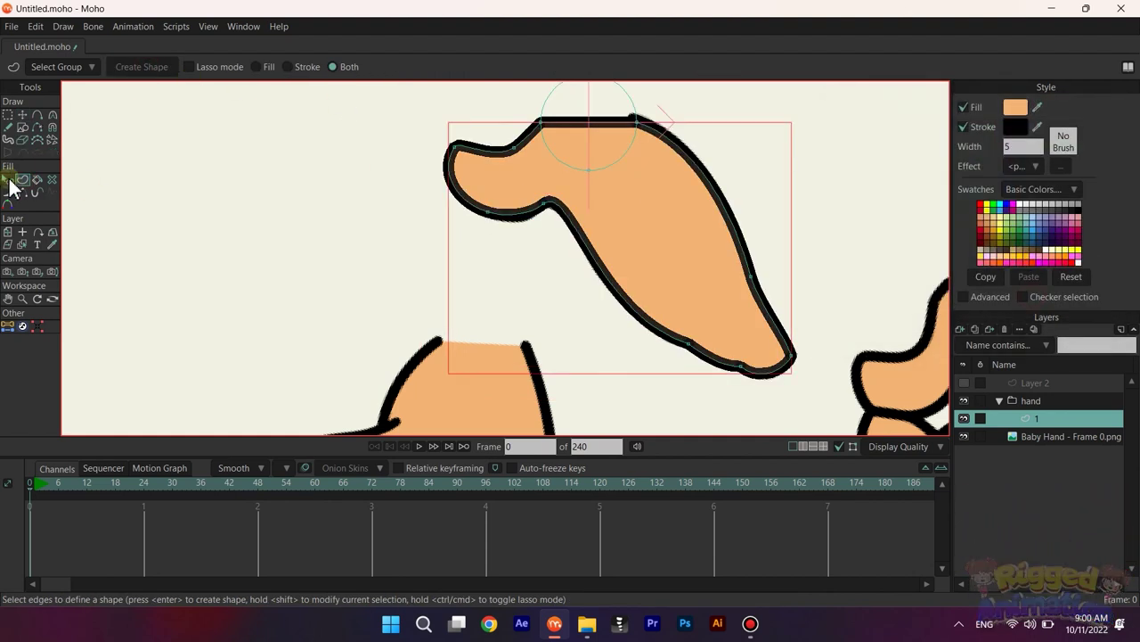
{"action": "left_click", "coordinate": [22, 192]}
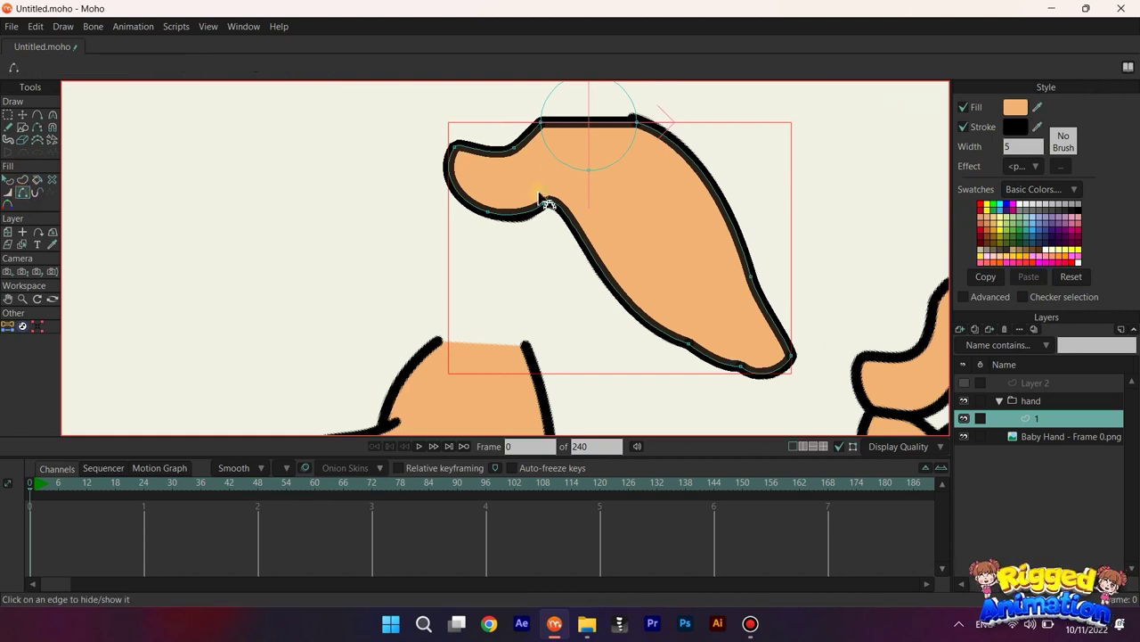
{"action": "left_click", "coordinate": [580, 130]}
Step: Hide layer 1 and trace the three finger lines inside the hand with the Add Point tool, starting from the outline
{"action": "left_click", "coordinate": [964, 418]}
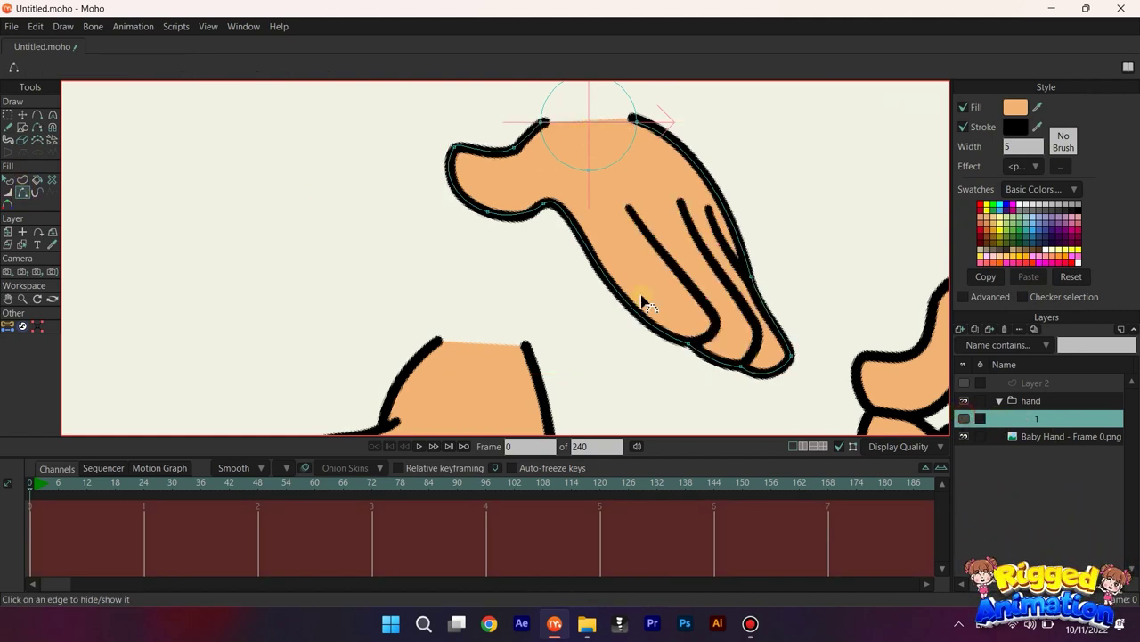
{"action": "scroll", "coordinate": [641, 294], "scroll_direction": "up", "scroll_amount": 3}
{"action": "key", "text": "a"}
{"action": "left_click_drag", "start_coordinate": [687, 320], "coordinate": [648, 354]}
{"action": "mouse_move", "coordinate": [697, 402]}
{"action": "left_mouse_down"}
{"action": "mouse_move", "coordinate": [640, 365]}
{"action": "mouse_move", "coordinate": [686, 355]}
{"action": "mouse_move", "coordinate": [556, 219]}
{"action": "mouse_move", "coordinate": [532, 153]}
{"action": "left_mouse_up"}
{"action": "scroll", "coordinate": [696, 341], "scroll_direction": "down", "scroll_amount": 3}
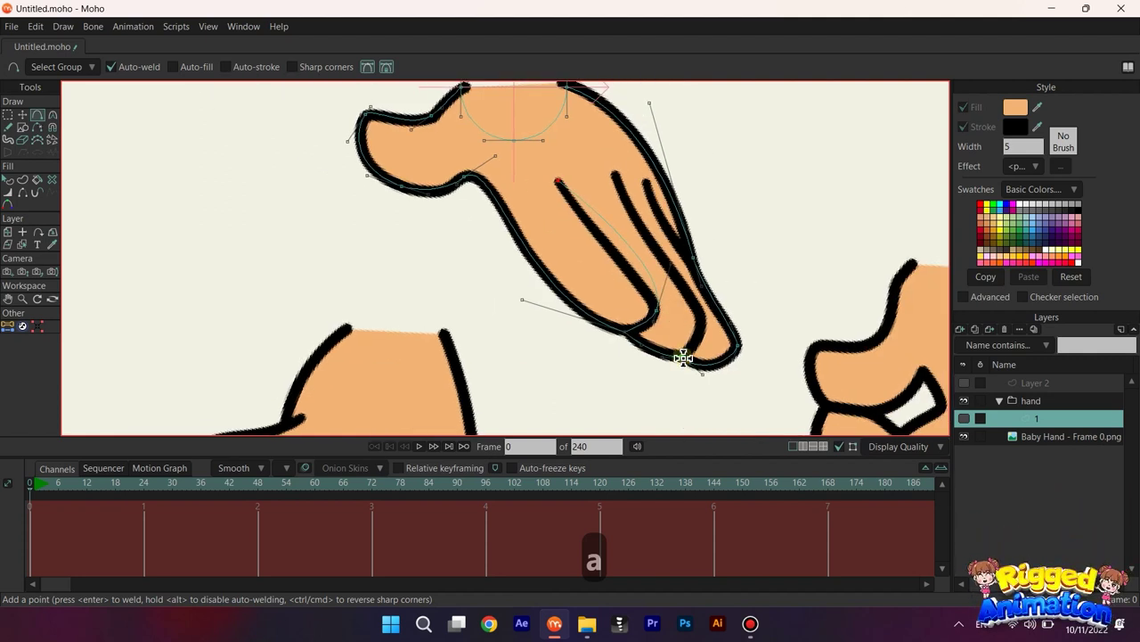
{"action": "mouse_move", "coordinate": [684, 357]}
{"action": "left_mouse_down"}
{"action": "mouse_move", "coordinate": [706, 317]}
{"action": "mouse_move", "coordinate": [617, 178]}
{"action": "left_mouse_up"}
{"action": "scroll", "coordinate": [671, 214], "scroll_direction": "up", "scroll_amount": 3}
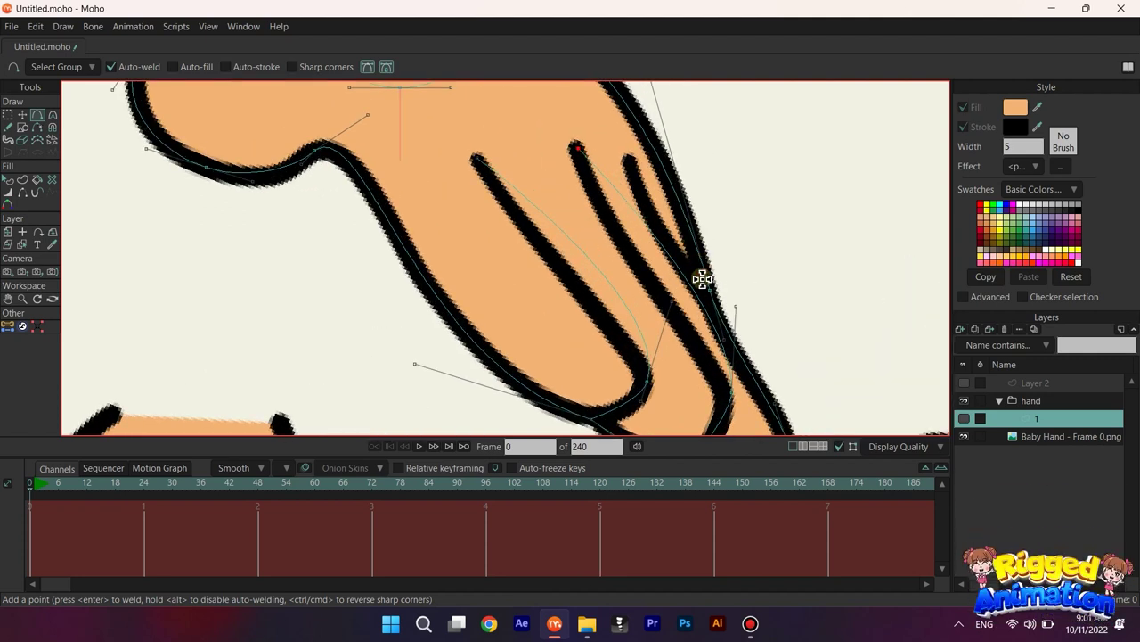
{"action": "left_click", "coordinate": [703, 280]}
Step: Bend the shortest finger line and the middle finger line to match the reference strokes
{"action": "key", "text": "r"}
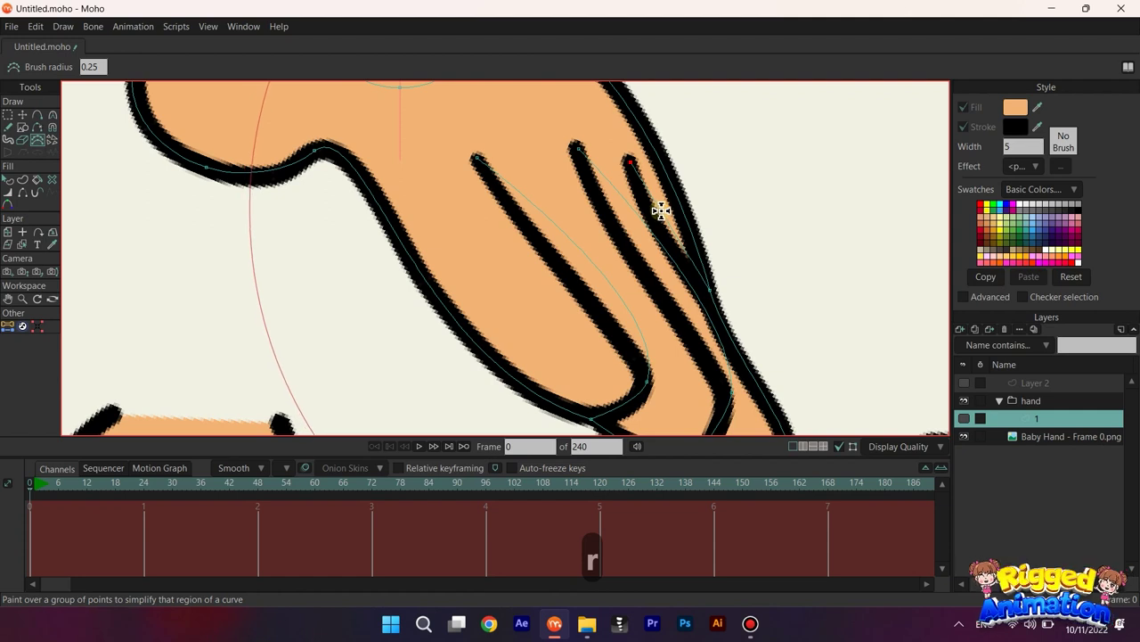
{"action": "key", "text": "c"}
{"action": "left_click_drag", "start_coordinate": [662, 217], "coordinate": [676, 242]}
{"action": "key", "text": "t"}
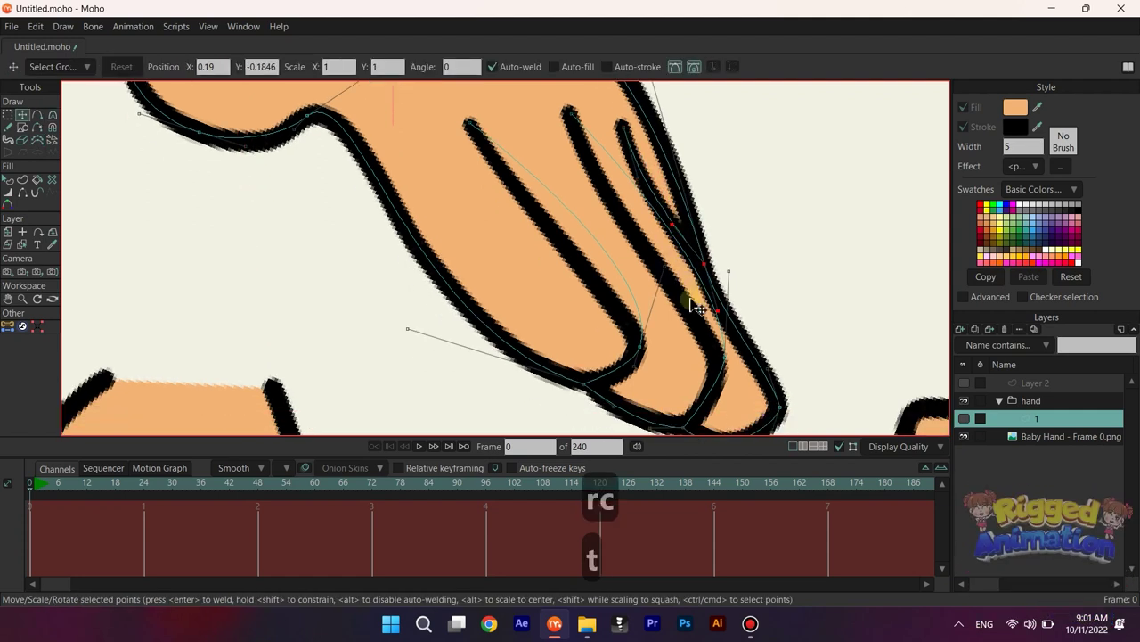
{"action": "left_click_drag", "start_coordinate": [726, 281], "coordinate": [671, 312]}
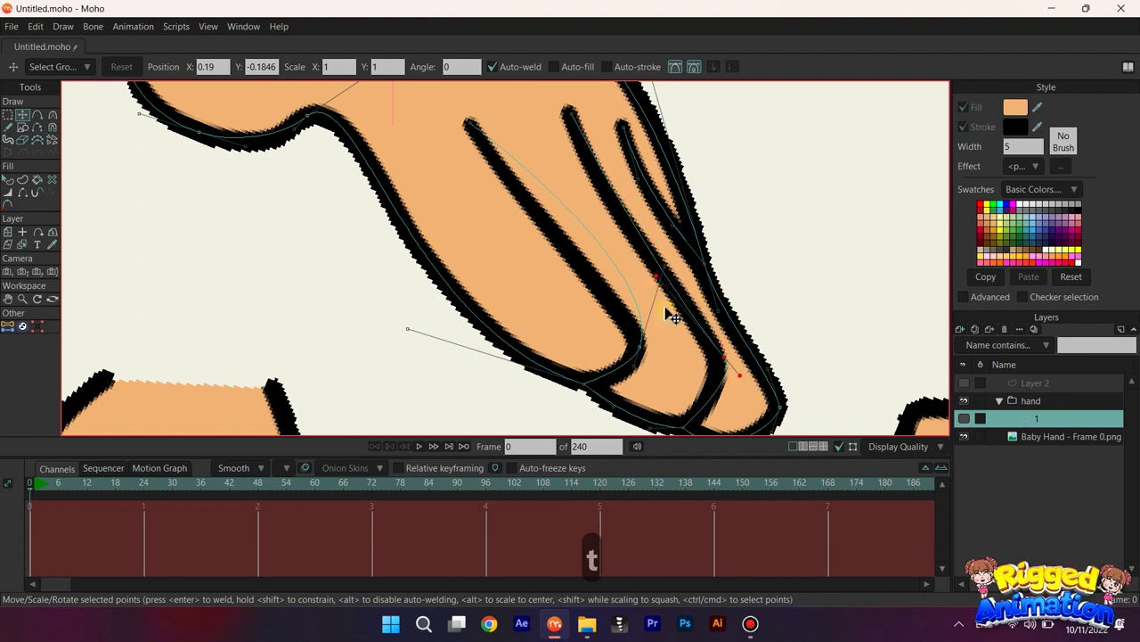
{"action": "mouse_move", "coordinate": [727, 374]}
{"action": "left_mouse_down"}
{"action": "mouse_move", "coordinate": [694, 310]}
{"action": "mouse_move", "coordinate": [737, 357]}
{"action": "left_mouse_up"}
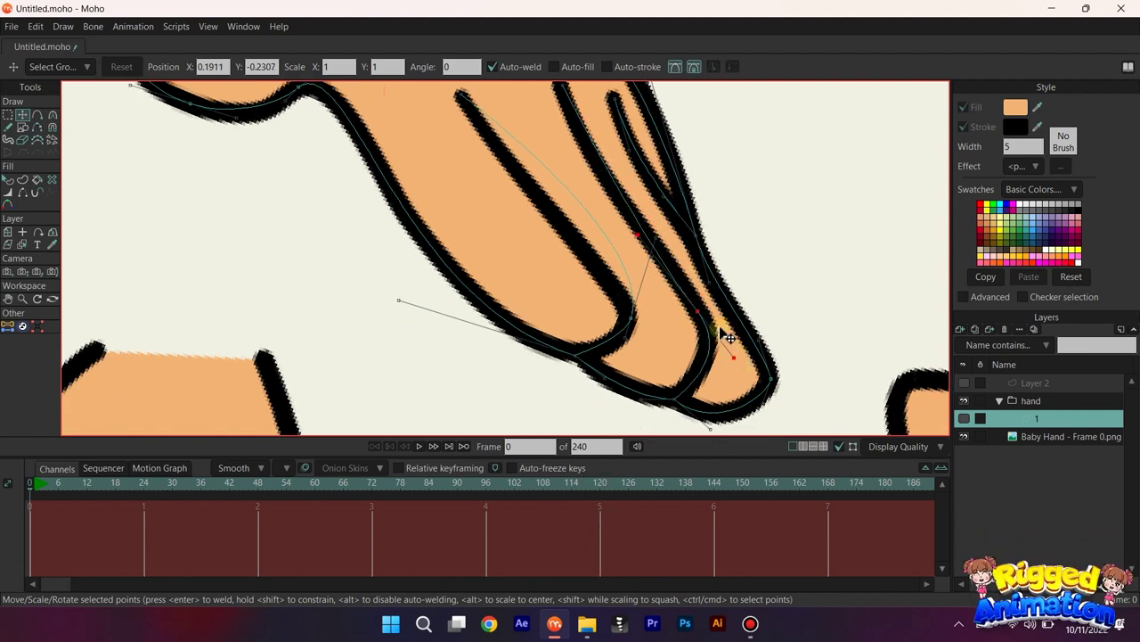
{"action": "left_click_drag", "start_coordinate": [630, 229], "coordinate": [603, 198]}
{"action": "scroll", "coordinate": [600, 197], "scroll_direction": "down", "scroll_amount": 5}
{"action": "scroll", "coordinate": [591, 194], "scroll_direction": "up", "scroll_amount": 4}
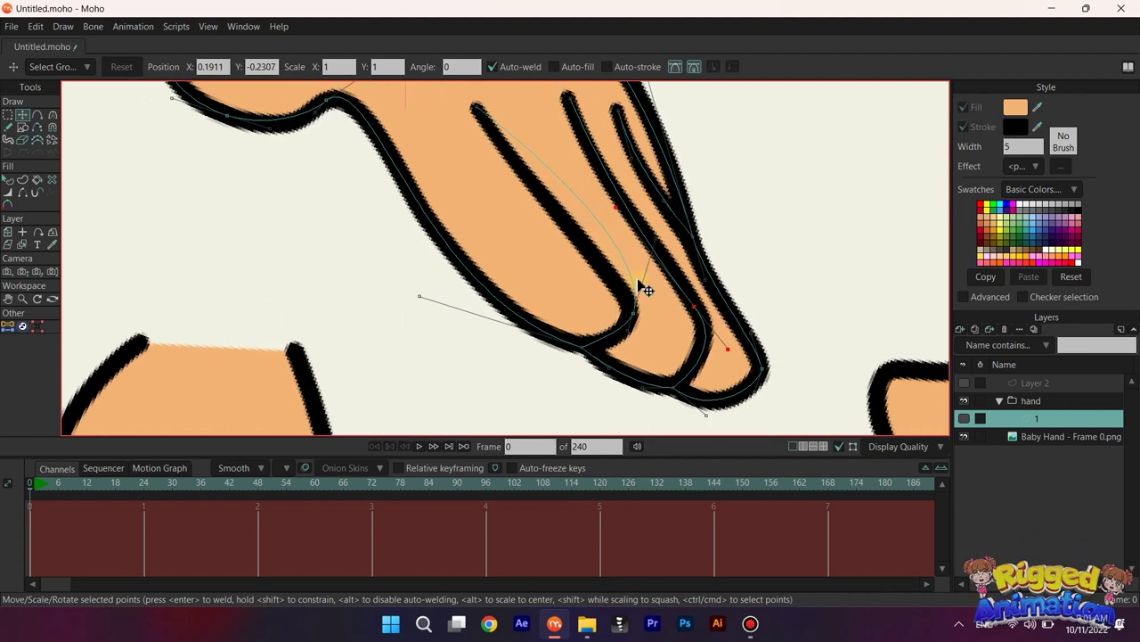
Step: Fit the longest finger line nearest the palm edge by adjusting its bend point and handles
{"action": "left_click_drag", "start_coordinate": [630, 337], "coordinate": [625, 348]}
{"action": "left_click", "coordinate": [647, 241]}
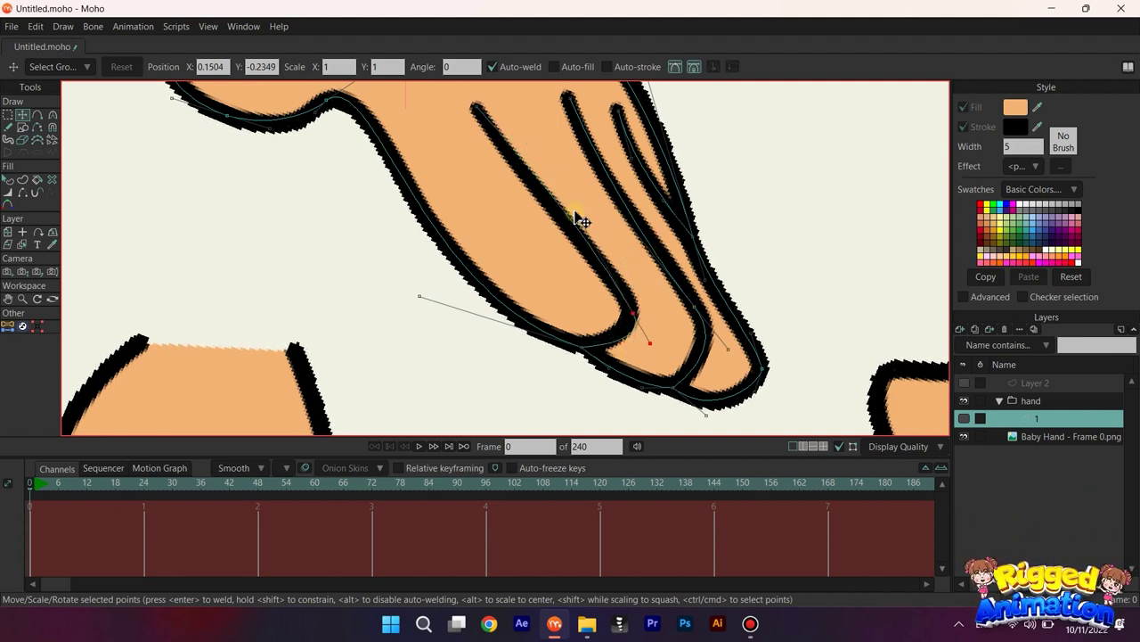
{"action": "left_click", "coordinate": [479, 111]}
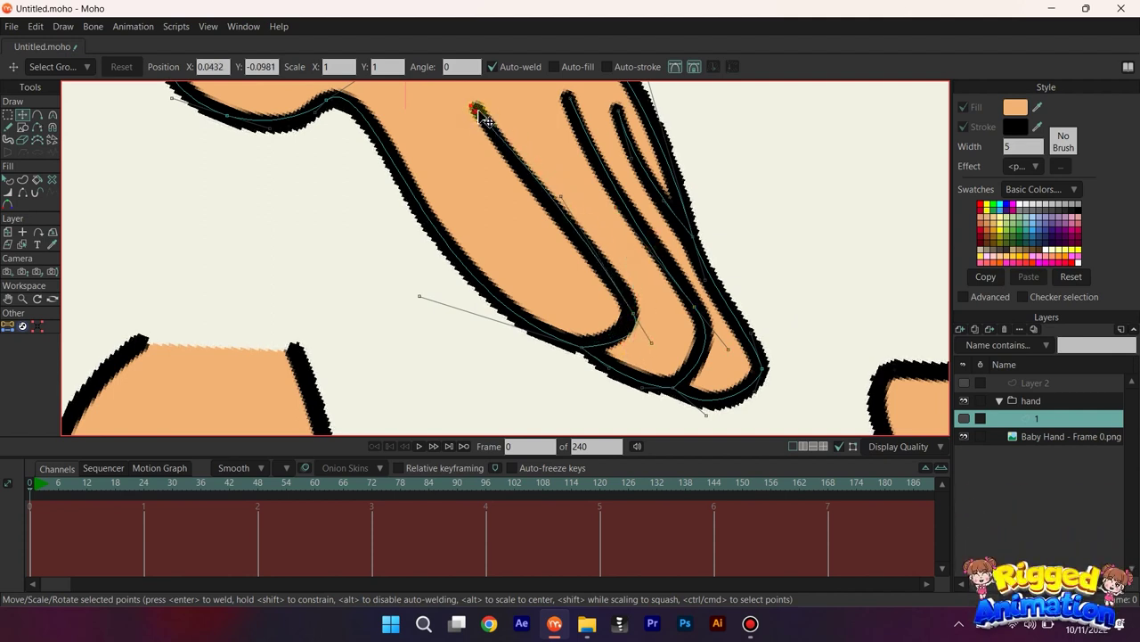
{"action": "key", "text": "c"}
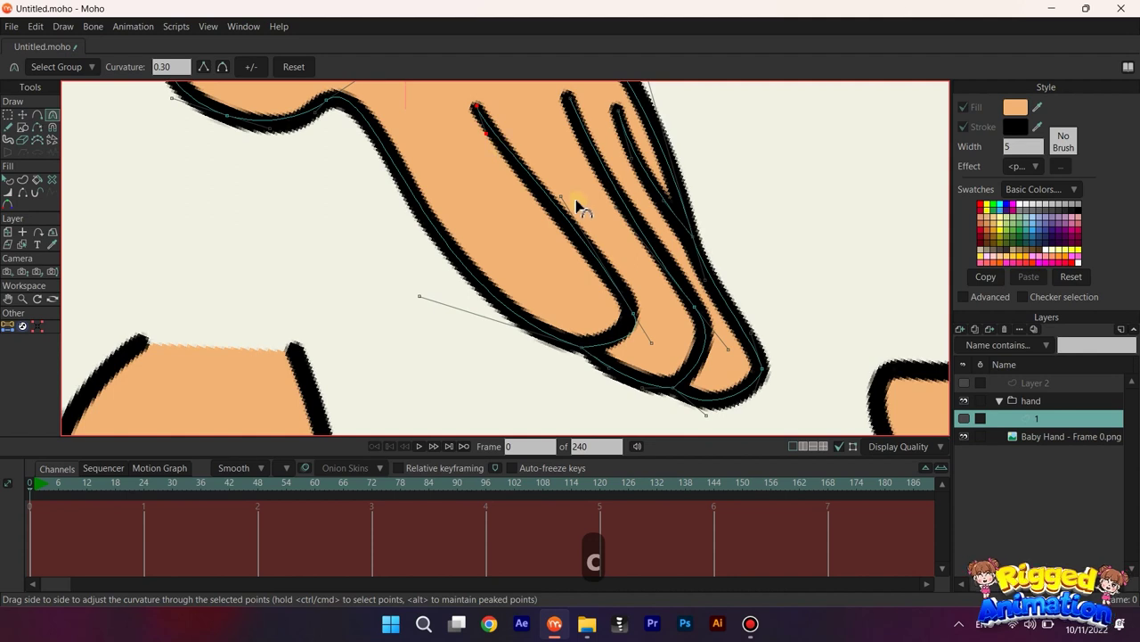
{"action": "key", "text": "t"}
{"action": "left_click", "coordinate": [631, 306]}
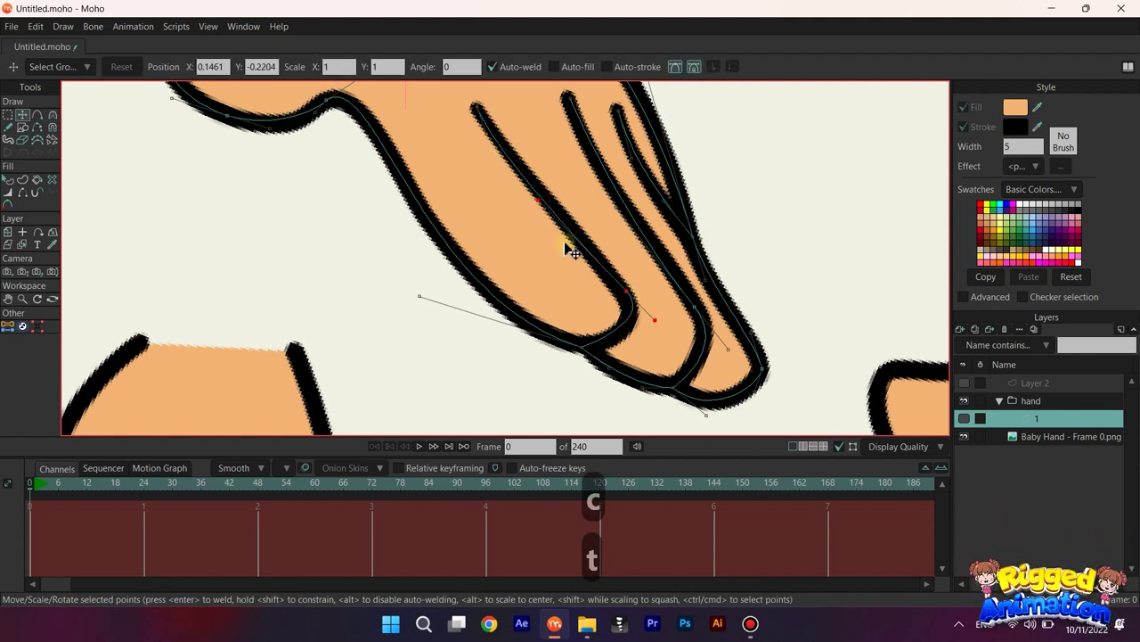
{"action": "left_click_drag", "start_coordinate": [541, 201], "coordinate": [632, 269]}
{"action": "scroll", "coordinate": [571, 222], "scroll_direction": "down", "scroll_amount": 5}
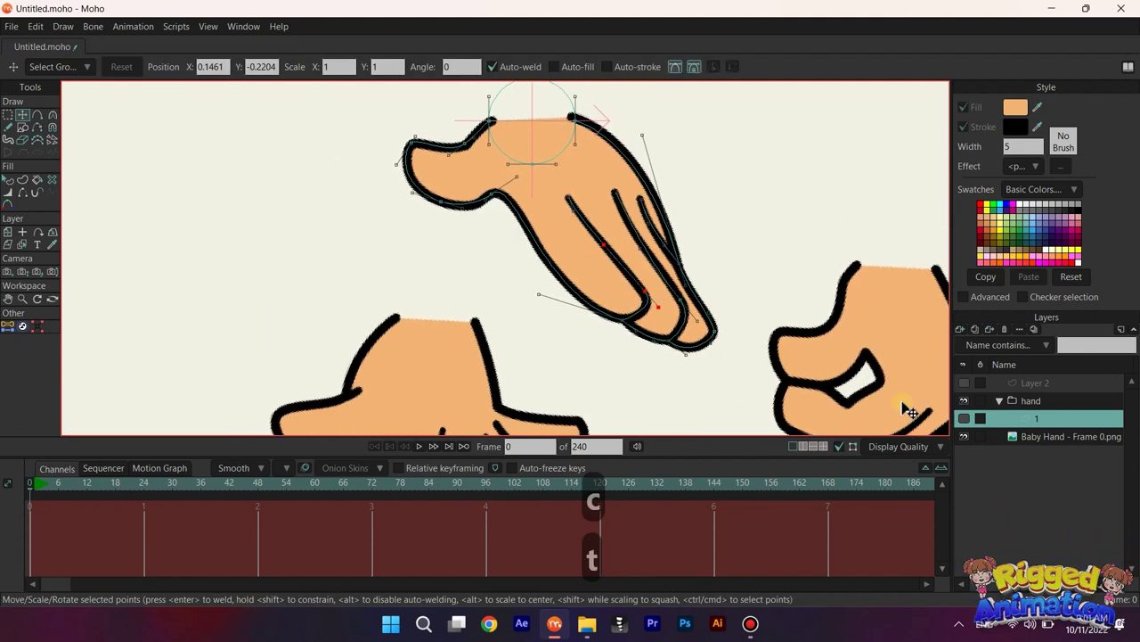
Step: Show layer 1 again and create a shape from the three finger lines inside the hand
{"action": "left_click", "coordinate": [965, 420]}
{"action": "key", "text": "g"}
{"action": "left_click_drag", "start_coordinate": [554, 185], "coordinate": [620, 260]}
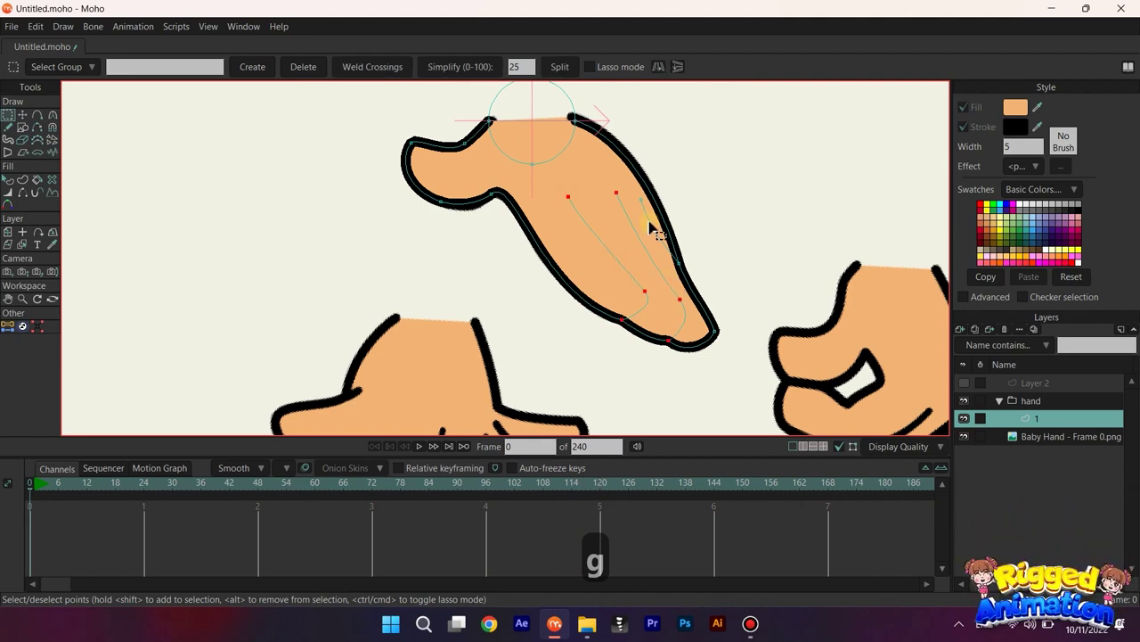
{"action": "left_click", "coordinate": [10, 152]}
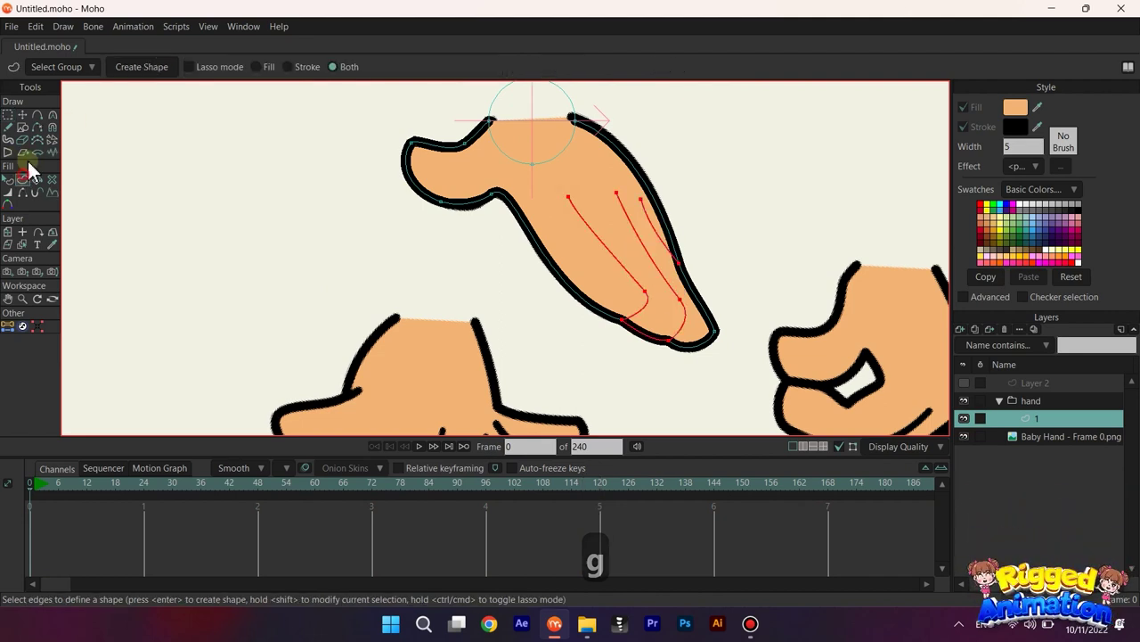
{"action": "left_click", "coordinate": [140, 68]}
{"action": "key", "text": "q"}
{"action": "scroll", "coordinate": [713, 263], "scroll_direction": "down", "scroll_amount": 3}
{"action": "scroll", "coordinate": [677, 276], "scroll_direction": "up", "scroll_amount": 3}
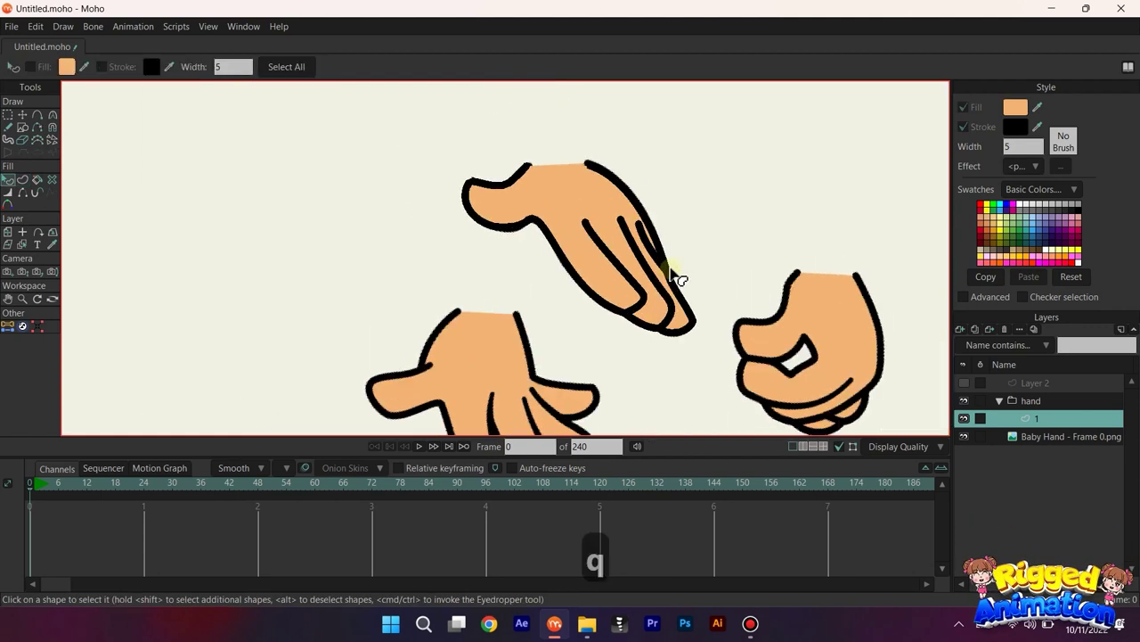
Step: Thin the free inner ends of the three finger lines with the Line Width tool, the first to about 68 percent
{"action": "left_click", "coordinate": [8, 191]}
{"action": "scroll", "coordinate": [655, 259], "scroll_direction": "up", "scroll_amount": 3}
{"action": "left_click_drag", "start_coordinate": [511, 178], "coordinate": [499, 178]}
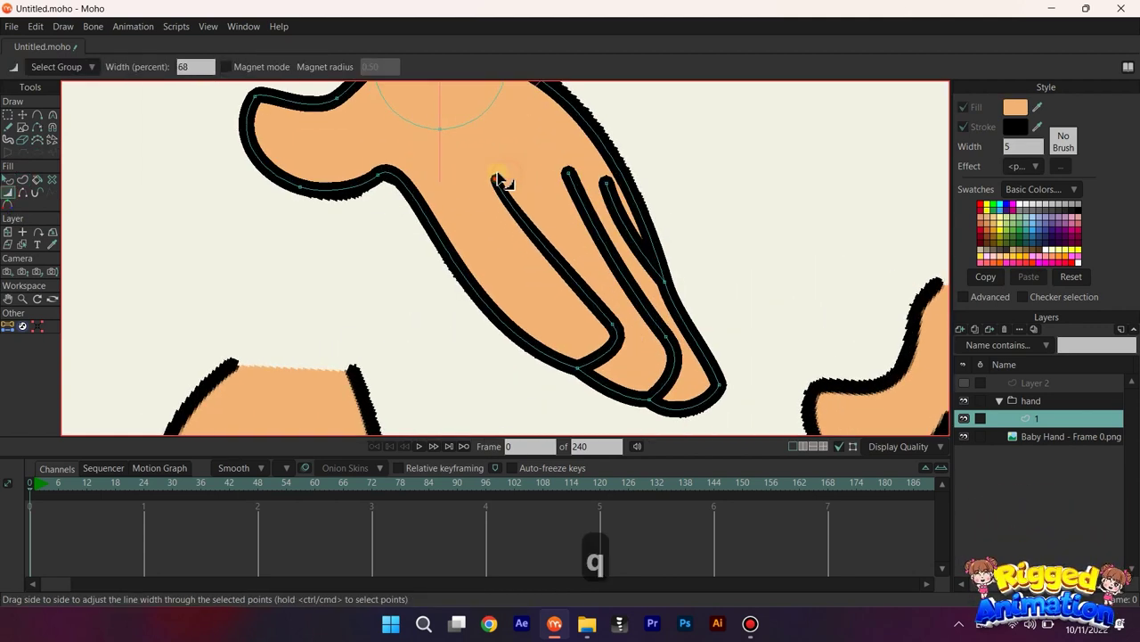
{"action": "mouse_move", "coordinate": [572, 174]}
{"action": "left_mouse_down"}
{"action": "mouse_move", "coordinate": [560, 175]}
{"action": "mouse_move", "coordinate": [612, 184]}
{"action": "left_mouse_up"}
{"action": "key", "text": "q"}
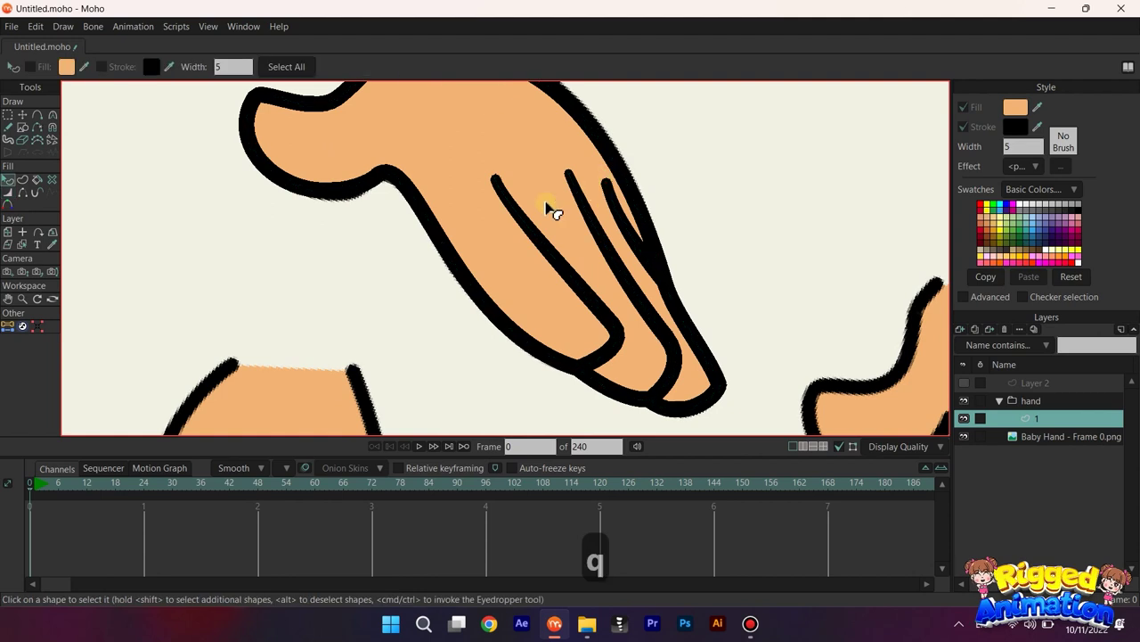
{"action": "scroll", "coordinate": [527, 224], "scroll_direction": "down", "scroll_amount": 3}
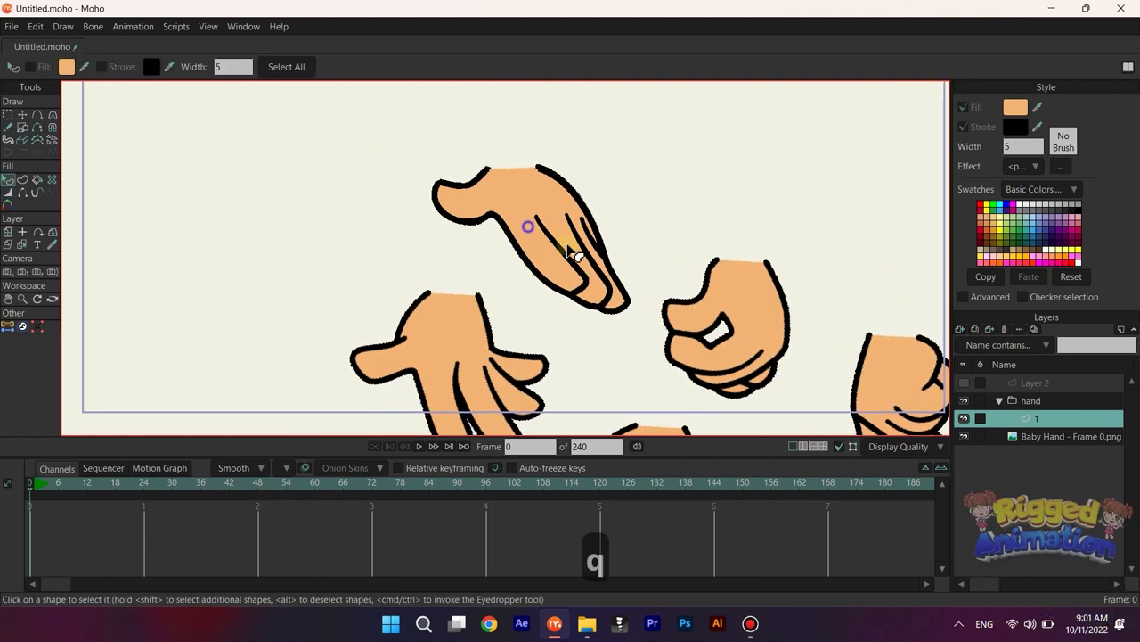
Step: Hide the hand group and mask out the skin fill of the already traced hand in the Baby Hand reference image
{"action": "left_click", "coordinate": [962, 418]}
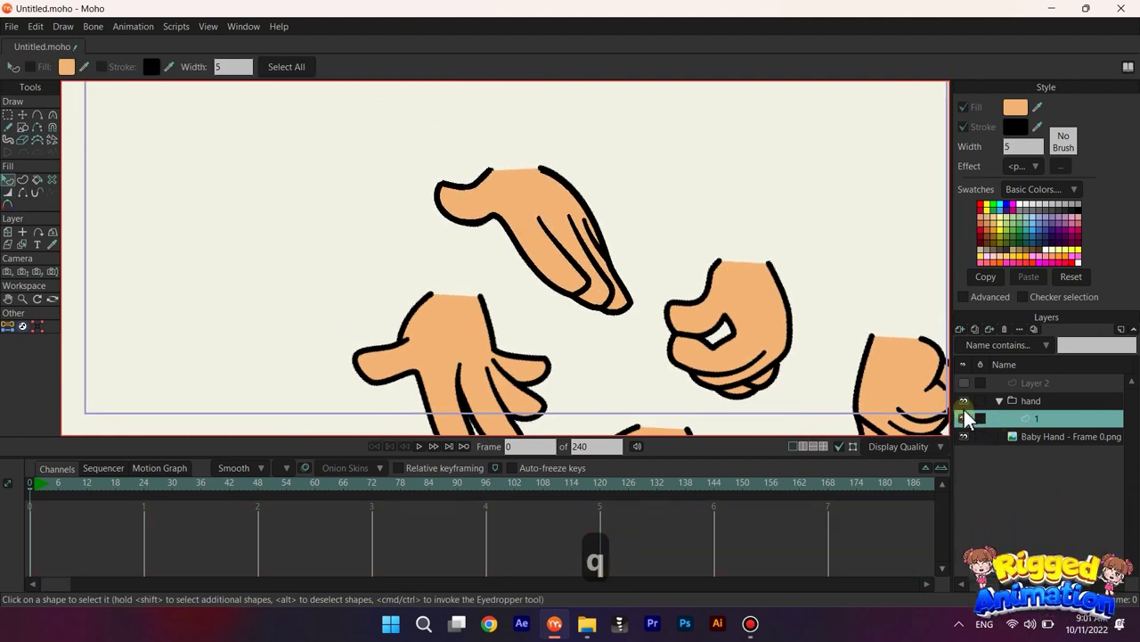
{"action": "left_click", "coordinate": [964, 402]}
{"action": "left_click", "coordinate": [1046, 438]}
{"action": "scroll", "coordinate": [636, 287], "scroll_direction": "down", "scroll_amount": 4}
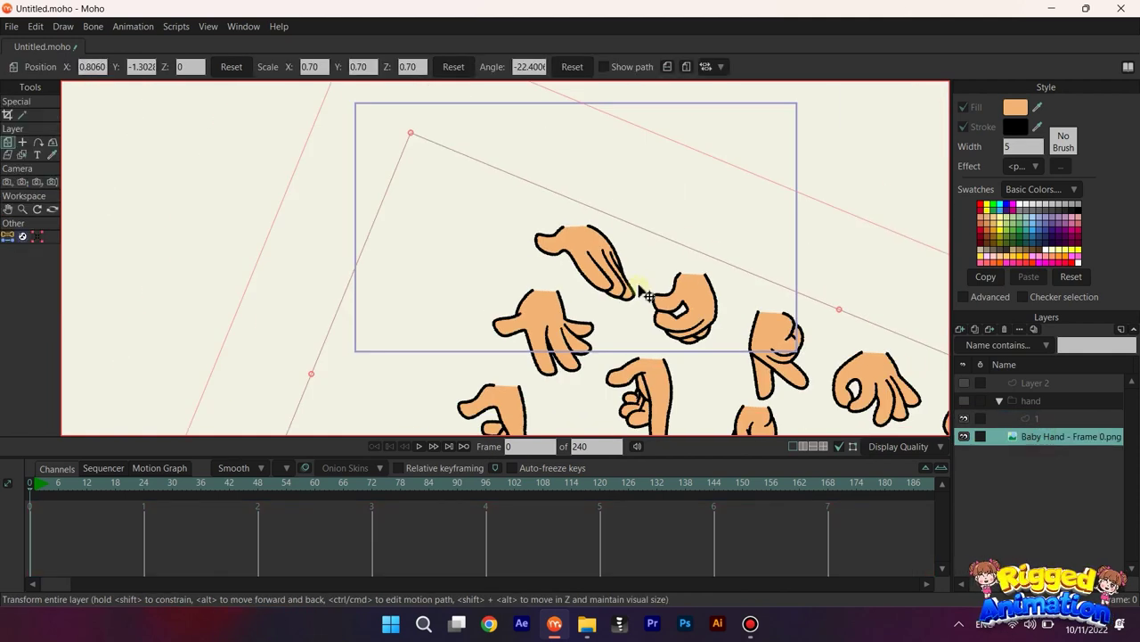
{"action": "scroll", "coordinate": [667, 302], "scroll_direction": "up", "scroll_amount": 3}
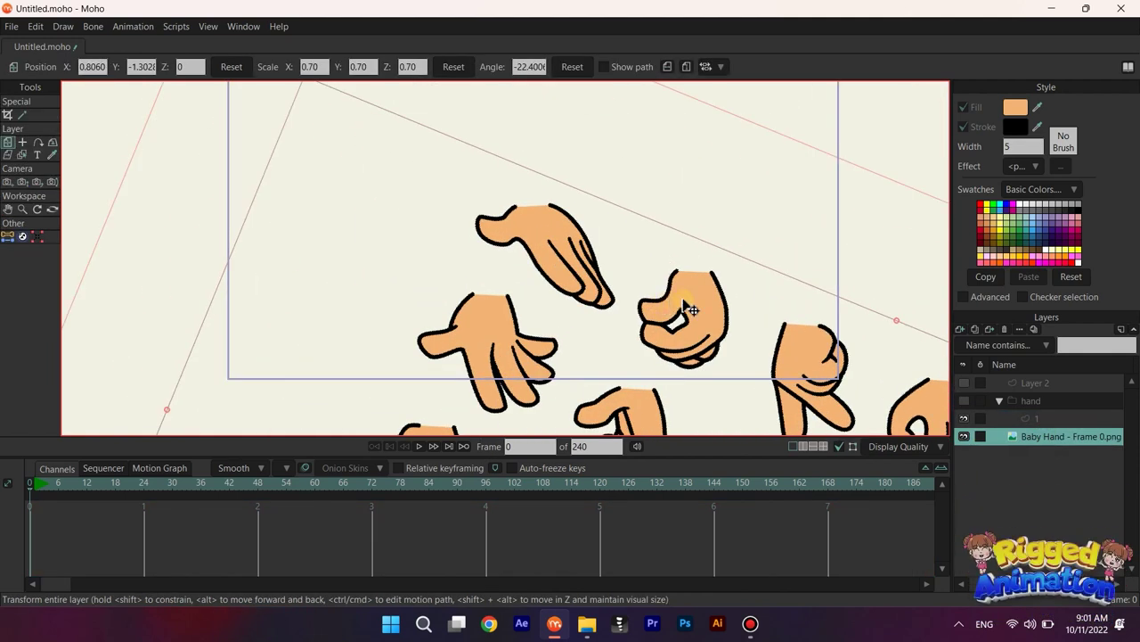
{"action": "left_click", "coordinate": [22, 114]}
{"action": "left_click_drag", "start_coordinate": [509, 229], "coordinate": [588, 252]}
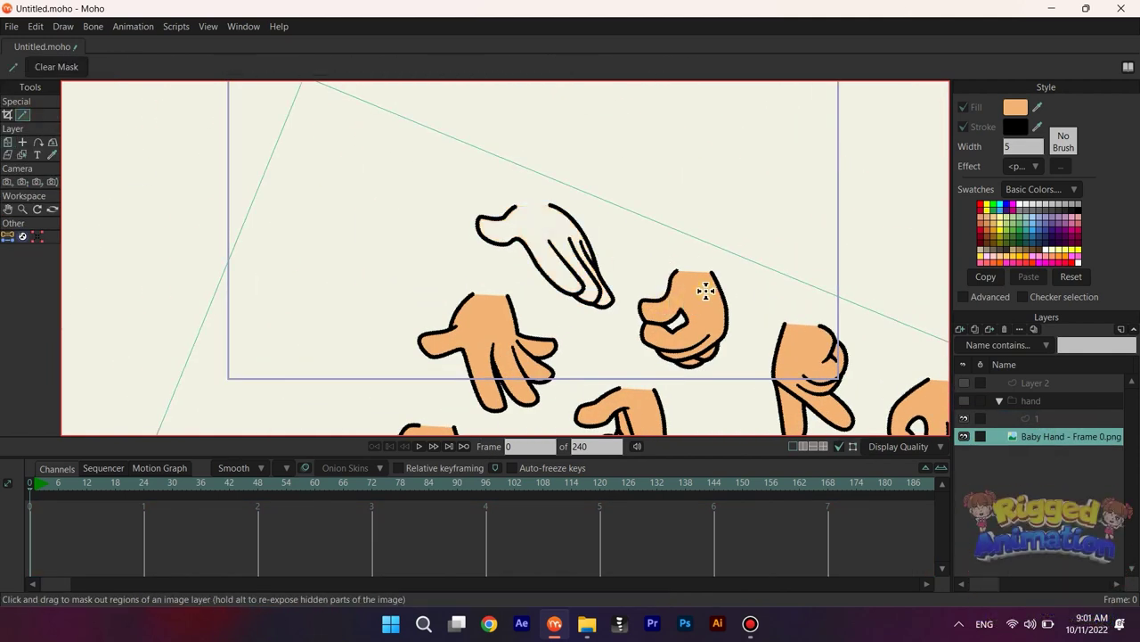
Step: Set the reference image's origin at the second hand's wrist, show Layer 2, and move and rotate the image to about -18° to fit the guide circle
{"action": "key", "text": "o"}
{"action": "scroll", "coordinate": [694, 272], "scroll_direction": "down", "scroll_amount": 2}
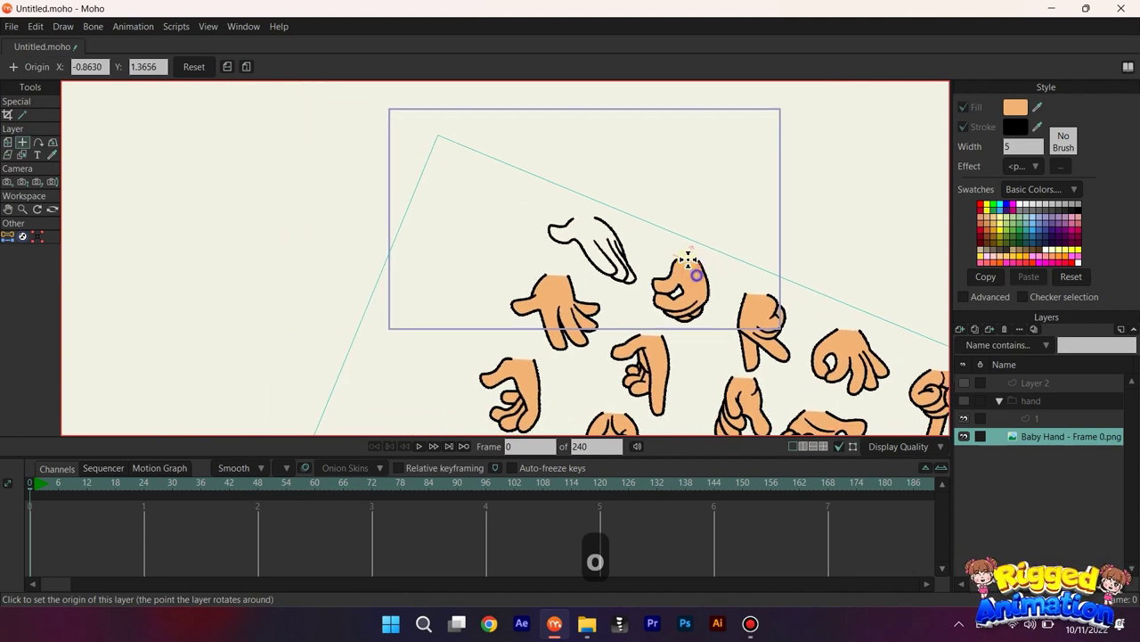
{"action": "key", "text": "m"}
{"action": "left_click_drag", "start_coordinate": [706, 229], "coordinate": [700, 194]}
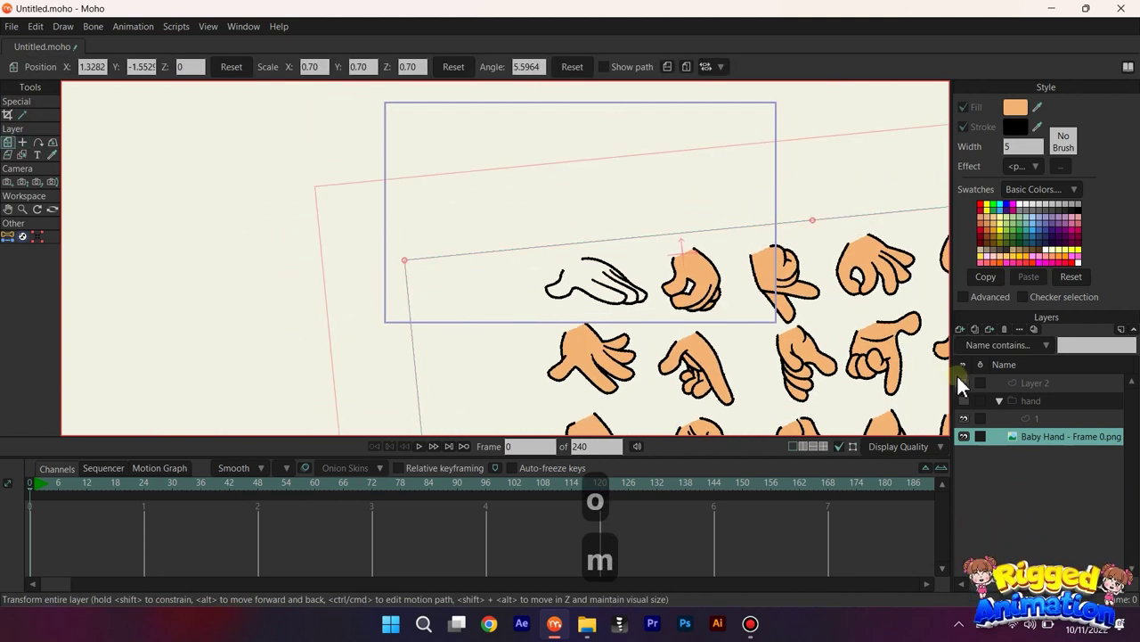
{"action": "left_click_drag", "start_coordinate": [642, 286], "coordinate": [536, 245]}
{"action": "scroll", "coordinate": [553, 168], "scroll_direction": "up", "scroll_amount": 3}
{"action": "left_click_drag", "start_coordinate": [595, 165], "coordinate": [691, 198]}
{"action": "scroll", "coordinate": [620, 205], "scroll_direction": "up", "scroll_amount": 3}
{"action": "scroll", "coordinate": [656, 273], "scroll_direction": "down", "scroll_amount": 1}
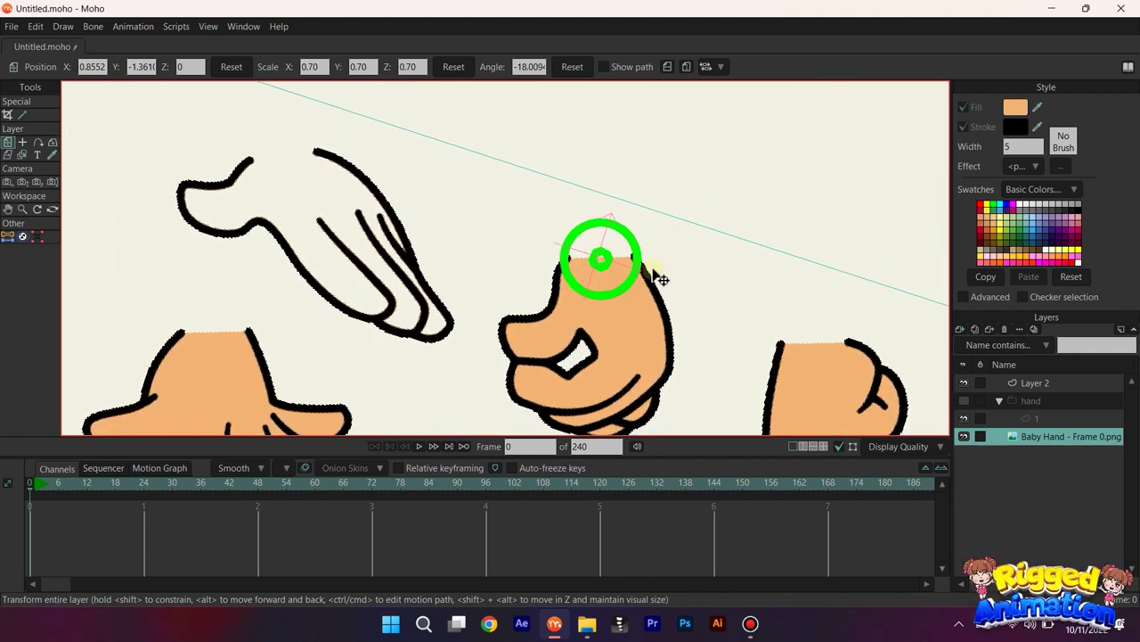
{"action": "scroll", "coordinate": [662, 275], "scroll_direction": "down", "scroll_amount": 1}
{"action": "scroll", "coordinate": [625, 290], "scroll_direction": "up", "scroll_amount": 2}
Step: Show the hand group and convert it to a switch layer
{"action": "left_click", "coordinate": [970, 403]}
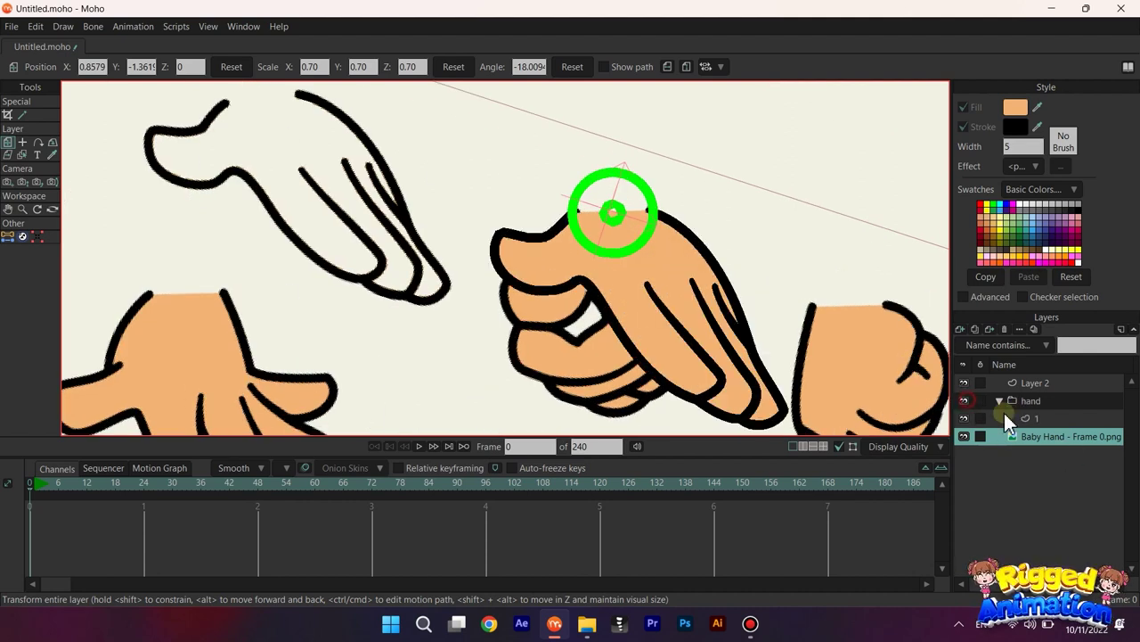
{"action": "left_click", "coordinate": [1019, 417]}
{"action": "left_click", "coordinate": [1041, 400]}
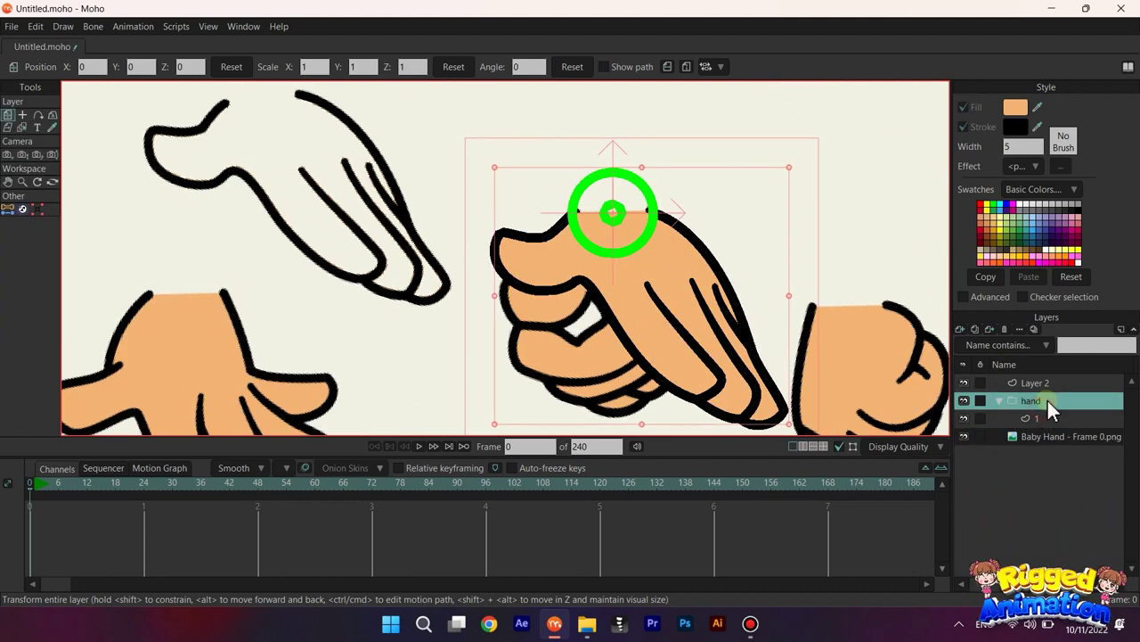
{"action": "right_click", "coordinate": [1048, 400]}
{"action": "left_click", "coordinate": [1061, 419]}
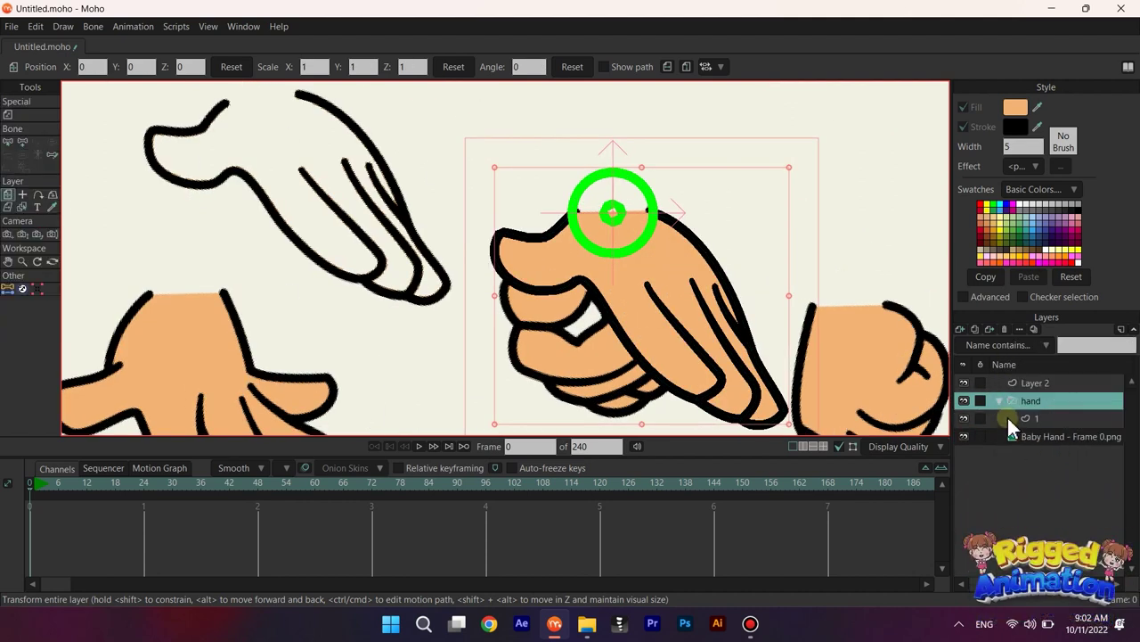
Step: Add a vector layer above layer 1 in the hand layer and name it 2
{"action": "left_click", "coordinate": [1028, 419]}
{"action": "left_click", "coordinate": [959, 329]}
{"action": "left_click", "coordinate": [971, 344]}
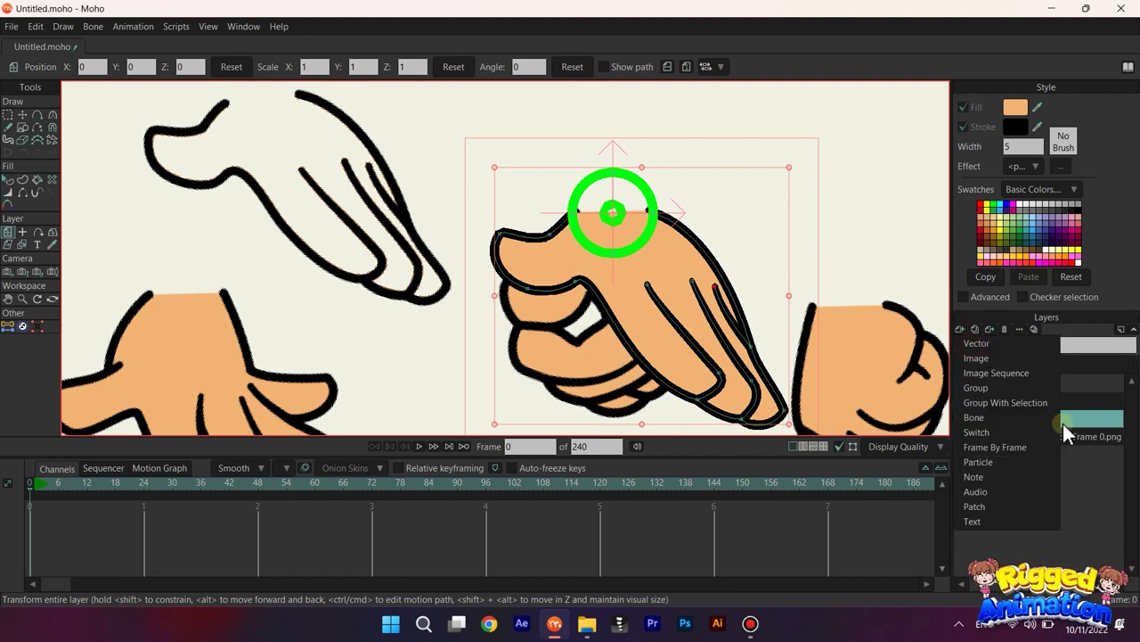
{"action": "double_click", "coordinate": [1046, 414]}
{"action": "type", "text": "2"}
{"action": "key", "text": "Return"}
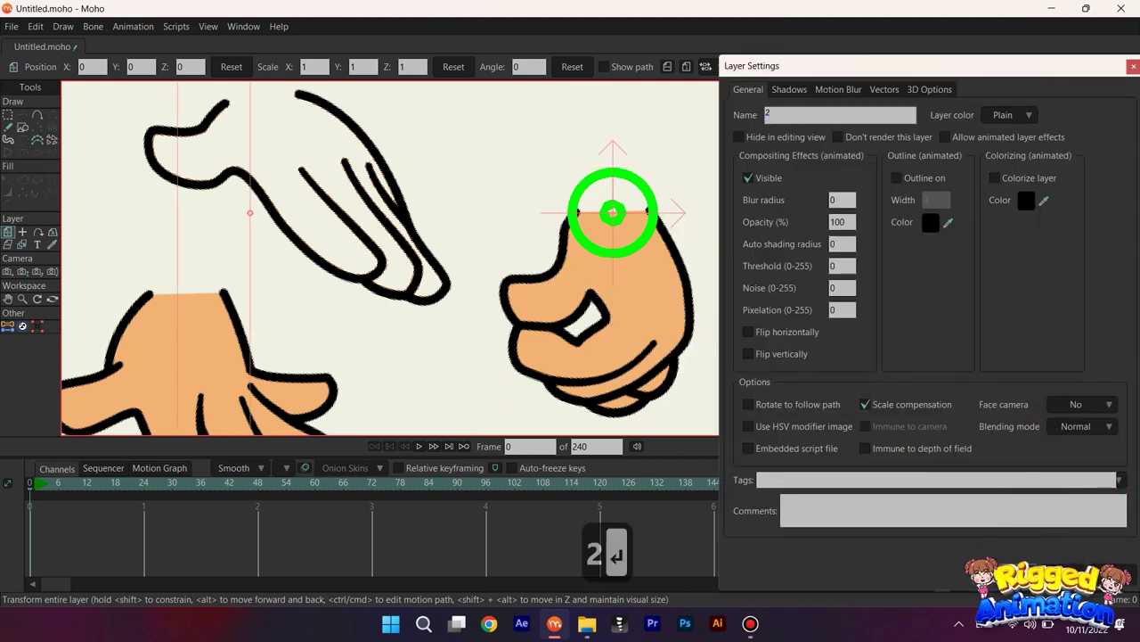
Step: Copy the wrist guide circle's points from layer 1 and paste them into layer 2
{"action": "left_click", "coordinate": [1044, 436]}
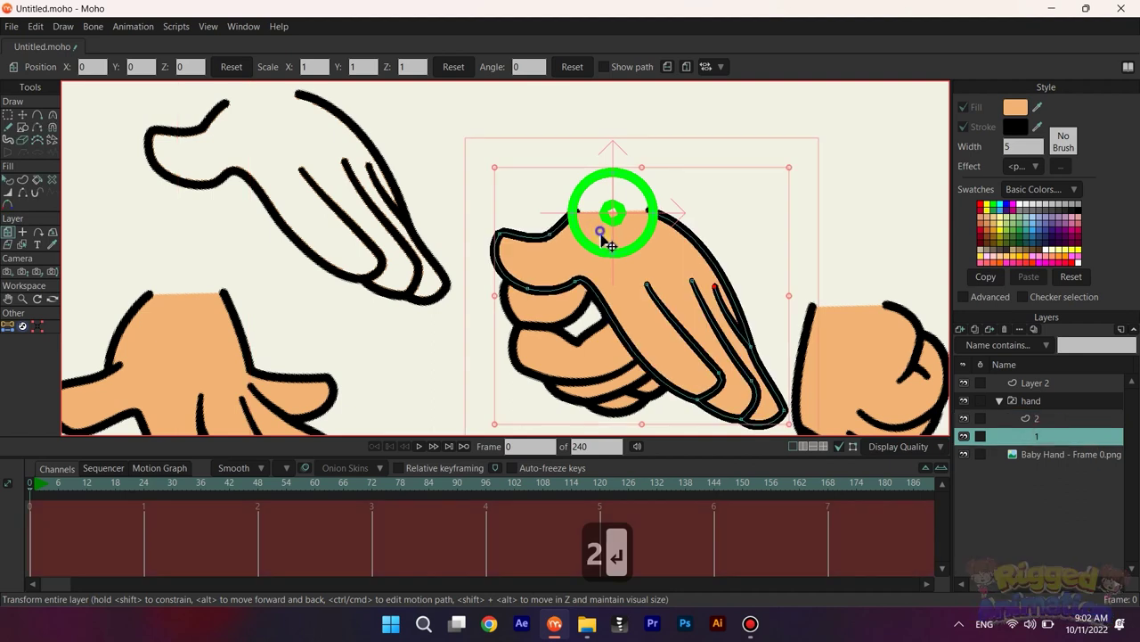
{"action": "scroll", "coordinate": [603, 229], "scroll_direction": "up", "scroll_amount": 3}
{"action": "key", "text": "t"}
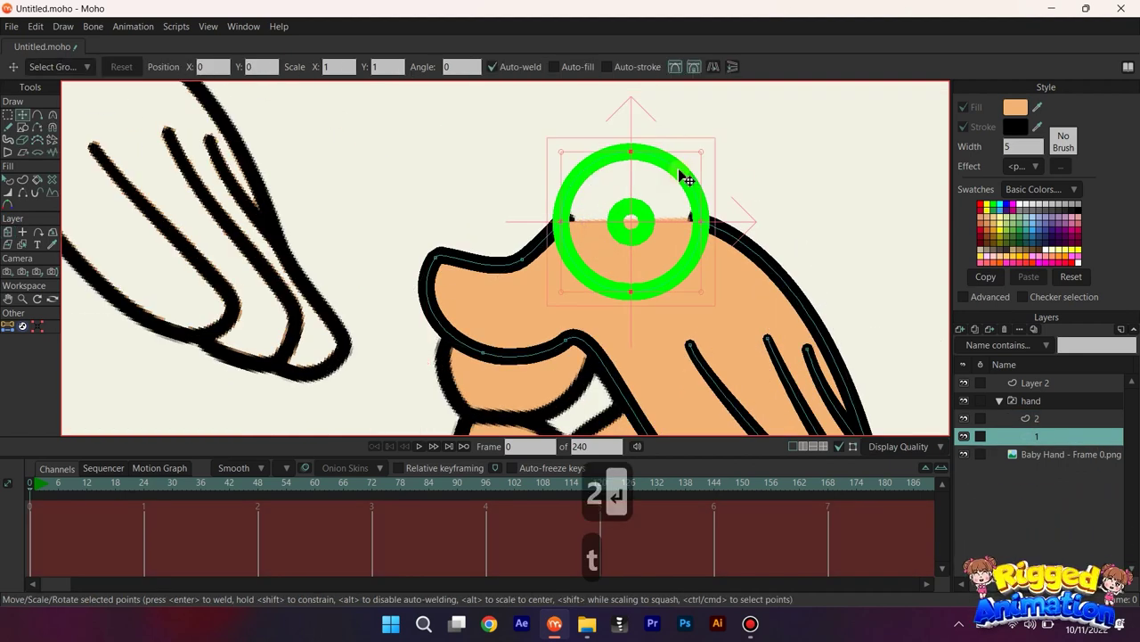
{"action": "key", "text": "ctrl+c"}
{"action": "left_click", "coordinate": [1025, 418]}
{"action": "key", "text": "ctrl+v"}
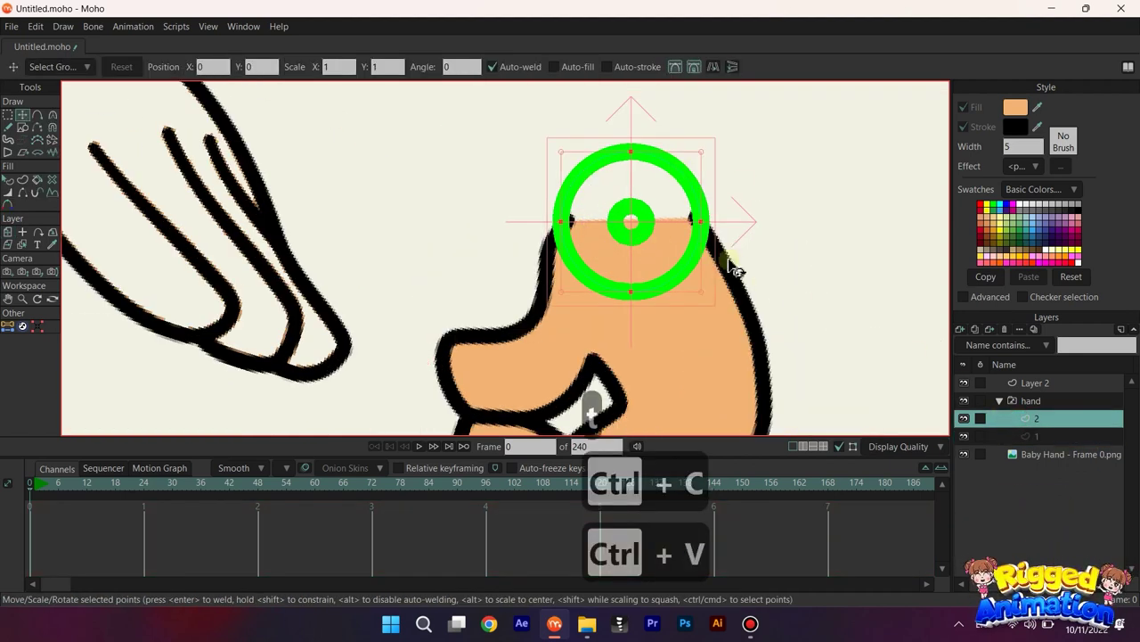
Step: Trace the second hand's outer outline and the opening between its thumb and finger with the Add Point tool
{"action": "key", "text": "a"}
{"action": "scroll", "coordinate": [504, 209], "scroll_direction": "up", "scroll_amount": 2}
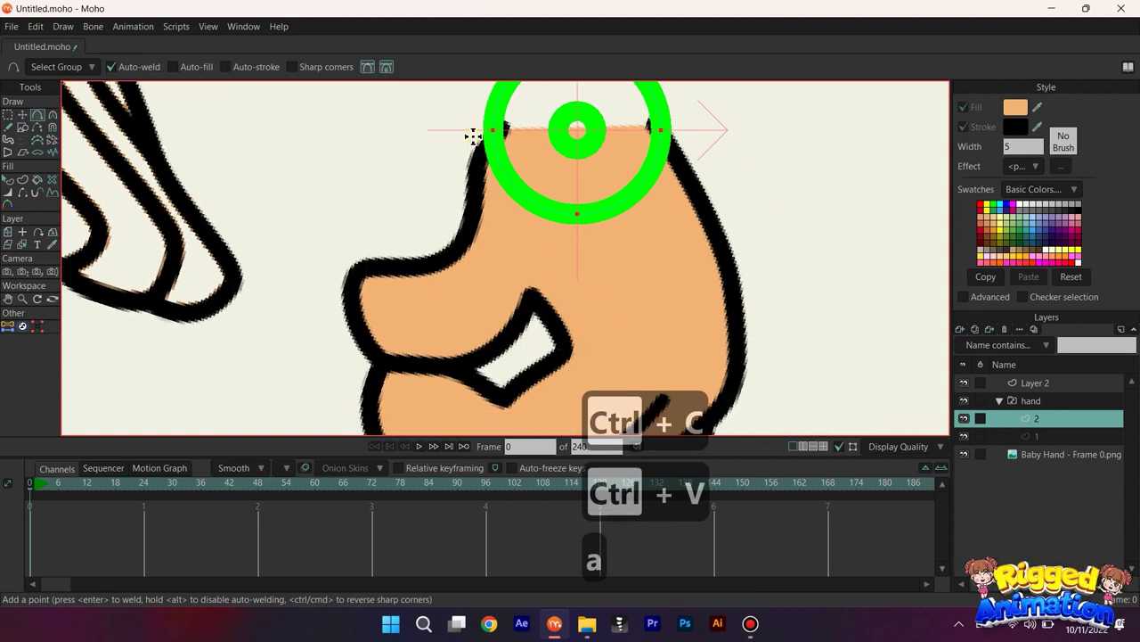
{"action": "scroll", "coordinate": [675, 122], "scroll_direction": "down", "scroll_amount": 2}
{"action": "left_click_drag", "start_coordinate": [674, 122], "coordinate": [697, 313]}
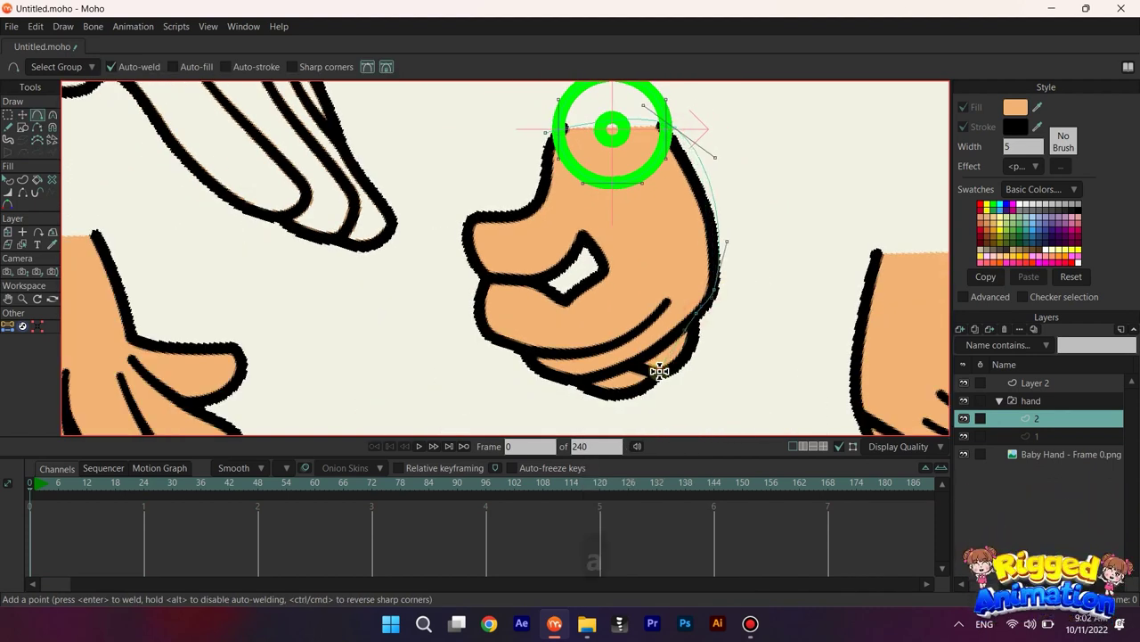
{"action": "left_click_drag", "start_coordinate": [580, 383], "coordinate": [530, 359]}
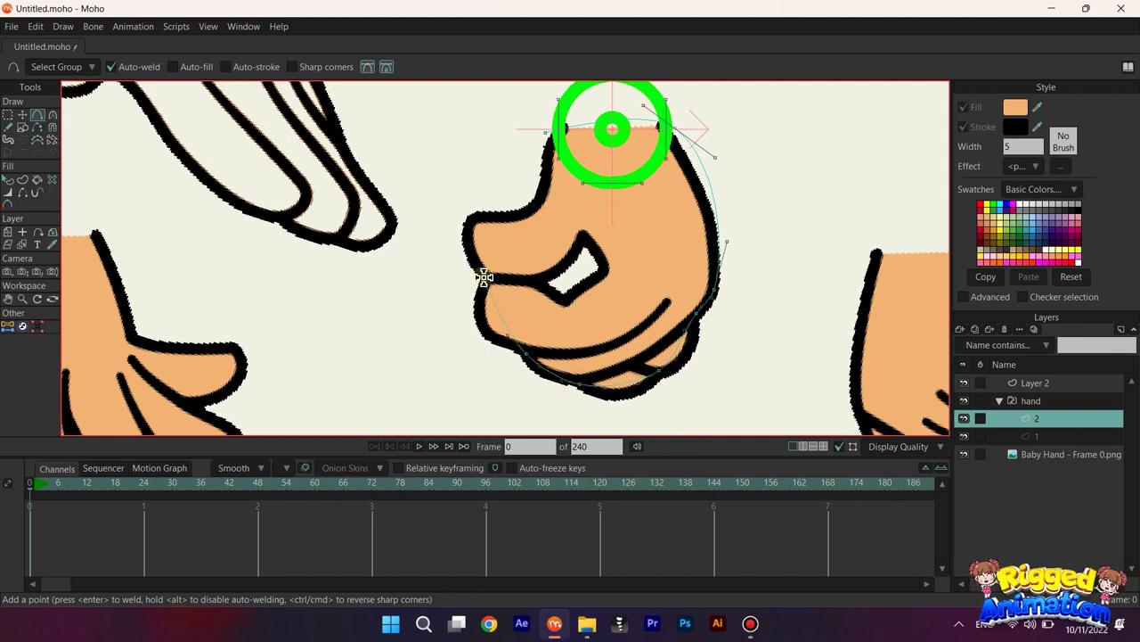
{"action": "left_click", "coordinate": [470, 216]}
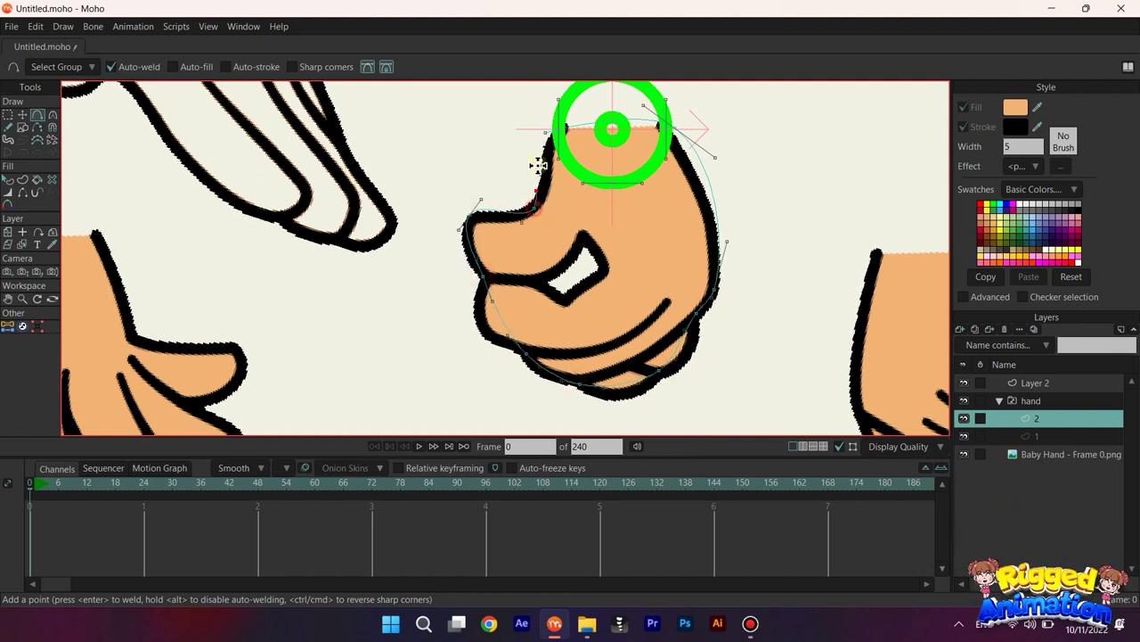
{"action": "scroll", "coordinate": [555, 214], "scroll_direction": "up", "scroll_amount": 4}
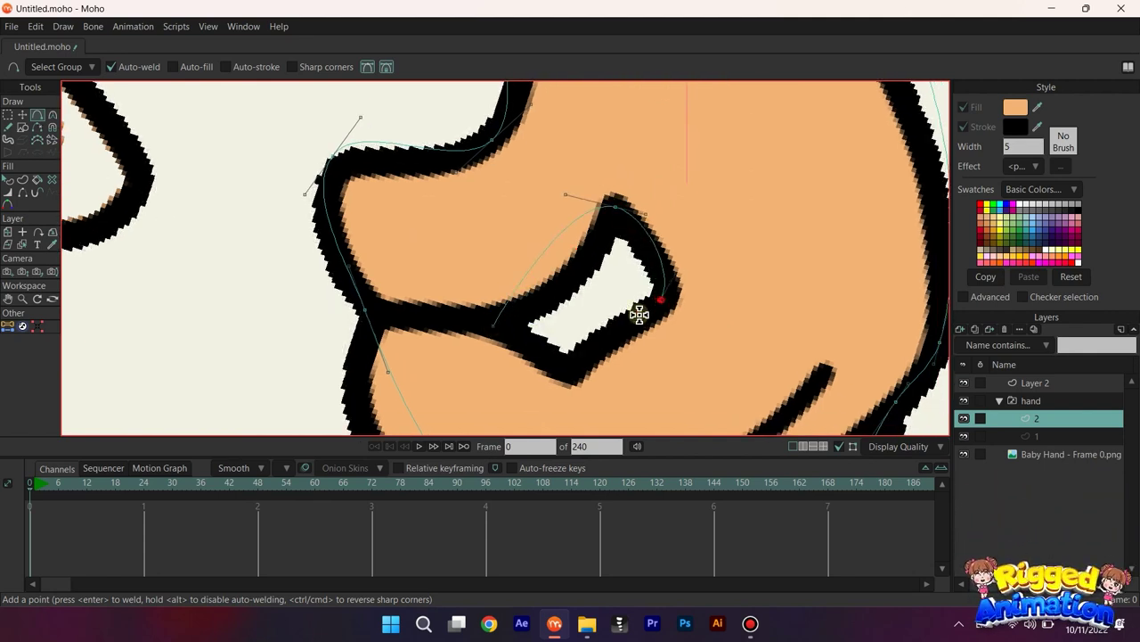
{"action": "scroll", "coordinate": [491, 328], "scroll_direction": "down", "scroll_amount": 3}
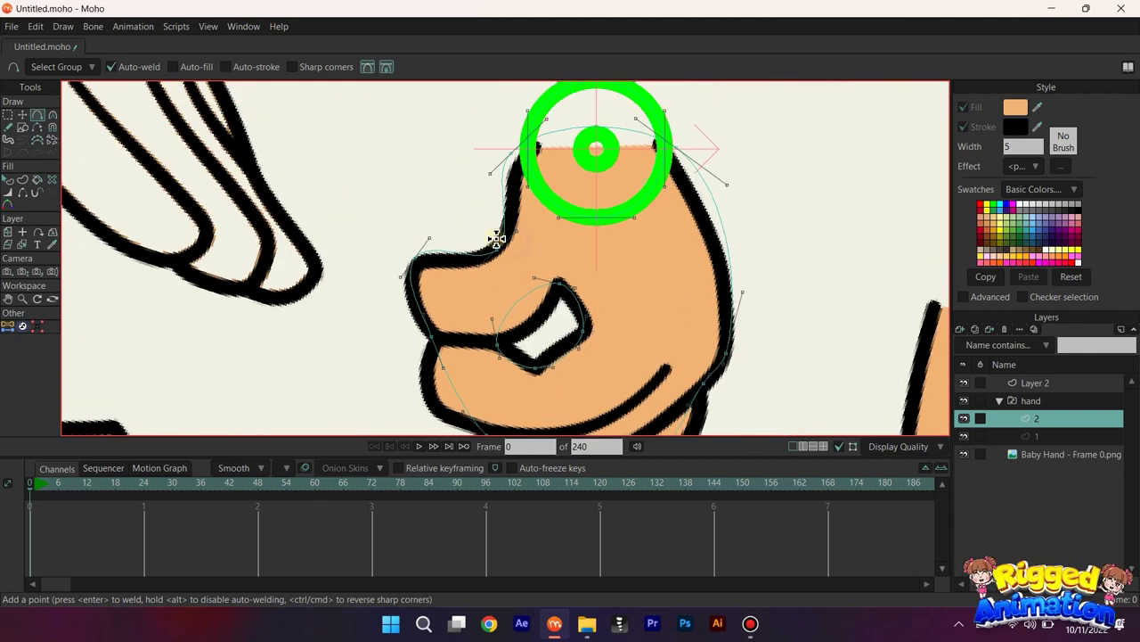
Step: Fit the thumb outline to the reference by adjusting the curvature, points and handles from the thumb tip up to the wrist
{"action": "key", "text": "c"}
{"action": "scroll", "coordinate": [496, 247], "scroll_direction": "up", "scroll_amount": 2}
{"action": "left_click", "coordinate": [392, 269]}
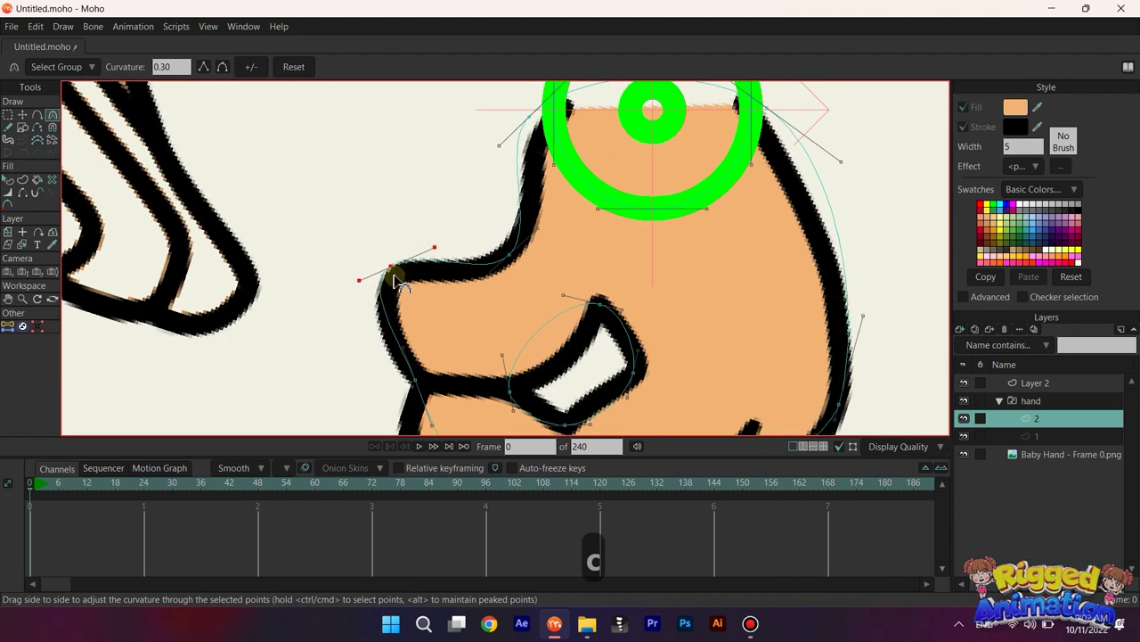
{"action": "key", "text": "t"}
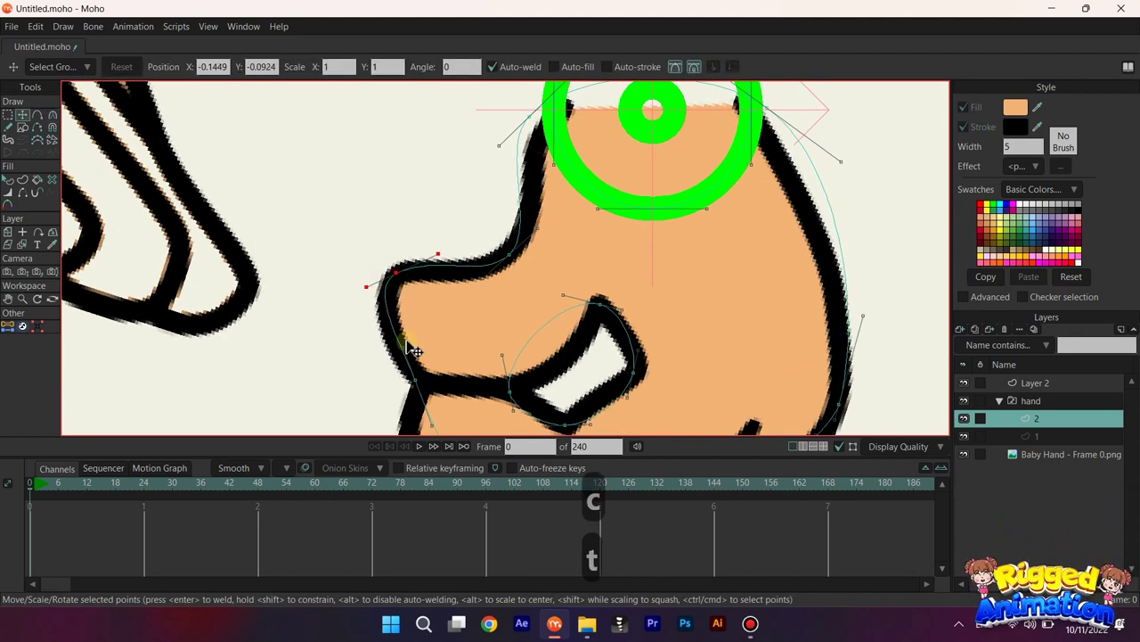
{"action": "left_click", "coordinate": [398, 350]}
{"action": "mouse_move", "coordinate": [404, 355]}
{"action": "left_mouse_down"}
{"action": "mouse_move", "coordinate": [422, 386]}
{"action": "mouse_move", "coordinate": [397, 365]}
{"action": "left_mouse_up"}
{"action": "left_click", "coordinate": [437, 256]}
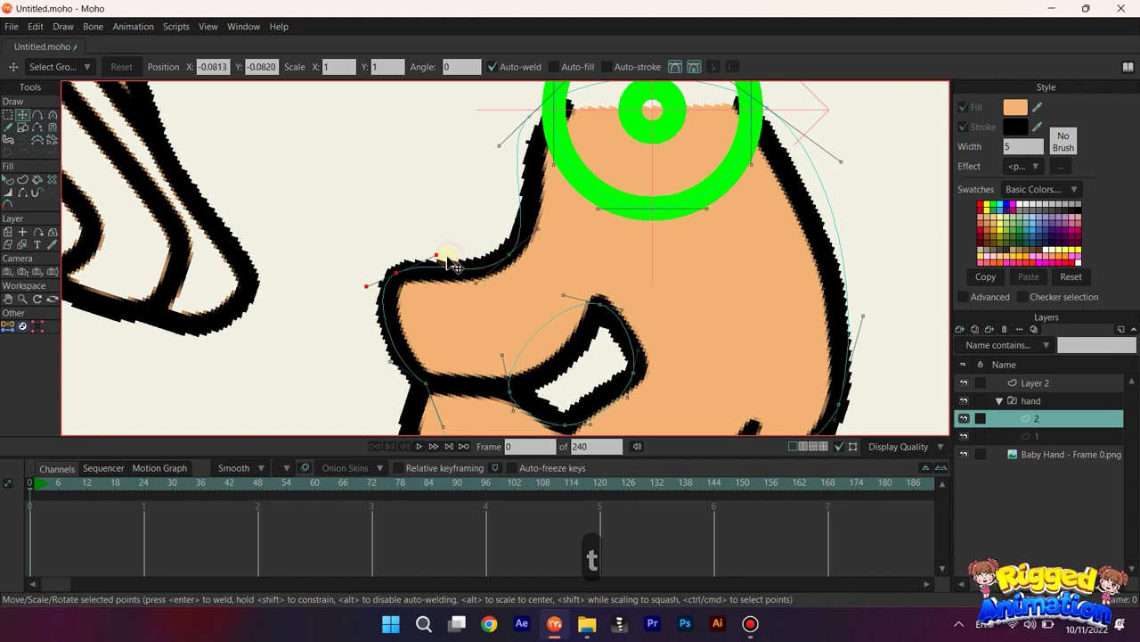
{"action": "left_click_drag", "start_coordinate": [510, 161], "coordinate": [510, 209]}
Step: Make the two wrist corner points of the second hand's outline sharp
{"action": "key", "text": "g"}
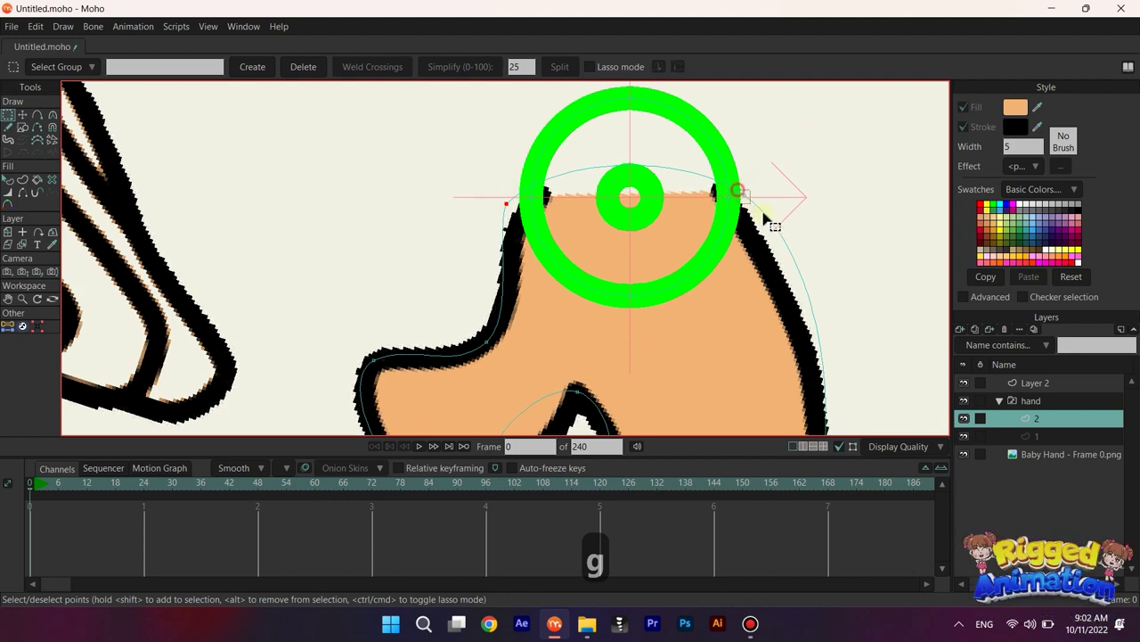
{"action": "key", "text": "c"}
{"action": "left_click", "coordinate": [204, 67]}
Step: Move the two wrist corners onto the guide circle's side points at X -0.0559, Y 0 and X 0.0559, Y 0
{"action": "key", "text": "g"}
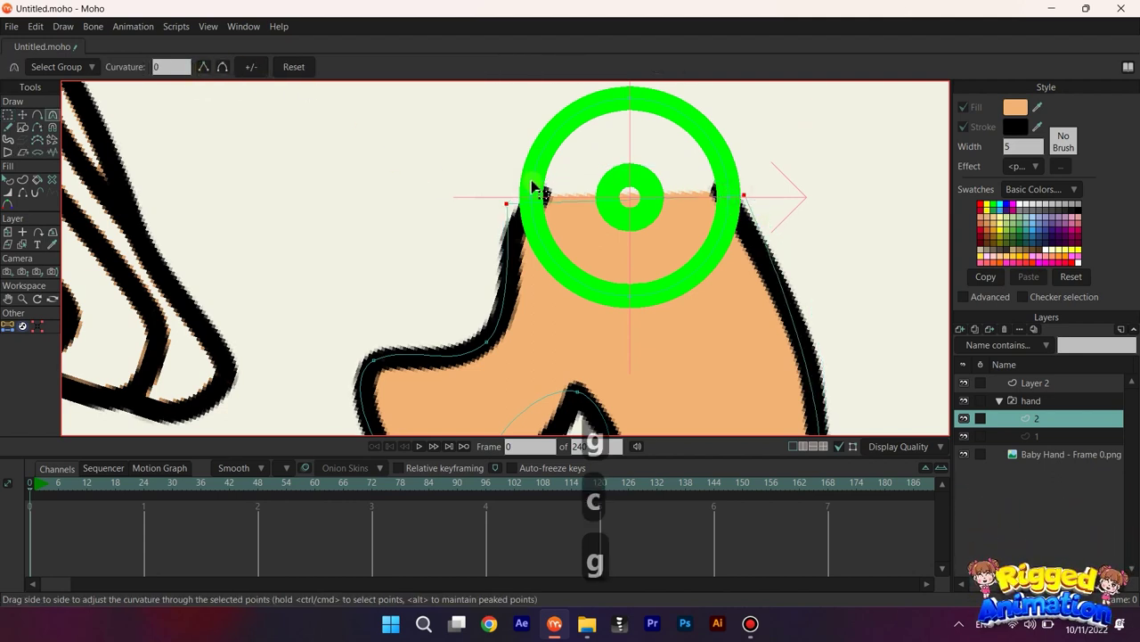
{"action": "left_click", "coordinate": [37, 326]}
{"action": "left_click", "coordinate": [143, 70]}
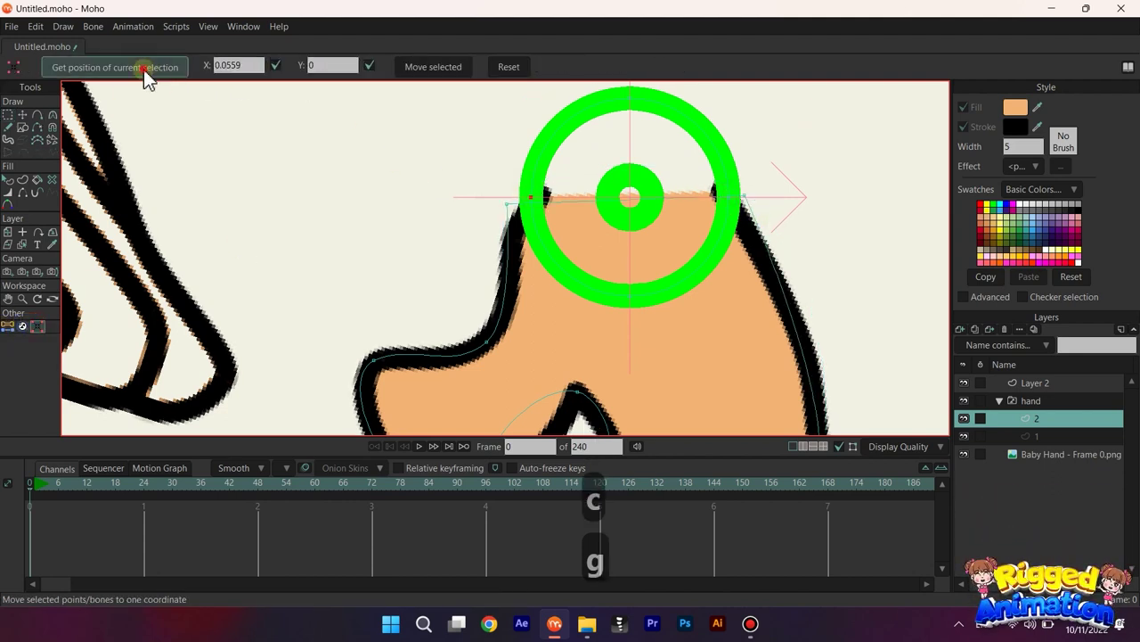
{"action": "scroll", "coordinate": [488, 198], "scroll_direction": "up", "scroll_amount": 2}
{"action": "left_click", "coordinate": [478, 192]}
{"action": "left_click", "coordinate": [434, 67]}
{"action": "scroll", "coordinate": [748, 201], "scroll_direction": "up", "scroll_amount": 1}
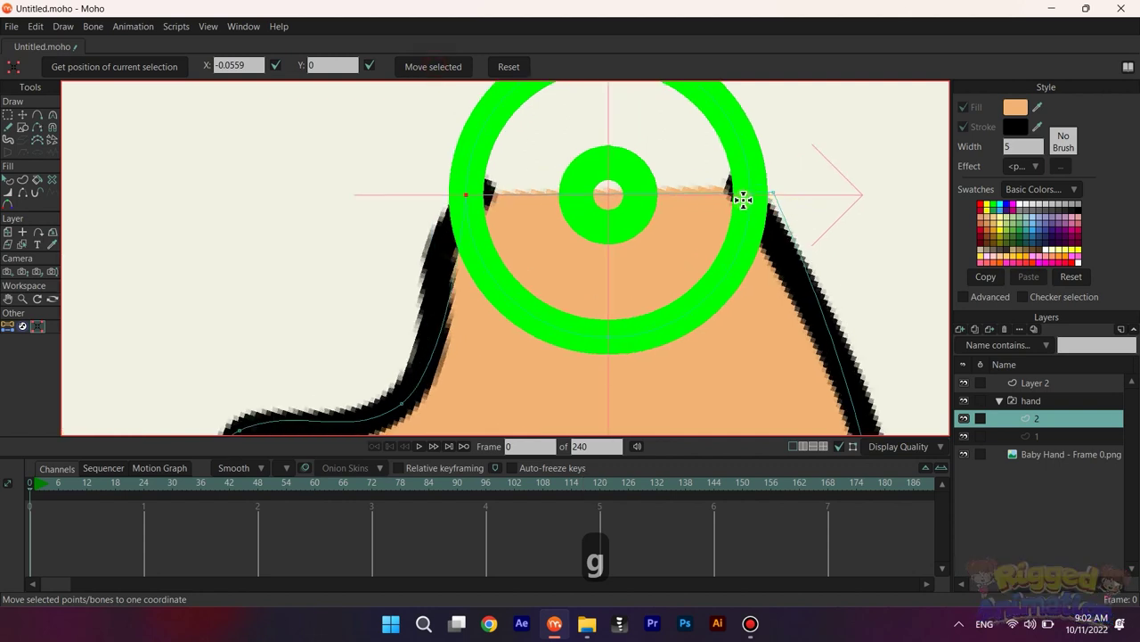
{"action": "left_click", "coordinate": [183, 79]}
{"action": "left_click", "coordinate": [434, 67]}
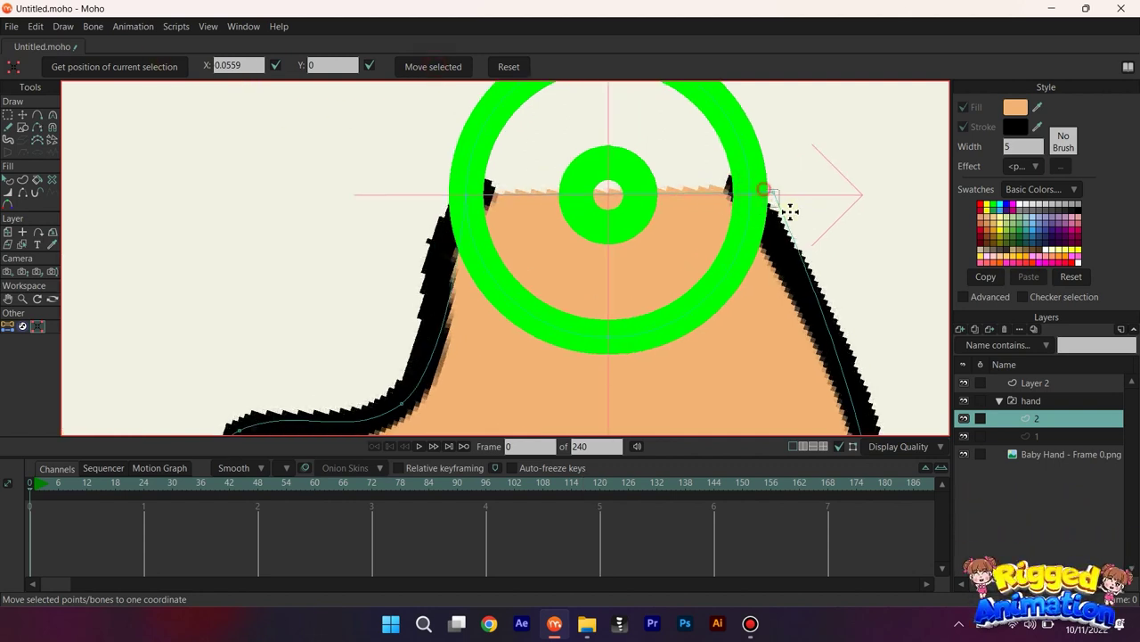
Step: Fit the second hand's outline to the reference between the wrist and the thumb by adjusting the curve point's handles
{"action": "scroll", "coordinate": [633, 173], "scroll_direction": "down", "scroll_amount": 3}
{"action": "scroll", "coordinate": [570, 223], "scroll_direction": "up", "scroll_amount": 2}
{"action": "key", "text": "t"}
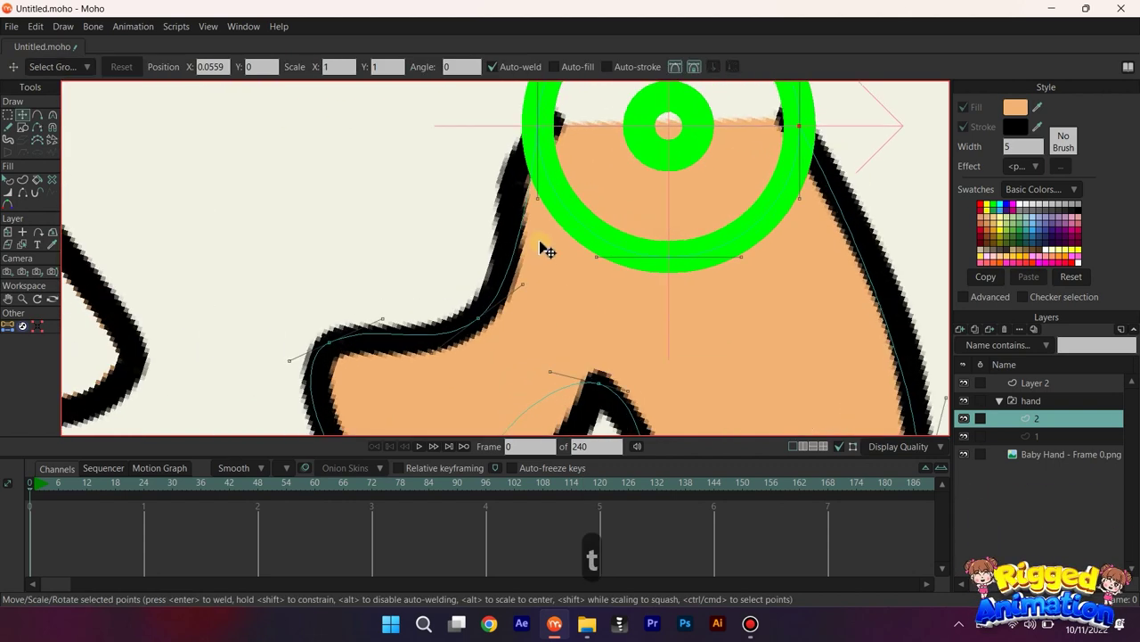
{"action": "left_click_drag", "start_coordinate": [530, 294], "coordinate": [509, 178]}
{"action": "key", "text": "f"}
{"action": "key", "text": "ctrl+z"}
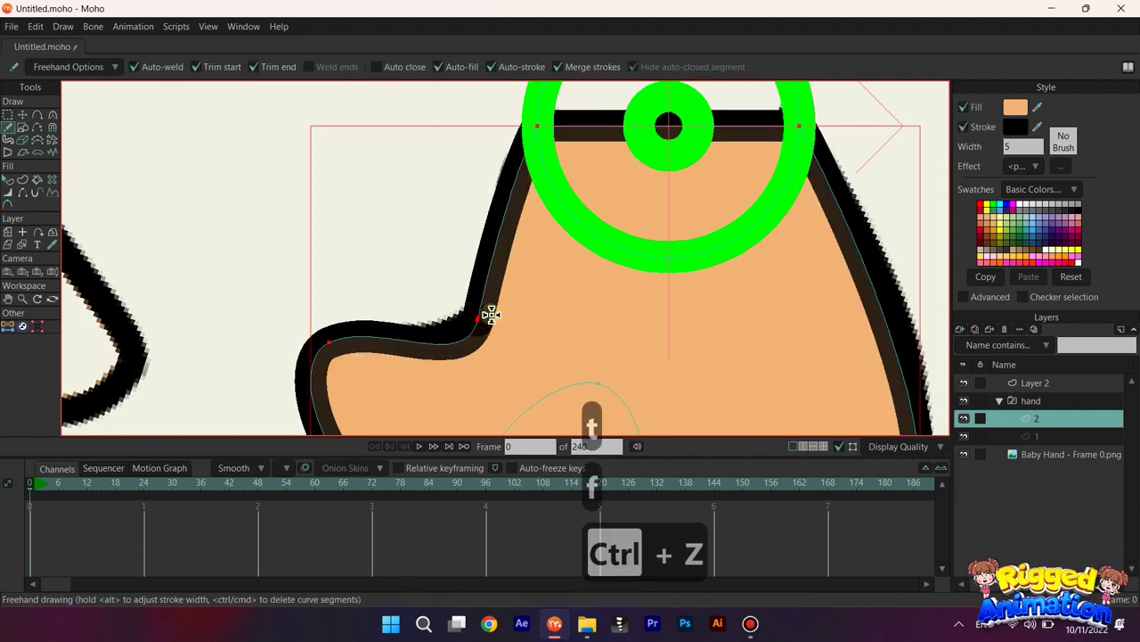
{"action": "scroll", "coordinate": [490, 314], "scroll_direction": "down", "scroll_amount": 2}
{"action": "key", "text": "t"}
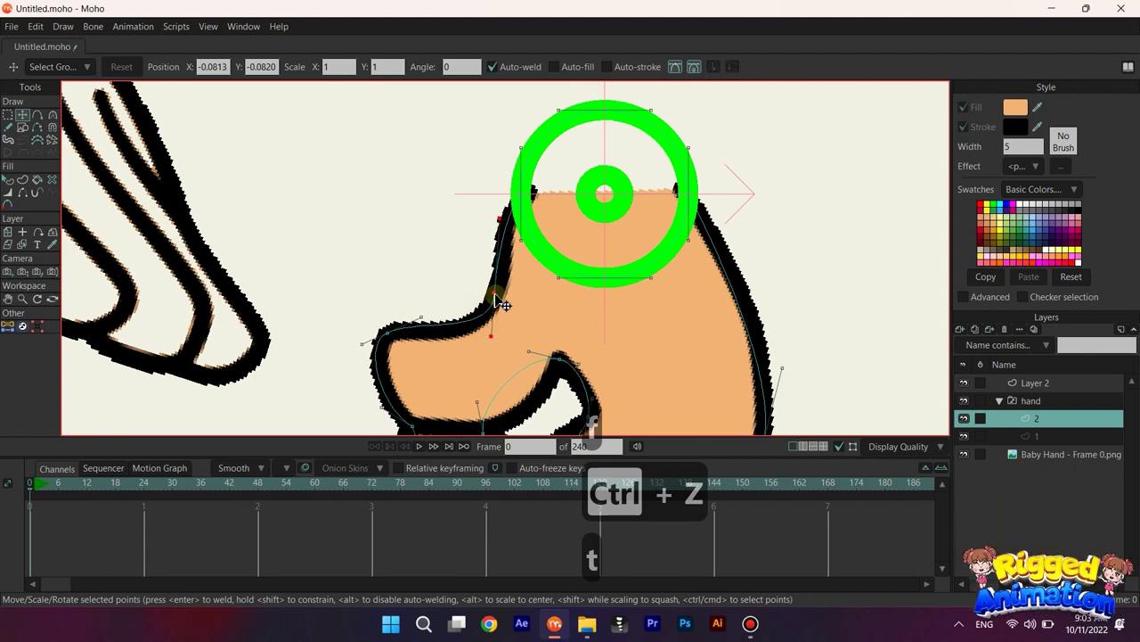
{"action": "left_click_drag", "start_coordinate": [504, 305], "coordinate": [406, 331]}
{"action": "left_click_drag", "start_coordinate": [472, 346], "coordinate": [483, 260]}
Step: Fit the second hand's outer edge and smallest knuckle to the reference by adjusting their points and handles
{"action": "scroll", "coordinate": [535, 254], "scroll_direction": "down", "scroll_amount": 3}
{"action": "left_click_drag", "start_coordinate": [689, 266], "coordinate": [691, 231]}
{"action": "left_click", "coordinate": [680, 314]}
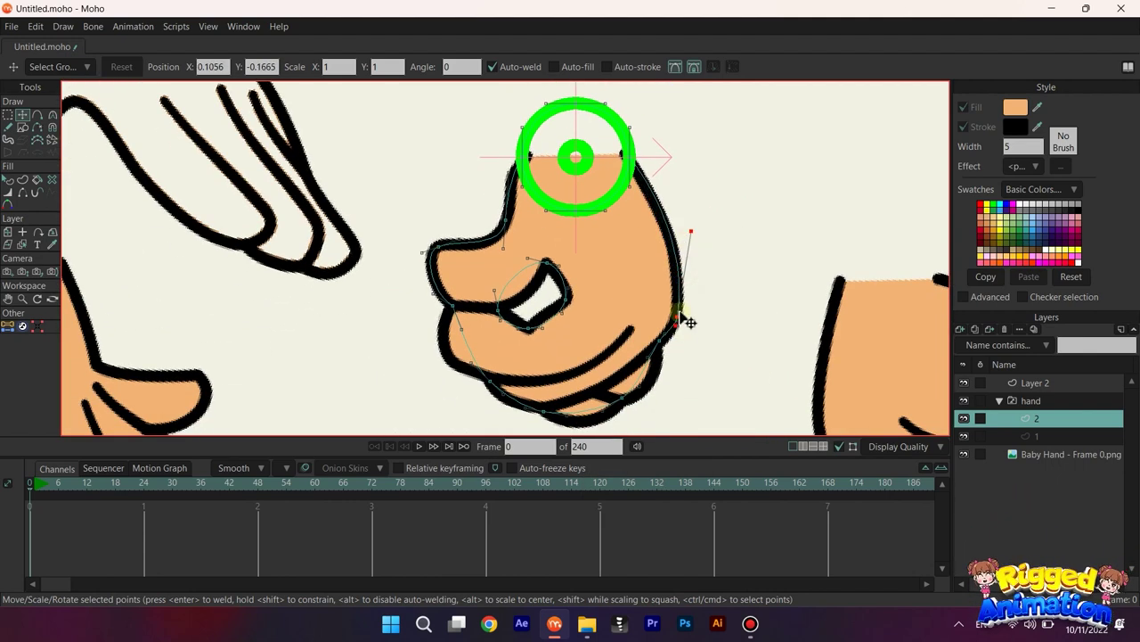
{"action": "scroll", "coordinate": [688, 321], "scroll_direction": "up", "scroll_amount": 3}
{"action": "left_click_drag", "start_coordinate": [655, 354], "coordinate": [644, 272]}
{"action": "left_click_drag", "start_coordinate": [574, 342], "coordinate": [567, 351]}
{"action": "left_click_drag", "start_coordinate": [632, 331], "coordinate": [639, 333]}
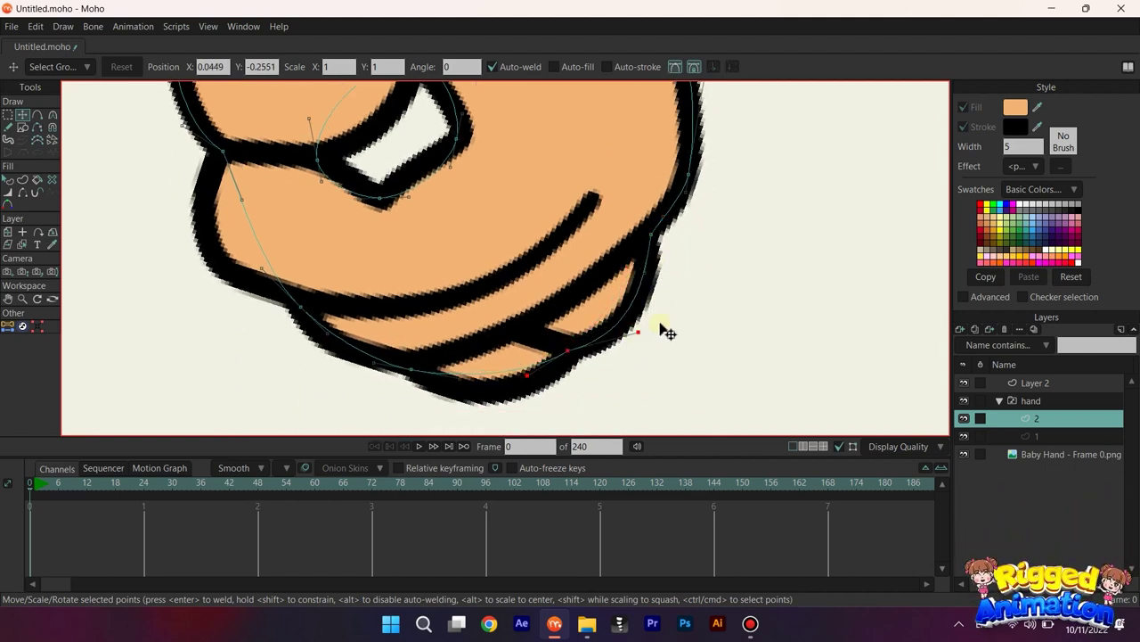
Step: Fit the lower knuckle and index finger curves of the second hand's outline to the reference
{"action": "left_click_drag", "start_coordinate": [529, 376], "coordinate": [549, 350]}
{"action": "left_click_drag", "start_coordinate": [439, 342], "coordinate": [479, 375]}
{"action": "left_click_drag", "start_coordinate": [545, 351], "coordinate": [563, 368]}
{"action": "left_click_drag", "start_coordinate": [414, 329], "coordinate": [485, 357]}
{"action": "scroll", "coordinate": [410, 313], "scroll_direction": "down", "scroll_amount": 1}
{"action": "left_click_drag", "start_coordinate": [423, 270], "coordinate": [379, 269]}
{"action": "left_click_drag", "start_coordinate": [436, 314], "coordinate": [397, 323]}
Step: Shape the opening between thumb and finger to match the reference by adjusting its corner points and handles
{"action": "scroll", "coordinate": [415, 305], "scroll_direction": "down", "scroll_amount": 3}
{"action": "scroll", "coordinate": [503, 247], "scroll_direction": "up", "scroll_amount": 5}
{"action": "left_click_drag", "start_coordinate": [471, 256], "coordinate": [489, 300]}
{"action": "left_click_drag", "start_coordinate": [488, 214], "coordinate": [535, 252]}
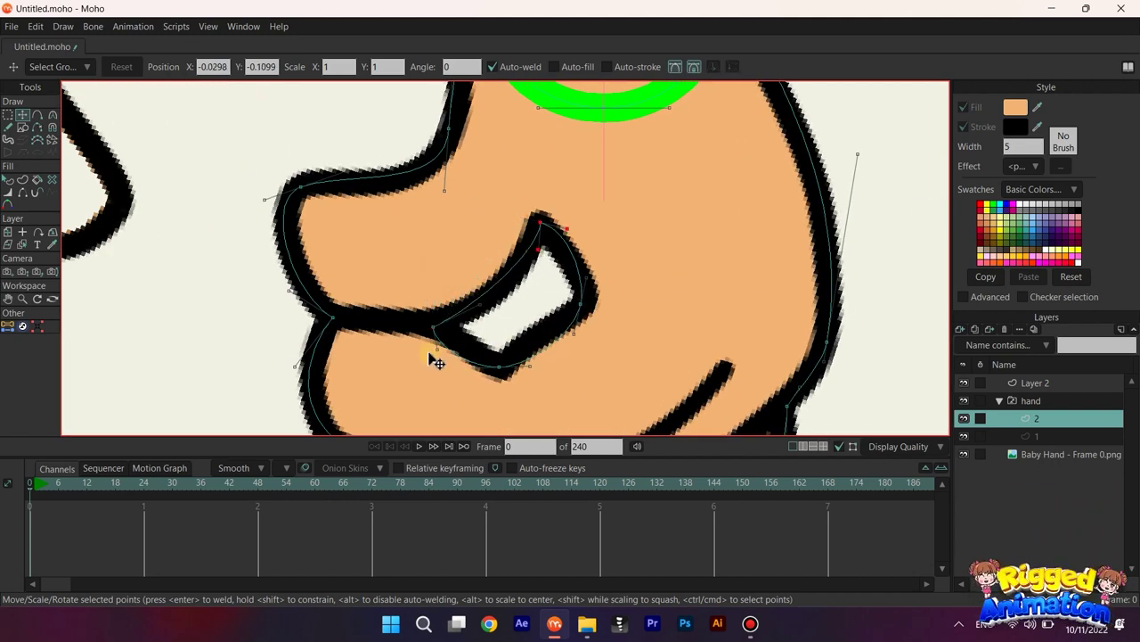
{"action": "left_click_drag", "start_coordinate": [430, 354], "coordinate": [448, 341]}
{"action": "left_click_drag", "start_coordinate": [456, 363], "coordinate": [466, 350]}
{"action": "left_click_drag", "start_coordinate": [532, 363], "coordinate": [559, 331]}
{"action": "left_click_drag", "start_coordinate": [568, 229], "coordinate": [561, 239]}
{"action": "left_click_drag", "start_coordinate": [586, 276], "coordinate": [586, 278]}
{"action": "left_click_drag", "start_coordinate": [581, 304], "coordinate": [580, 298]}
{"action": "scroll", "coordinate": [580, 298], "scroll_direction": "down", "scroll_amount": 3}
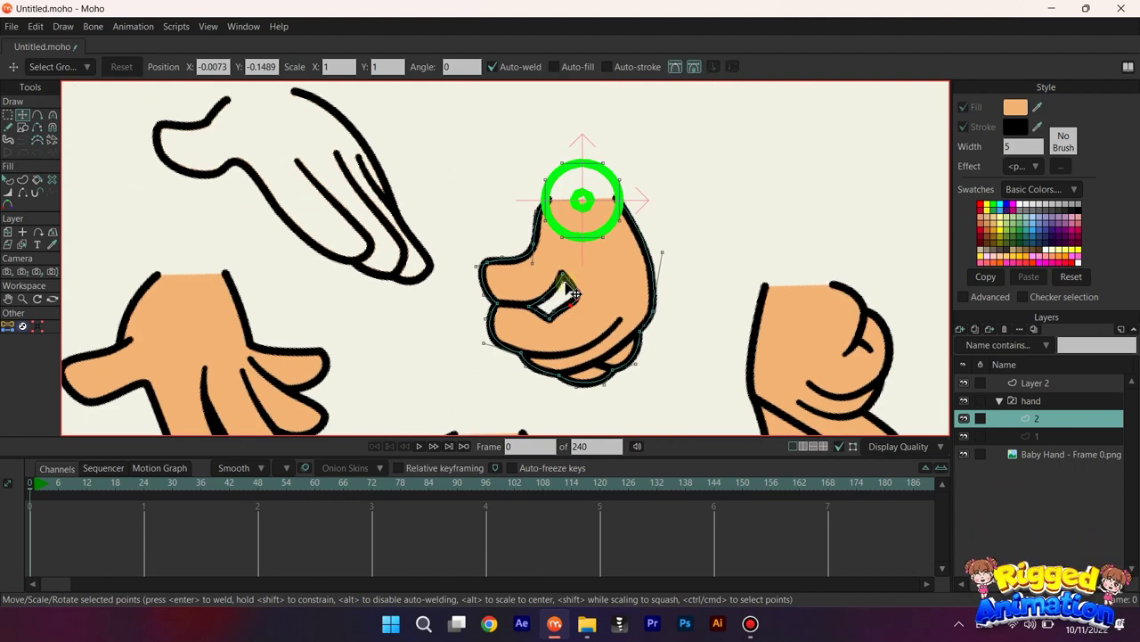
Step: Create a fill-and-stroke shape from all the second hand's points and hide the stroke on the wrist edge
{"action": "key", "text": "r"}
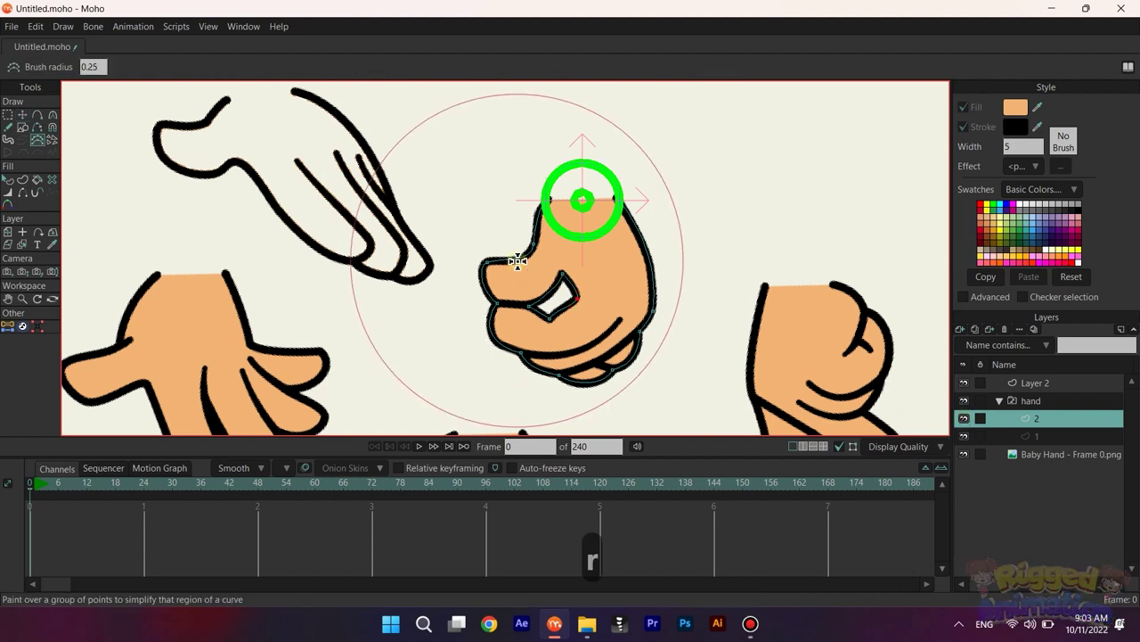
{"action": "key", "text": "t"}
{"action": "scroll", "coordinate": [535, 277], "scroll_direction": "up", "scroll_amount": 2}
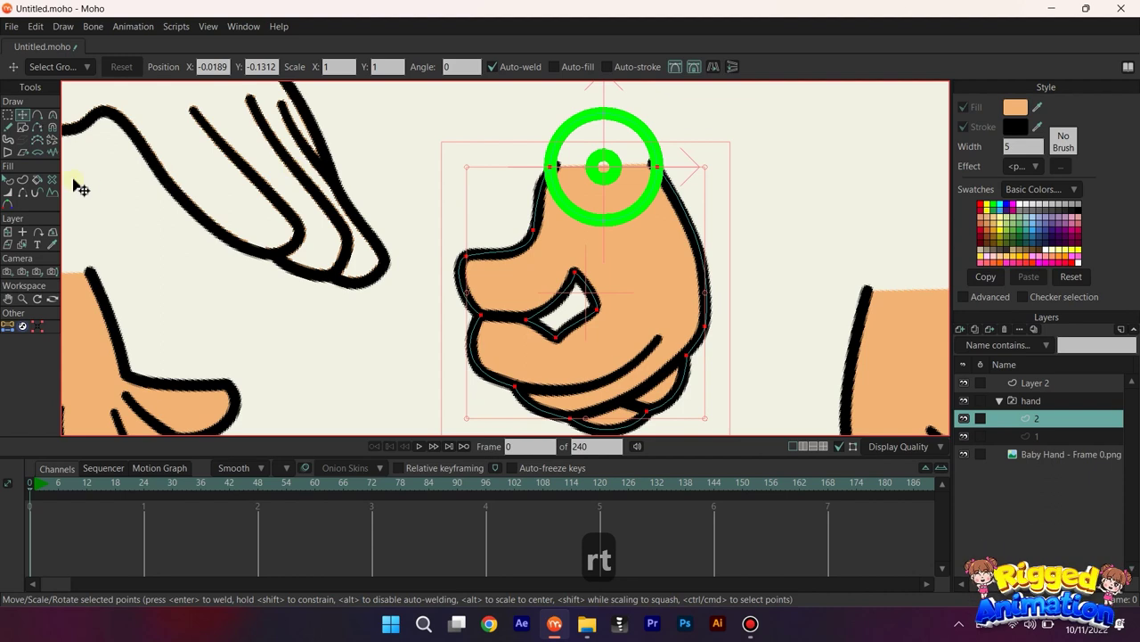
{"action": "left_click", "coordinate": [22, 180]}
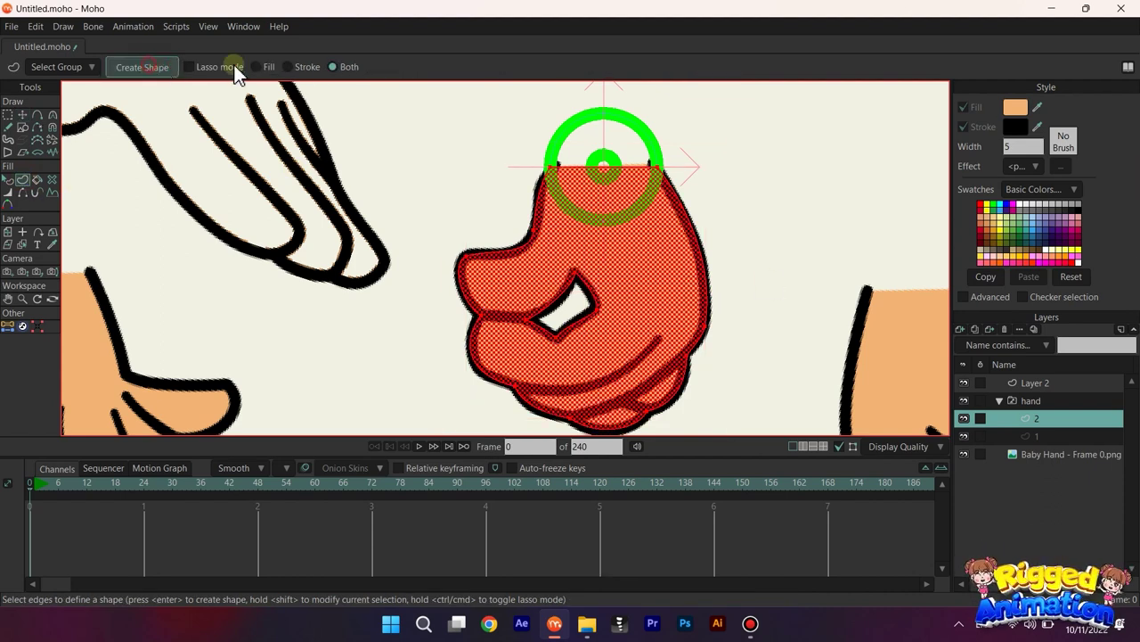
{"action": "left_click", "coordinate": [23, 192]}
{"action": "left_click", "coordinate": [622, 170]}
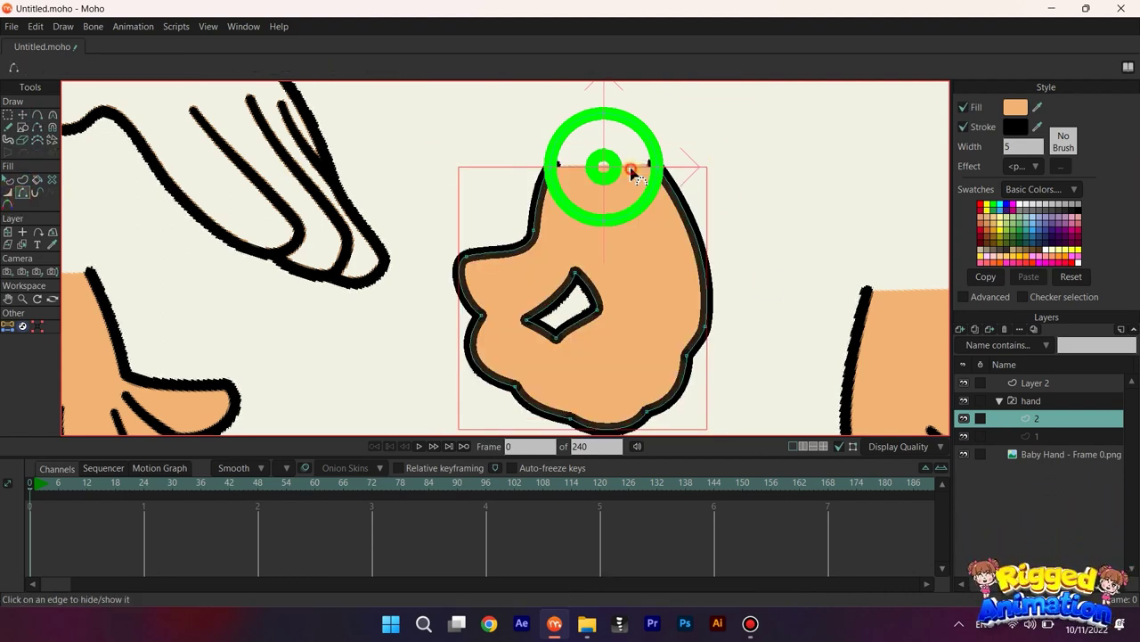
Step: Hide layer 2 and draw the thumb crease line from the outline's notch to the opening's nearest corner
{"action": "left_click", "coordinate": [964, 419]}
{"action": "scroll", "coordinate": [549, 332], "scroll_direction": "up", "scroll_amount": 4}
{"action": "key", "text": "a"}
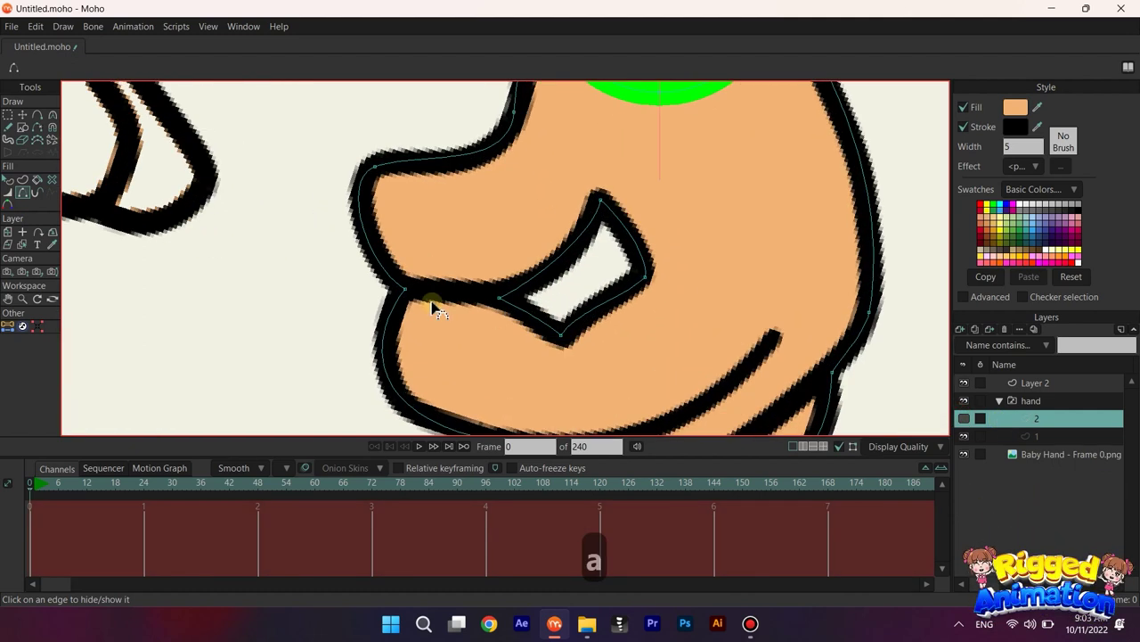
{"action": "left_click", "coordinate": [401, 286]}
{"action": "left_click", "coordinate": [496, 300]}
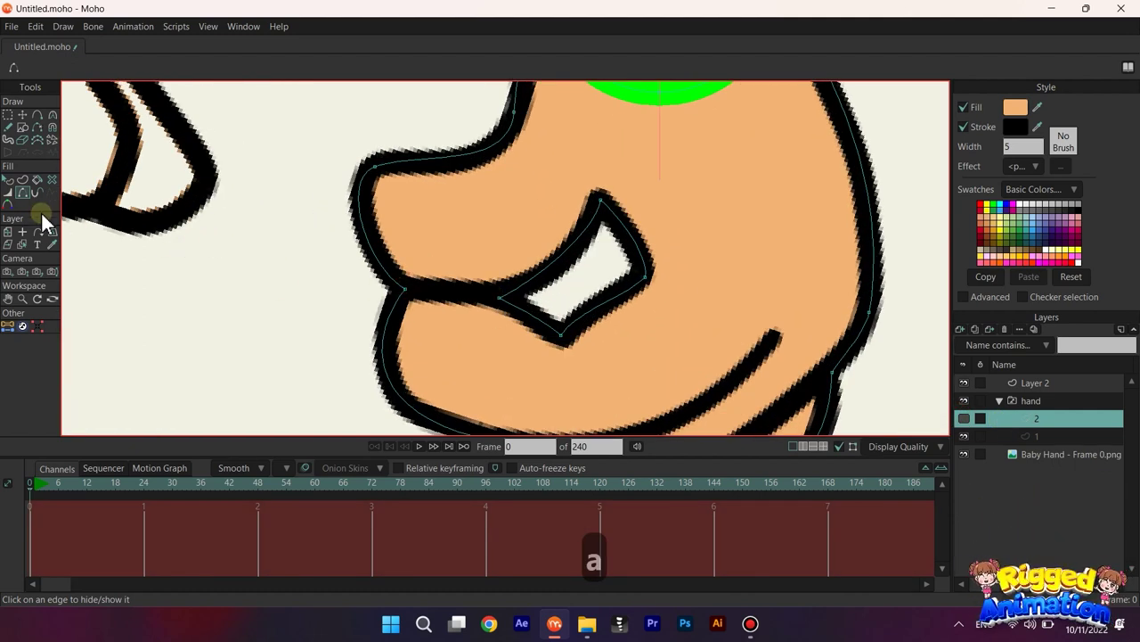
{"action": "left_click", "coordinate": [37, 114]}
{"action": "left_click_drag", "start_coordinate": [402, 294], "coordinate": [500, 298]}
Step: Draw the finger crease, the long knuckle fold and the short fold joining it to the outline with the Add Point tool
{"action": "scroll", "coordinate": [590, 302], "scroll_direction": "down", "scroll_amount": 6}
{"action": "scroll", "coordinate": [594, 343], "scroll_direction": "up", "scroll_amount": 5}
{"action": "left_click_drag", "start_coordinate": [471, 362], "coordinate": [732, 271]}
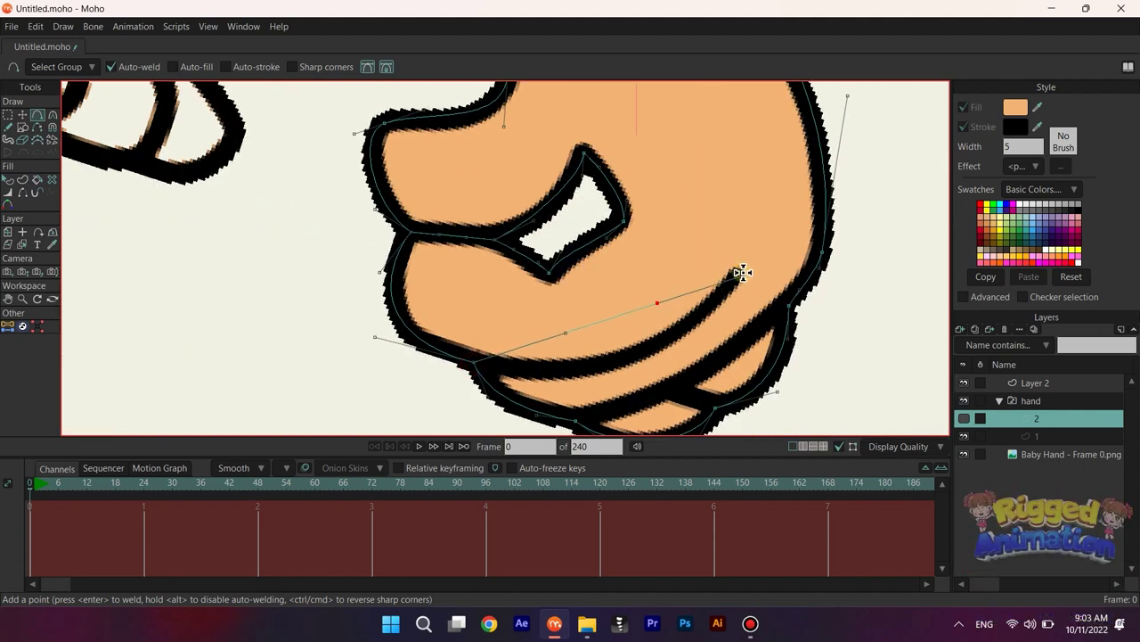
{"action": "left_click_drag", "start_coordinate": [565, 424], "coordinate": [790, 312]}
{"action": "left_click_drag", "start_coordinate": [736, 330], "coordinate": [725, 265]}
{"action": "scroll", "coordinate": [725, 267], "scroll_direction": "up", "scroll_amount": 3}
{"action": "left_click_drag", "start_coordinate": [639, 341], "coordinate": [633, 322]}
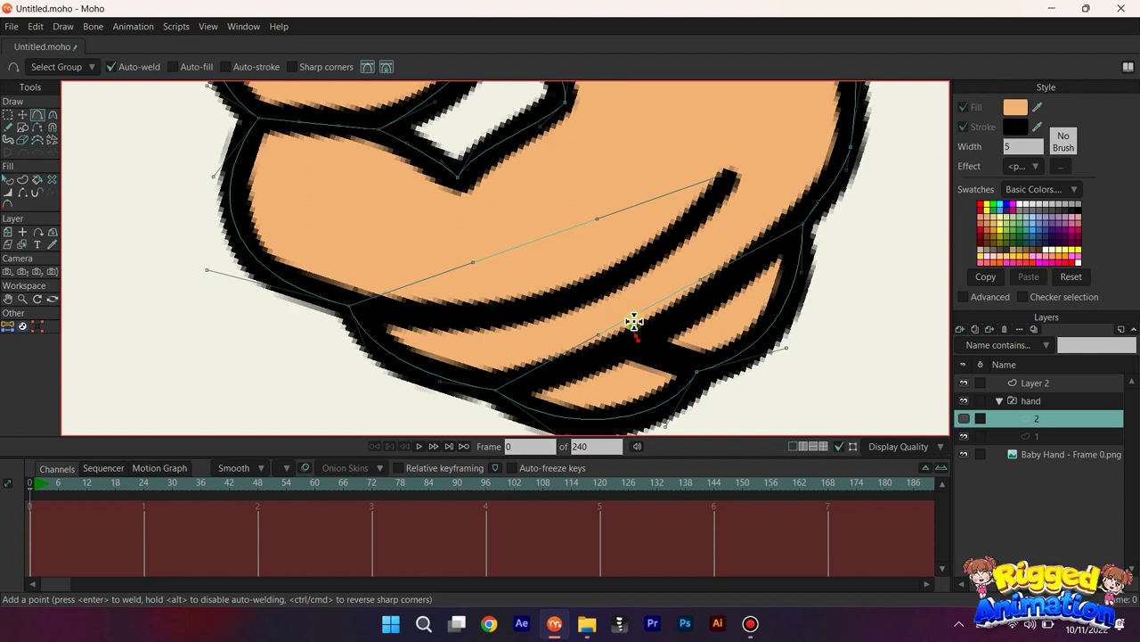
{"action": "key", "text": "ctrl+z"}
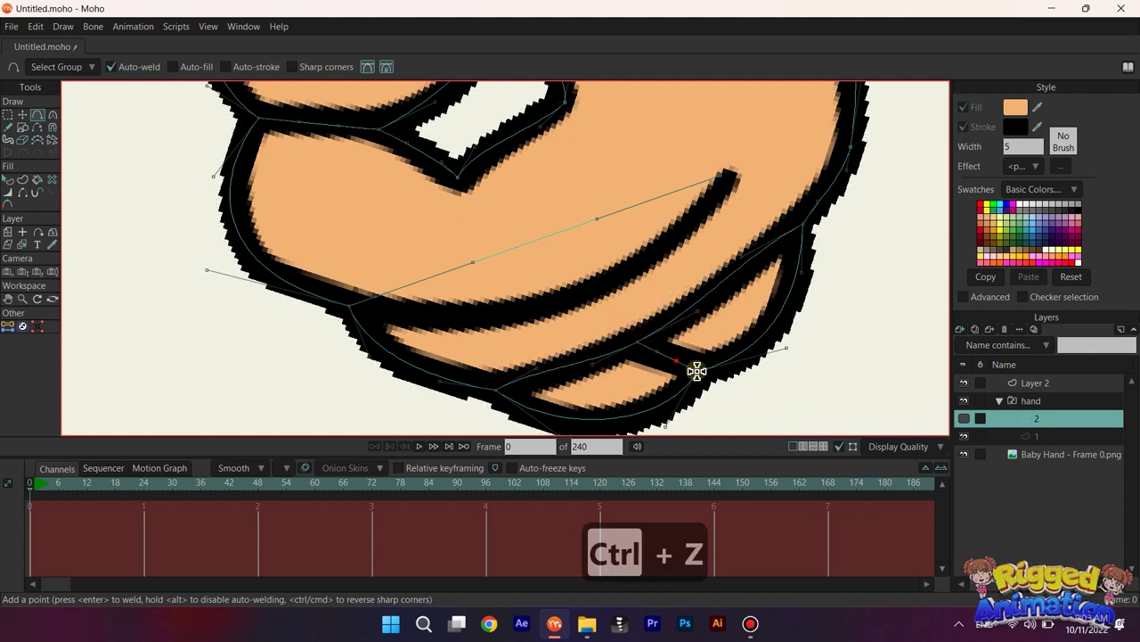
{"action": "key", "text": "ctrl+z"}
Step: Adjust the curvature and handles of the crease lines so they follow the reference's finger and knuckle folds
{"action": "key", "text": "c"}
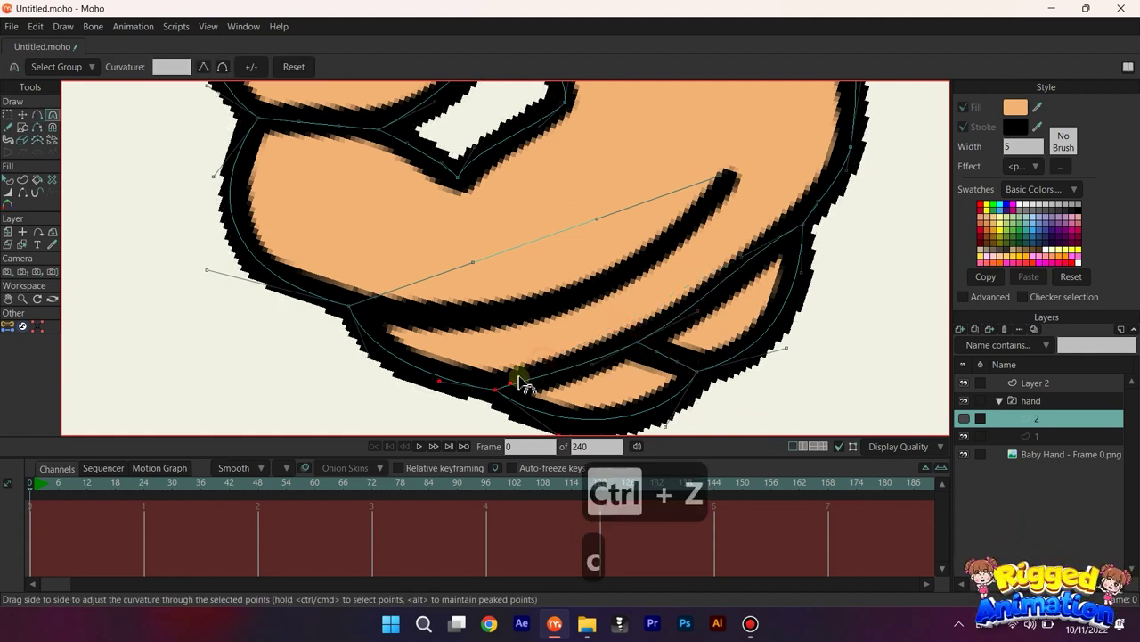
{"action": "left_click", "coordinate": [776, 242]}
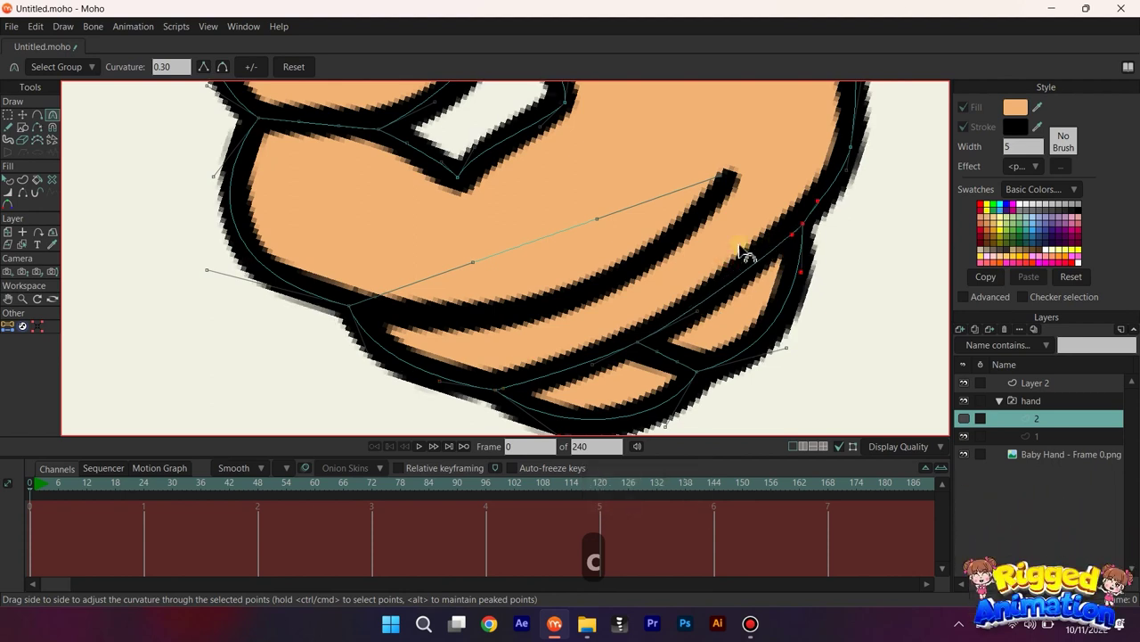
{"action": "scroll", "coordinate": [746, 253], "scroll_direction": "down", "scroll_amount": 4}
{"action": "scroll", "coordinate": [692, 331], "scroll_direction": "up", "scroll_amount": 5}
{"action": "scroll", "coordinate": [700, 313], "scroll_direction": "down", "scroll_amount": 1}
{"action": "left_click_drag", "start_coordinate": [649, 303], "coordinate": [698, 379]}
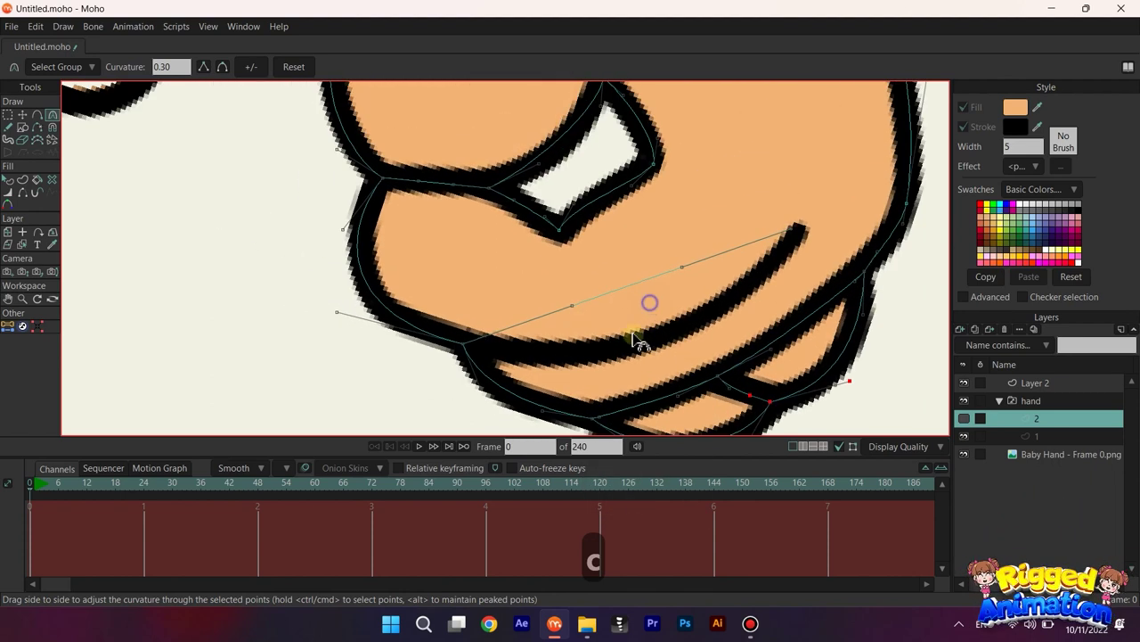
{"action": "left_click_drag", "start_coordinate": [551, 313], "coordinate": [599, 349]}
{"action": "left_click_drag", "start_coordinate": [654, 281], "coordinate": [687, 326]}
{"action": "left_click_drag", "start_coordinate": [606, 341], "coordinate": [616, 369]}
{"action": "left_click_drag", "start_coordinate": [518, 206], "coordinate": [581, 299]}
{"action": "scroll", "coordinate": [538, 290], "scroll_direction": "down", "scroll_amount": 4}
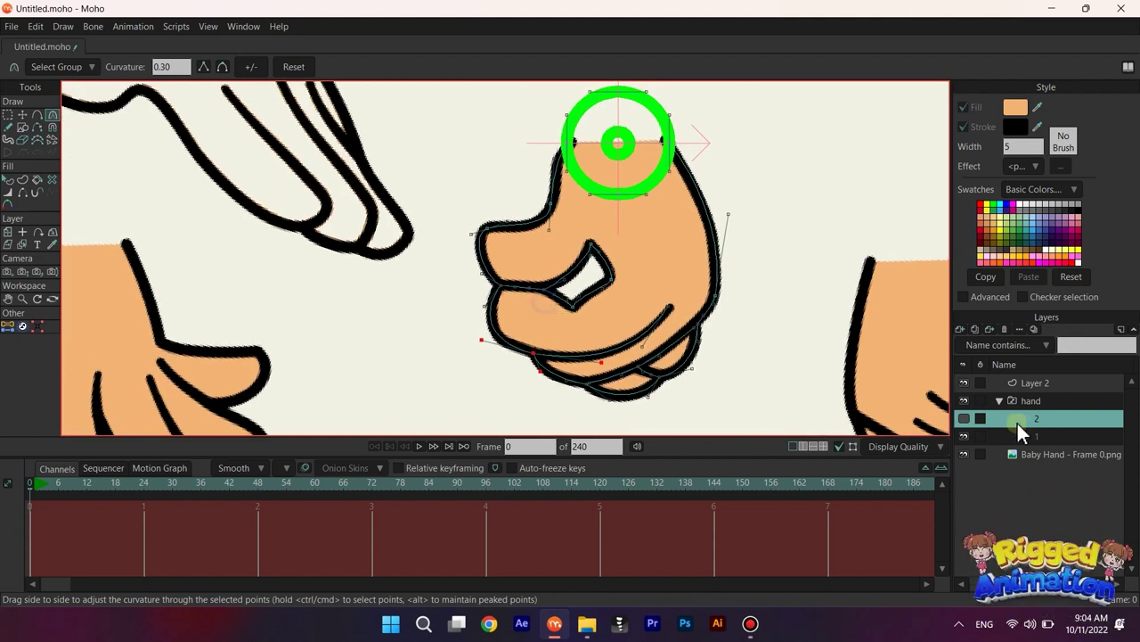
Step: Show layer 2 again and restore the stroke on the thumb tip's outline edge
{"action": "left_click", "coordinate": [962, 418]}
{"action": "scroll", "coordinate": [529, 272], "scroll_direction": "up", "scroll_amount": 1}
{"action": "left_click", "coordinate": [8, 192]}
{"action": "left_click", "coordinate": [23, 192]}
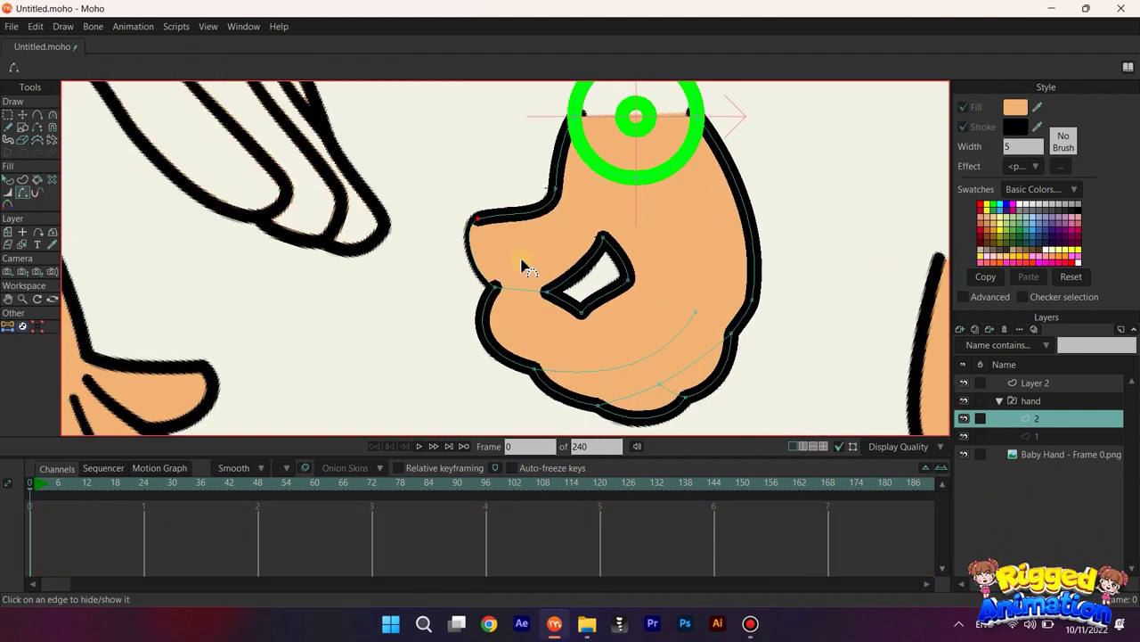
{"action": "left_click", "coordinate": [477, 261]}
Step: Select the points of the thumb, finger and knuckle creases and create a stroke-only shape from them with width 5
{"action": "key", "text": "g"}
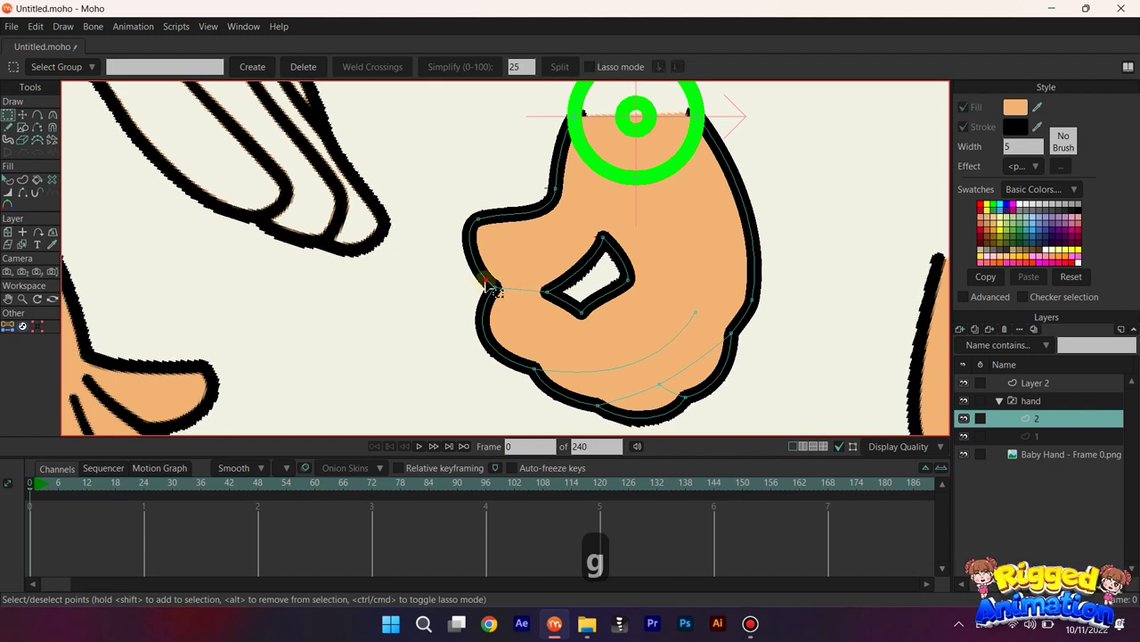
{"action": "left_click_drag", "start_coordinate": [523, 355], "coordinate": [580, 384]}
{"action": "left_click_drag", "start_coordinate": [676, 303], "coordinate": [723, 335]}
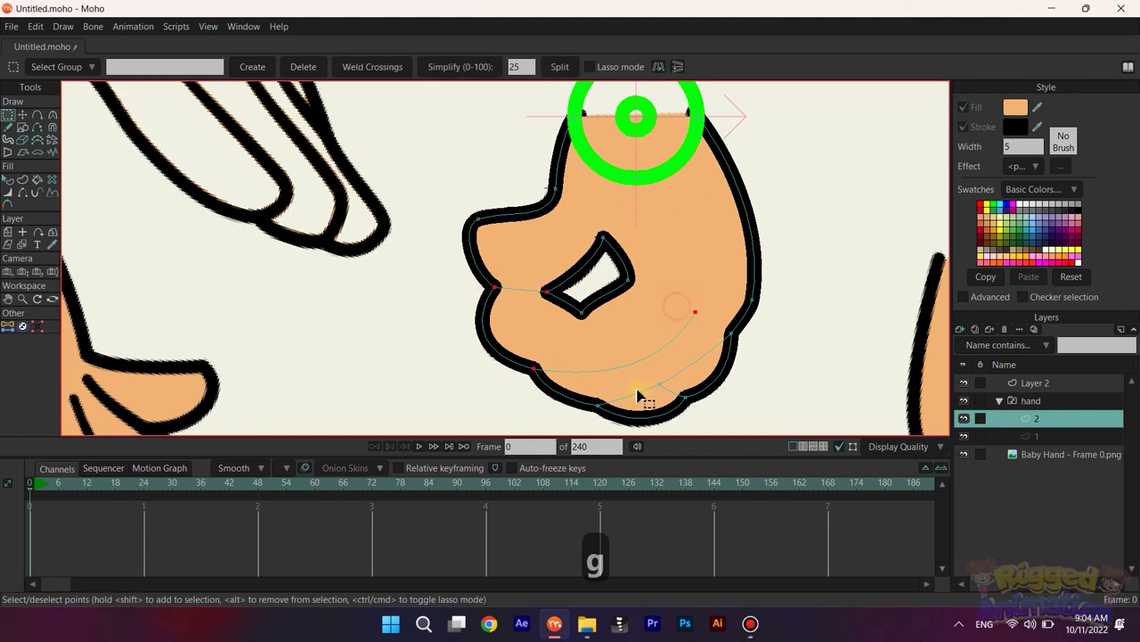
{"action": "left_click_drag", "start_coordinate": [589, 395], "coordinate": [645, 427]}
{"action": "left_click_drag", "start_coordinate": [640, 373], "coordinate": [703, 410]}
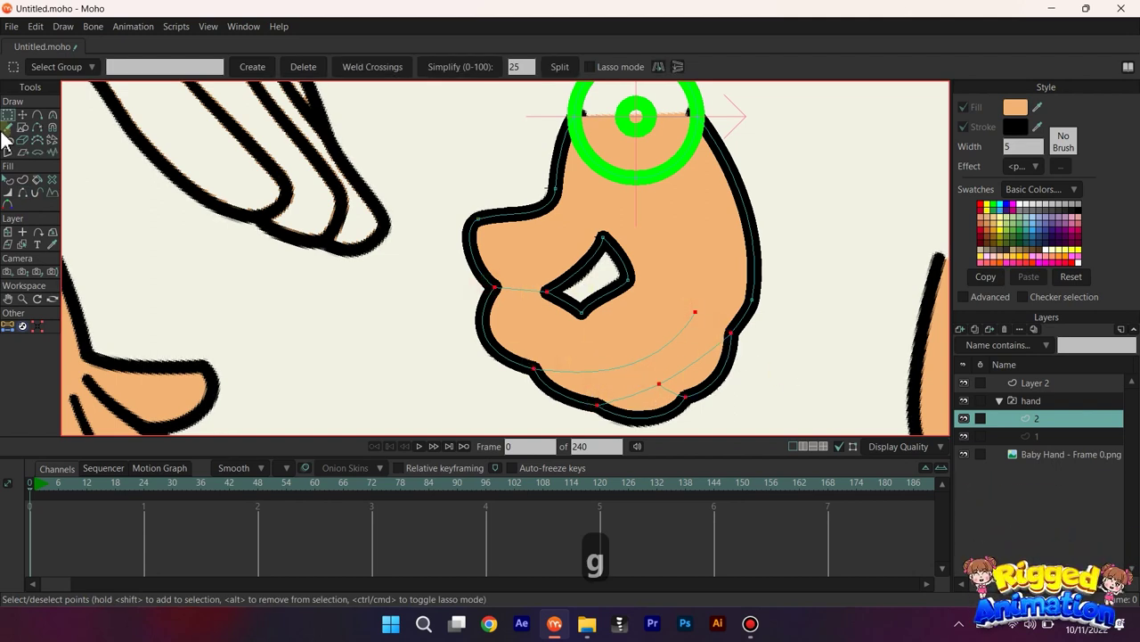
{"action": "key", "text": "q"}
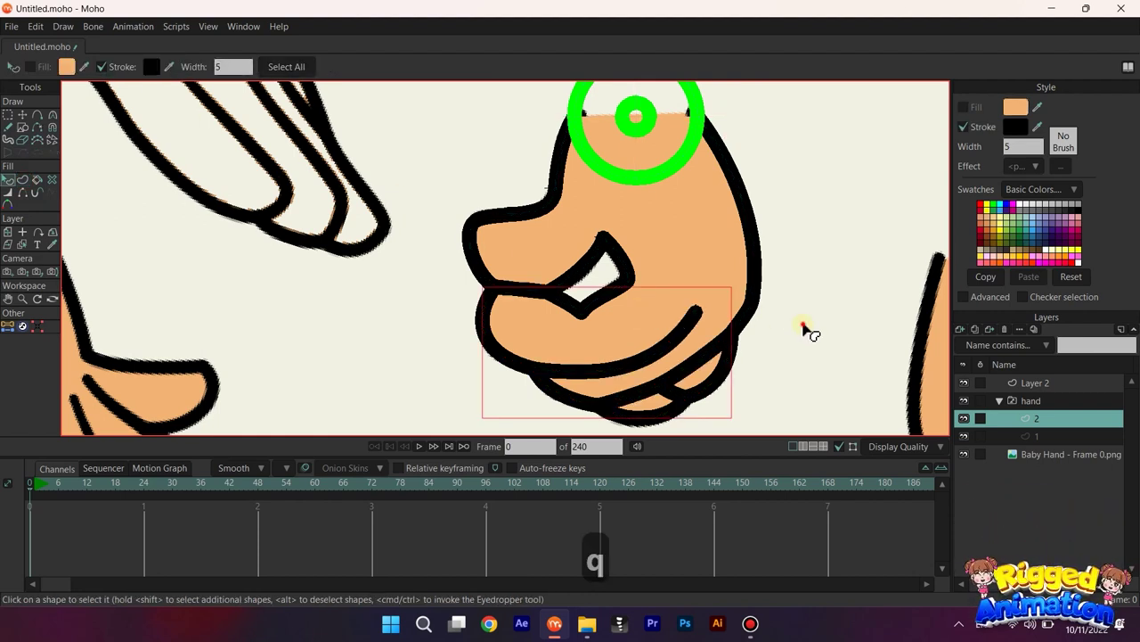
Step: Reduce the line width to 70% at the thumb crease's inner end and 48% at the finger crease's tip, and thin the knuckle fold junction
{"action": "scroll", "coordinate": [719, 327], "scroll_direction": "down", "scroll_amount": 3}
{"action": "scroll", "coordinate": [710, 318], "scroll_direction": "up", "scroll_amount": 2}
{"action": "left_click_drag", "start_coordinate": [708, 318], "coordinate": [655, 335]}
{"action": "left_click", "coordinate": [8, 192]}
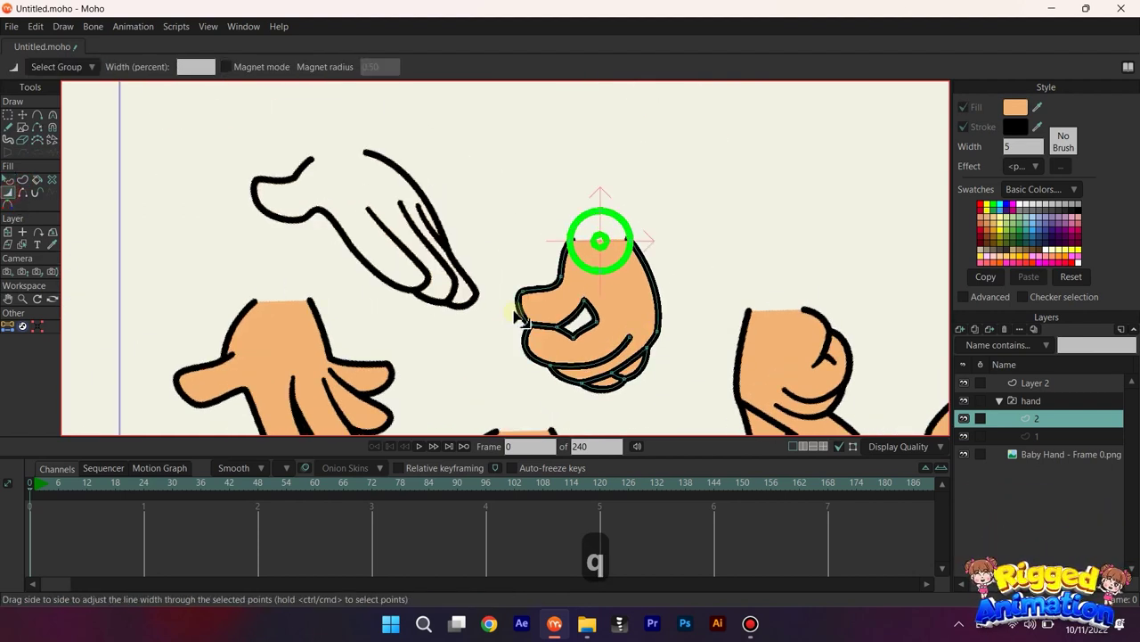
{"action": "scroll", "coordinate": [570, 312], "scroll_direction": "up", "scroll_amount": 5}
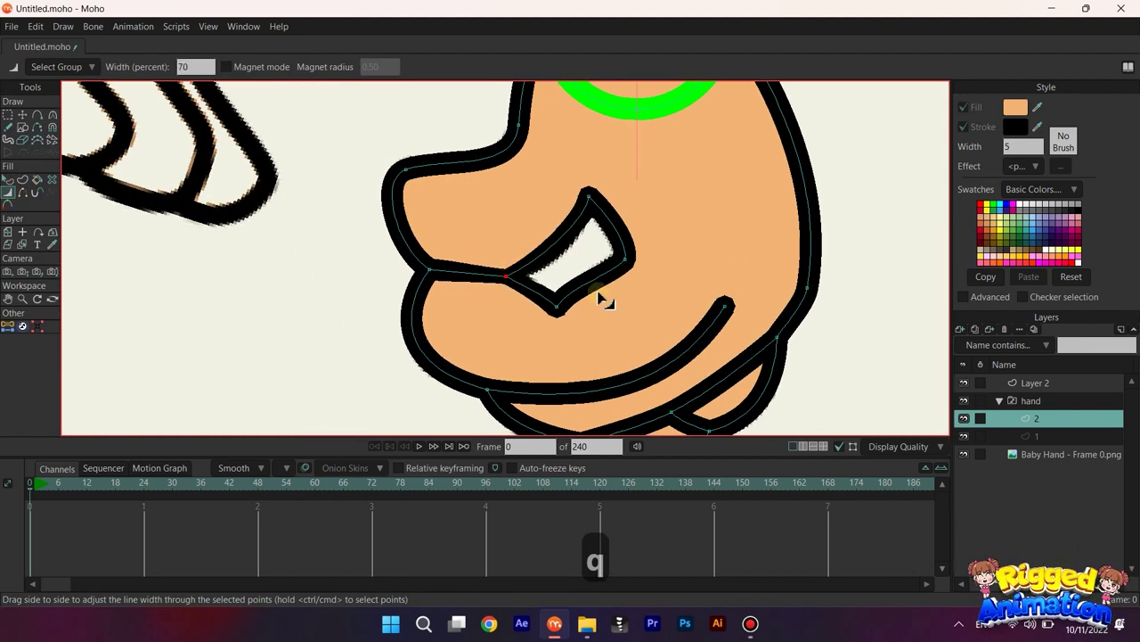
{"action": "left_click_drag", "start_coordinate": [600, 293], "coordinate": [590, 239]}
{"action": "left_click_drag", "start_coordinate": [734, 255], "coordinate": [715, 248]}
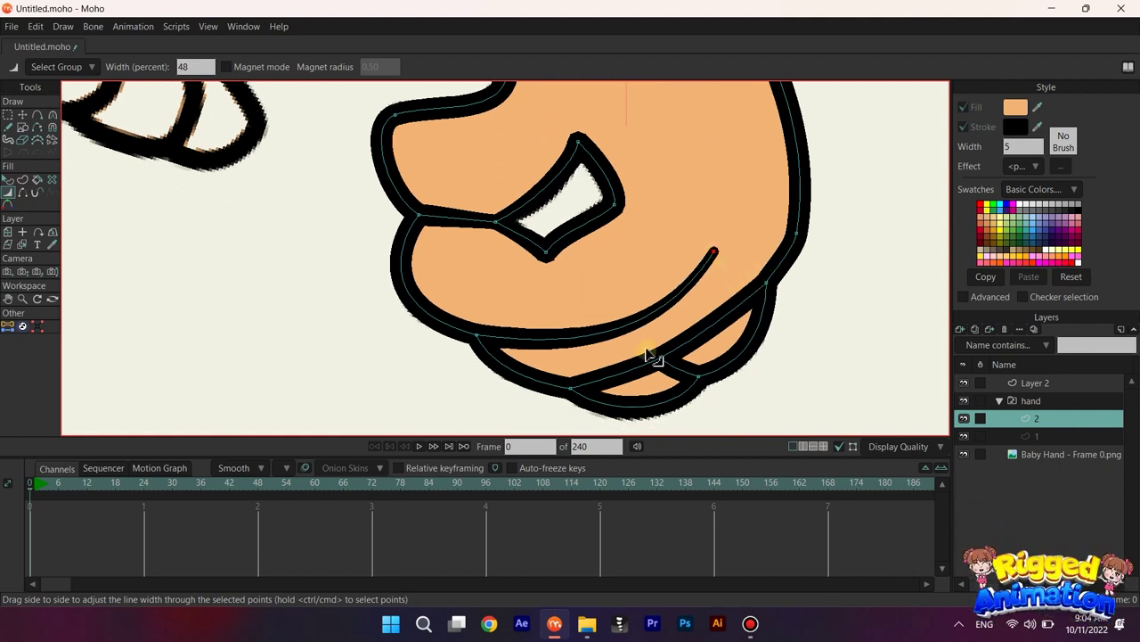
{"action": "left_click_drag", "start_coordinate": [663, 357], "coordinate": [654, 353]}
{"action": "key", "text": "q"}
{"action": "scroll", "coordinate": [681, 328], "scroll_direction": "down", "scroll_amount": 5}
{"action": "left_click_drag", "start_coordinate": [708, 316], "coordinate": [675, 335]}
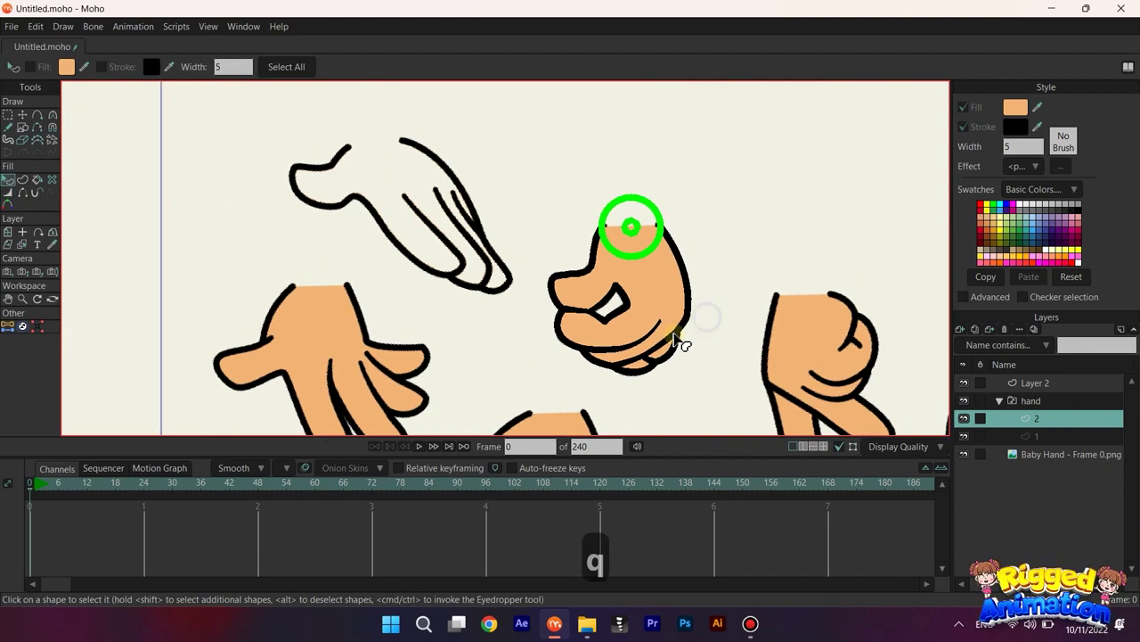
Step: Hide the hand layer and mask the second hand's skin fill out of the reference image
{"action": "left_click", "coordinate": [963, 403]}
{"action": "left_click", "coordinate": [1013, 448]}
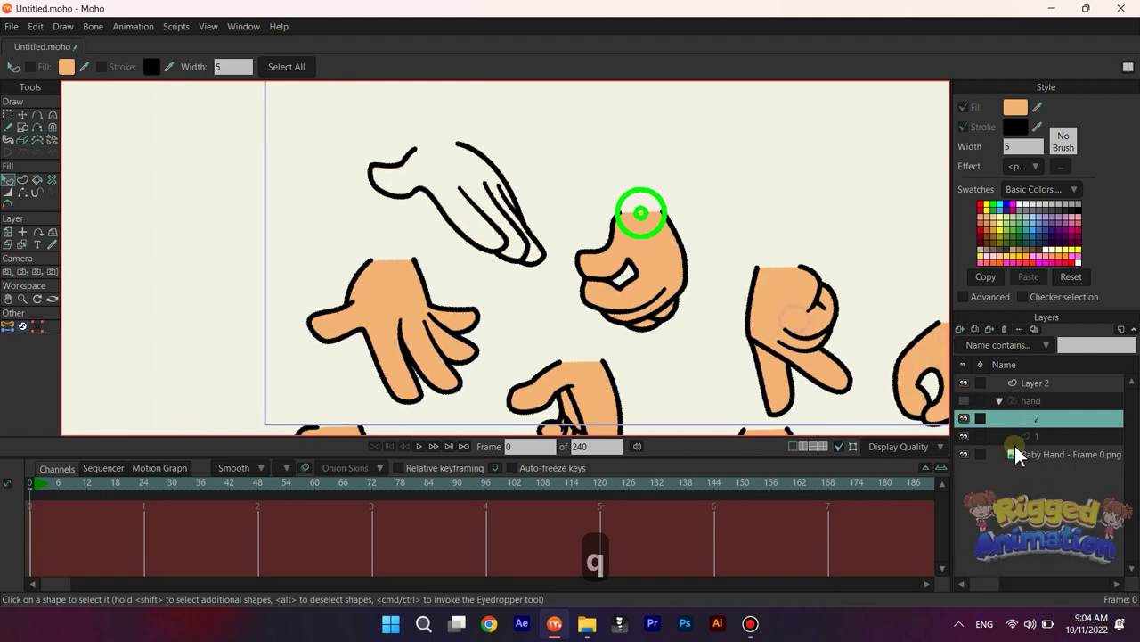
{"action": "left_click", "coordinate": [23, 115]}
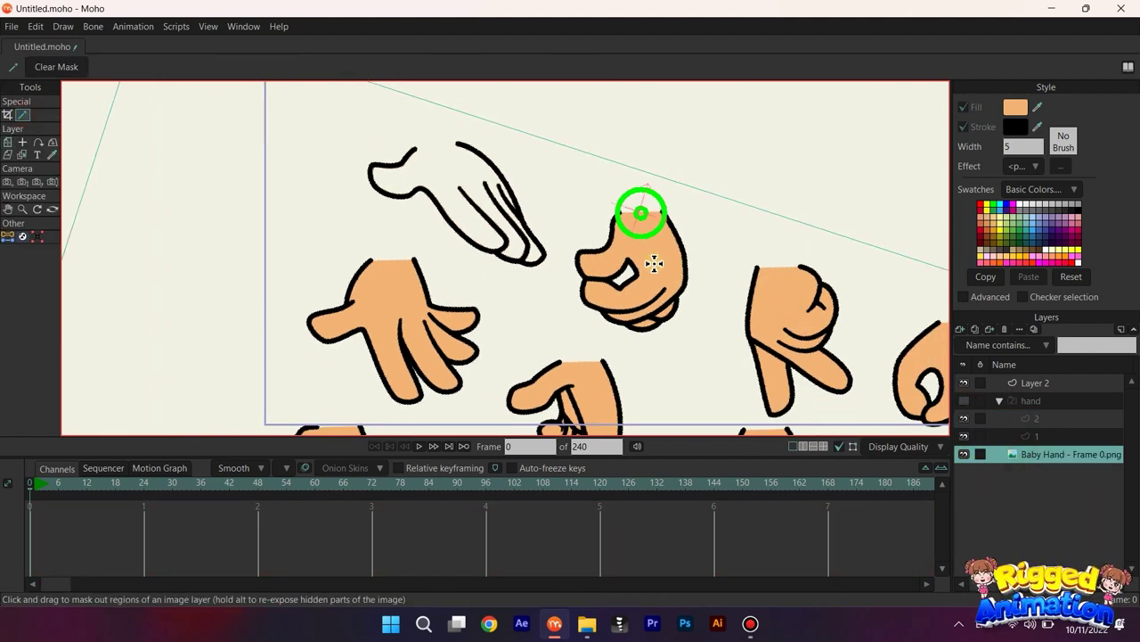
{"action": "left_click", "coordinate": [654, 263]}
{"action": "scroll", "coordinate": [675, 262], "scroll_direction": "down", "scroll_amount": 5}
{"action": "scroll", "coordinate": [717, 290], "scroll_direction": "up", "scroll_amount": 4}
Step: Set the reference image's origin at the third hand's wrist and move the image until that wrist is centred on the guide circle
{"action": "key", "text": "o"}
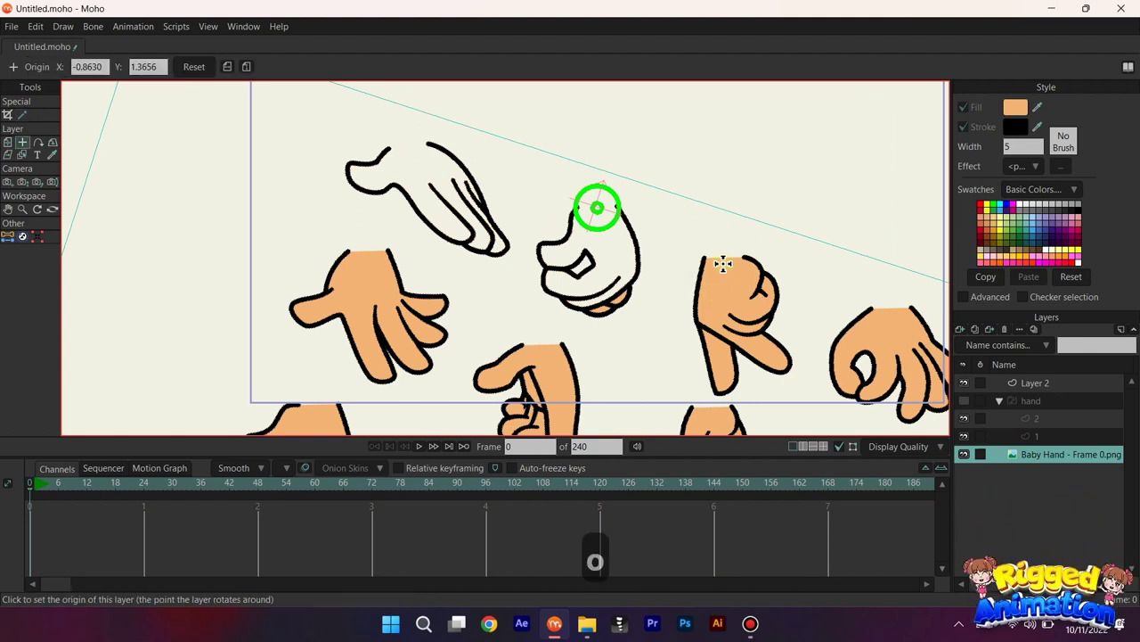
{"action": "key", "text": "m"}
{"action": "left_click_drag", "start_coordinate": [736, 294], "coordinate": [600, 215]}
{"action": "scroll", "coordinate": [601, 216], "scroll_direction": "up", "scroll_amount": 4}
{"action": "scroll", "coordinate": [601, 217], "scroll_direction": "down", "scroll_amount": 3}
Step: Add a new vector layer above layer 2 inside the hand layer and name it 3
{"action": "left_click", "coordinate": [1048, 417]}
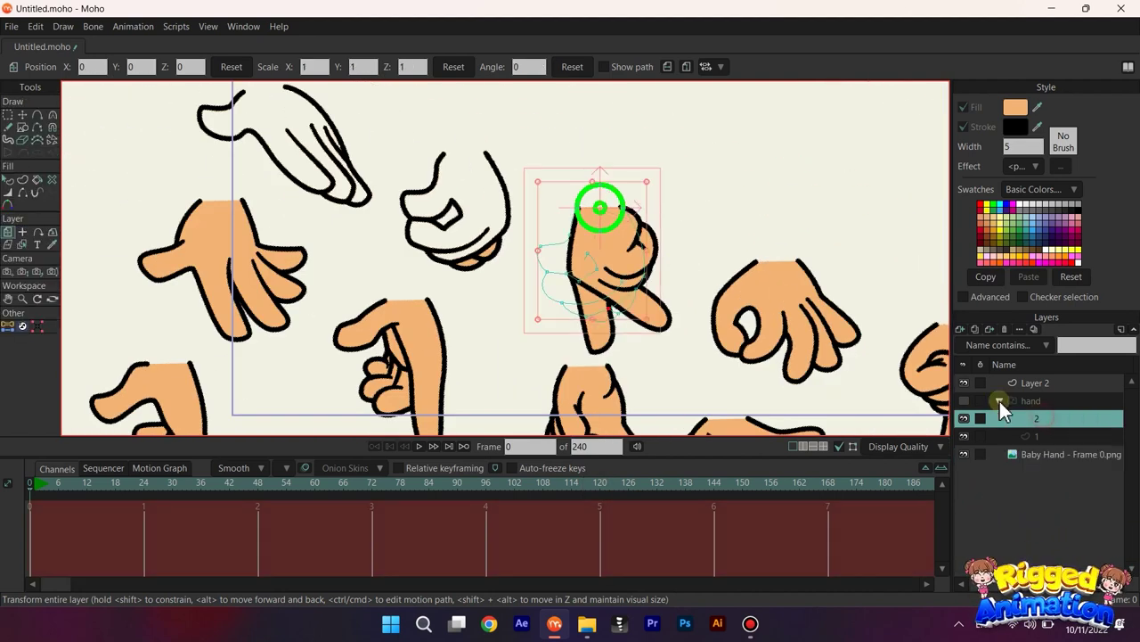
{"action": "left_click", "coordinate": [959, 328]}
{"action": "left_click", "coordinate": [975, 343]}
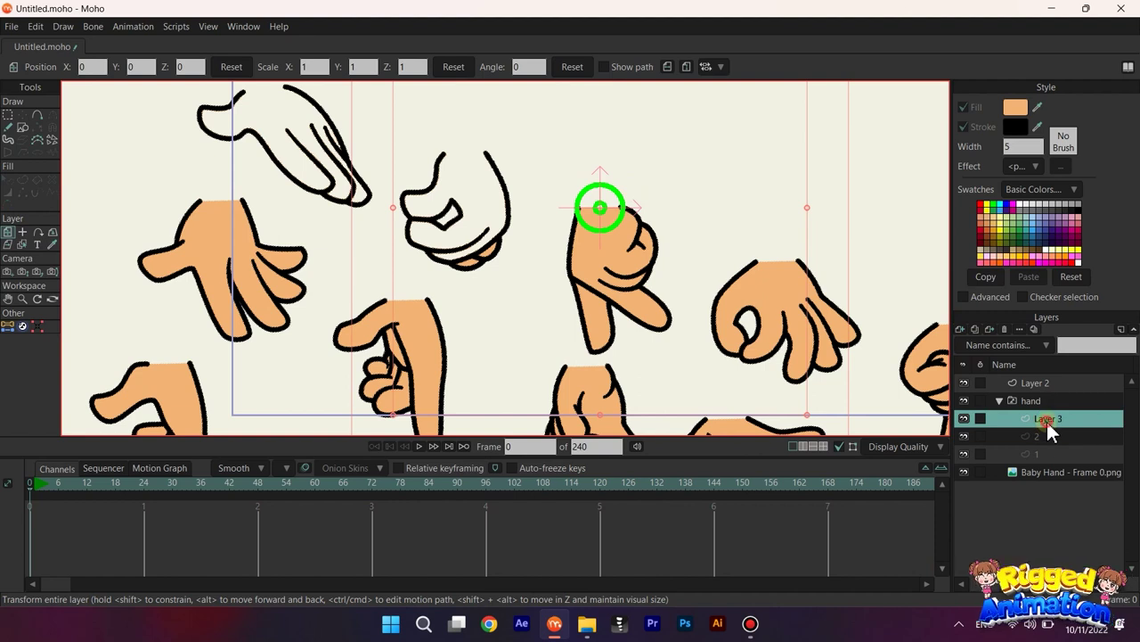
{"action": "double_click", "coordinate": [1047, 422]}
{"action": "type", "text": "3"}
{"action": "key", "text": "Return"}
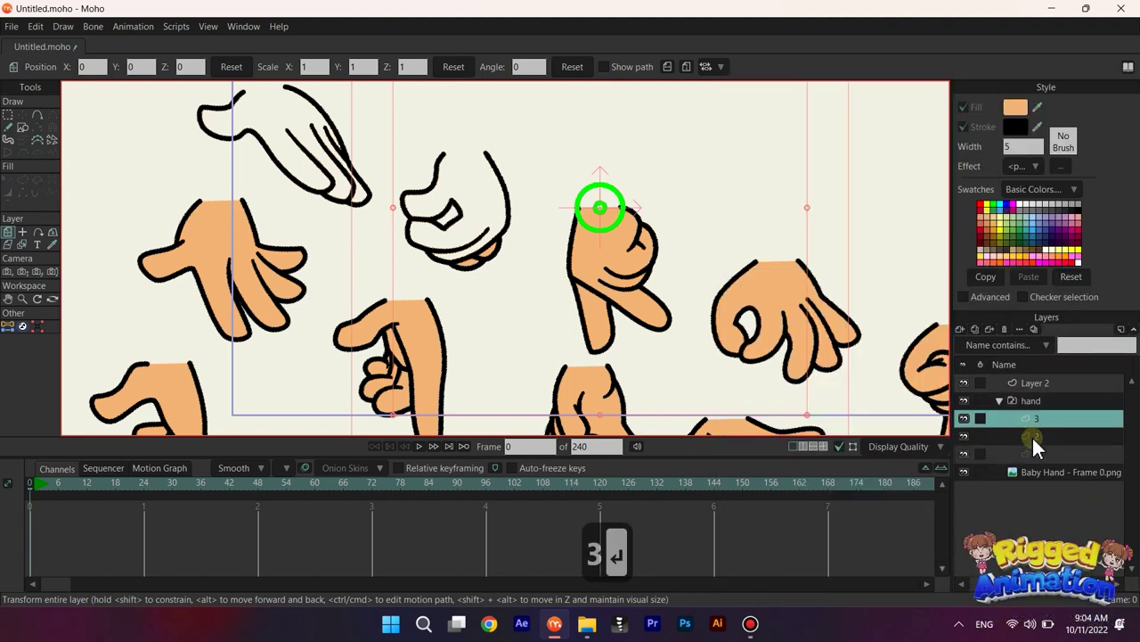
Step: Copy the wrist guide circle's points from layer 2 and paste them into layer 3
{"action": "left_click", "coordinate": [1031, 435]}
{"action": "scroll", "coordinate": [628, 283], "scroll_direction": "up", "scroll_amount": 4}
{"action": "scroll", "coordinate": [630, 252], "scroll_direction": "up", "scroll_amount": 3}
{"action": "key", "text": "t"}
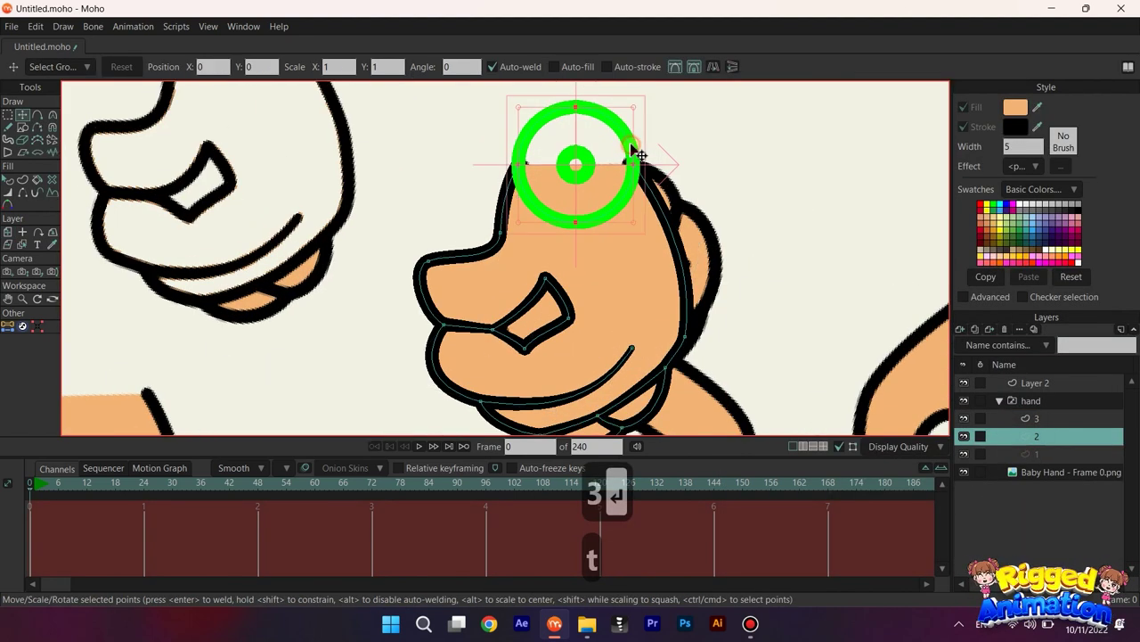
{"action": "key", "text": "ctrl+c"}
{"action": "left_click", "coordinate": [1025, 417]}
{"action": "key", "text": "ctrl+v"}
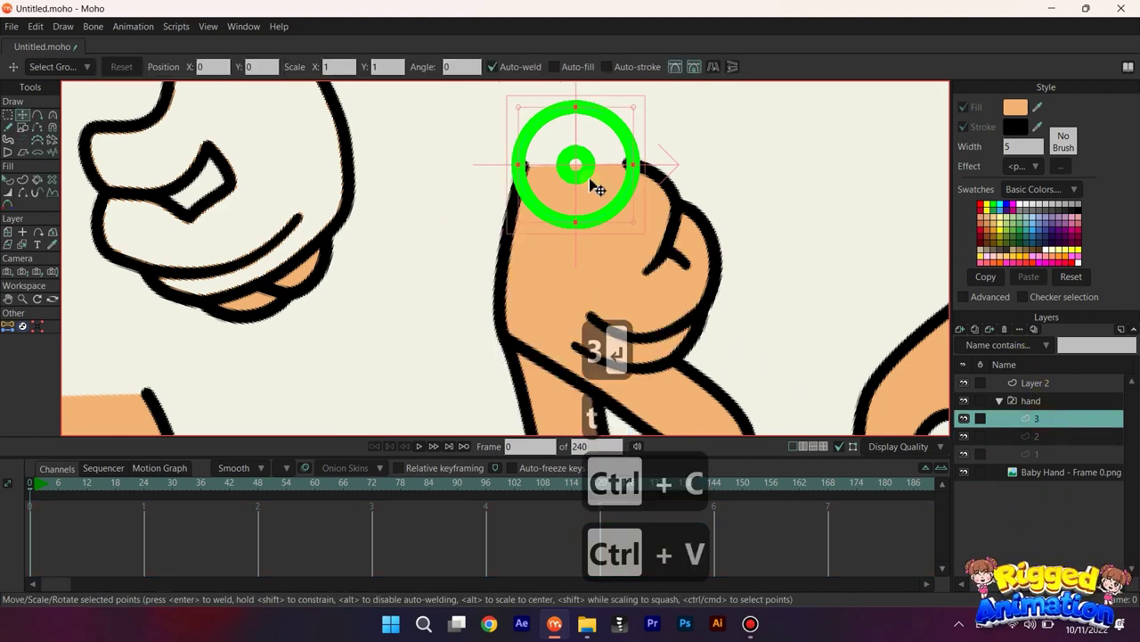
Step: Draw a closed outline around the third hand with Add Point, running across the wrist, round the knuckle and both extended fingers, back to the wrist
{"action": "scroll", "coordinate": [539, 176], "scroll_direction": "up", "scroll_amount": 2}
{"action": "key", "text": "a"}
{"action": "left_click_drag", "start_coordinate": [521, 168], "coordinate": [737, 154]}
{"action": "scroll", "coordinate": [741, 222], "scroll_direction": "down", "scroll_amount": 2}
{"action": "left_click_drag", "start_coordinate": [738, 153], "coordinate": [759, 252]}
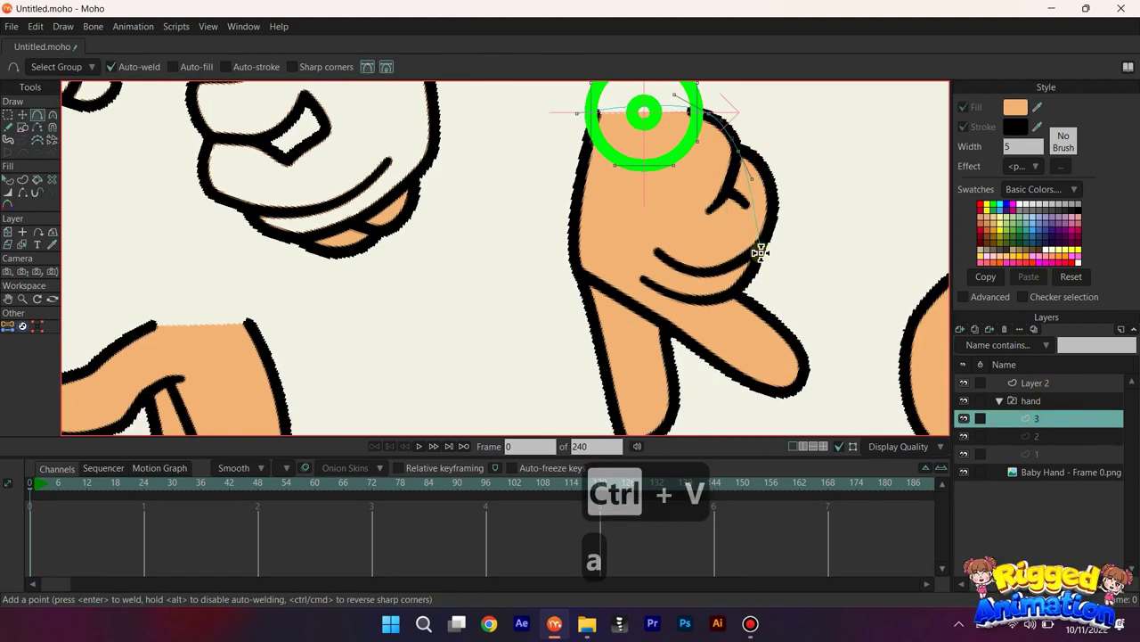
{"action": "left_click_drag", "start_coordinate": [735, 290], "coordinate": [800, 383]}
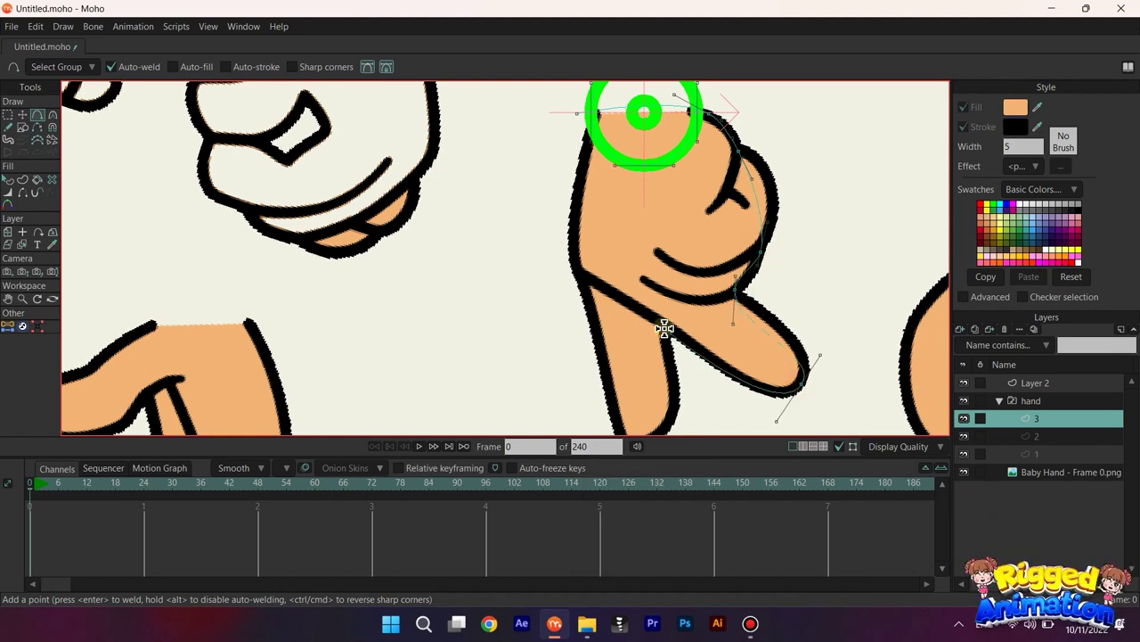
{"action": "left_click", "coordinate": [665, 329]}
{"action": "left_click_drag", "start_coordinate": [665, 328], "coordinate": [675, 247]}
{"action": "left_click", "coordinate": [682, 325]}
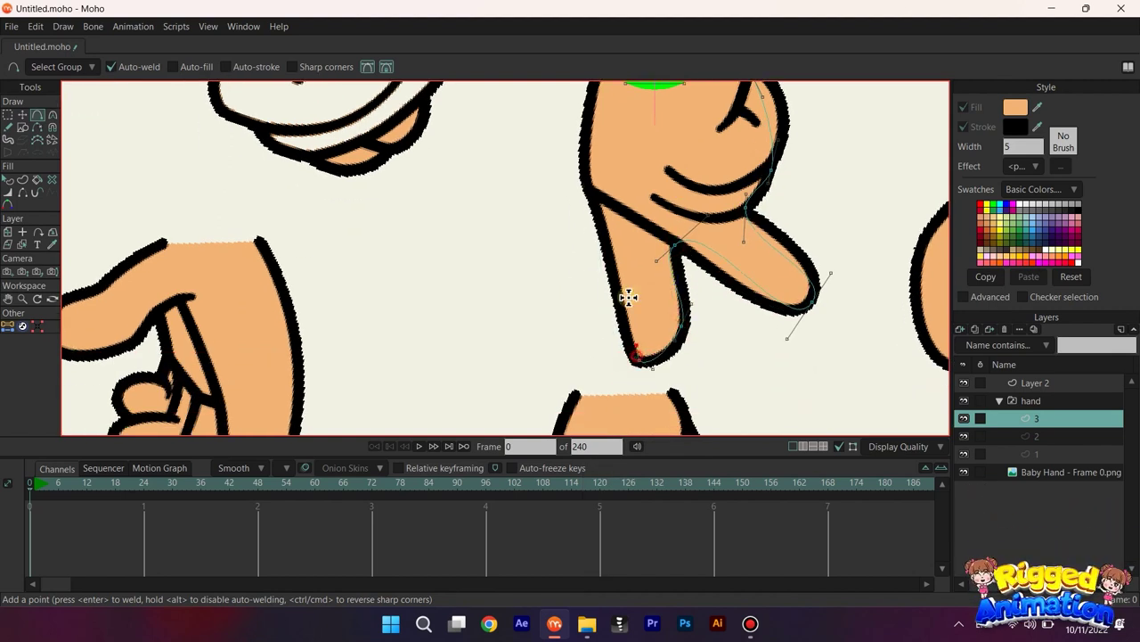
{"action": "left_click_drag", "start_coordinate": [628, 297], "coordinate": [564, 345]}
{"action": "left_click_drag", "start_coordinate": [564, 344], "coordinate": [565, 243]}
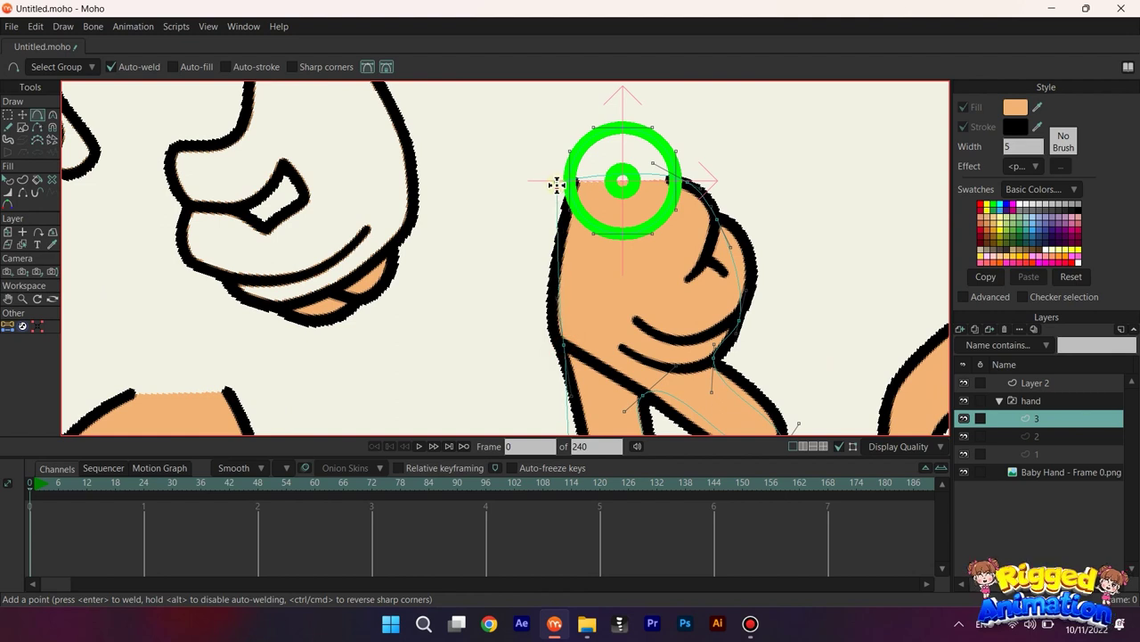
{"action": "scroll", "coordinate": [557, 184], "scroll_direction": "up", "scroll_amount": 2}
Step: Select the outline's two wrist points and make them peaked so the wrist edge is straight
{"action": "key", "text": "g"}
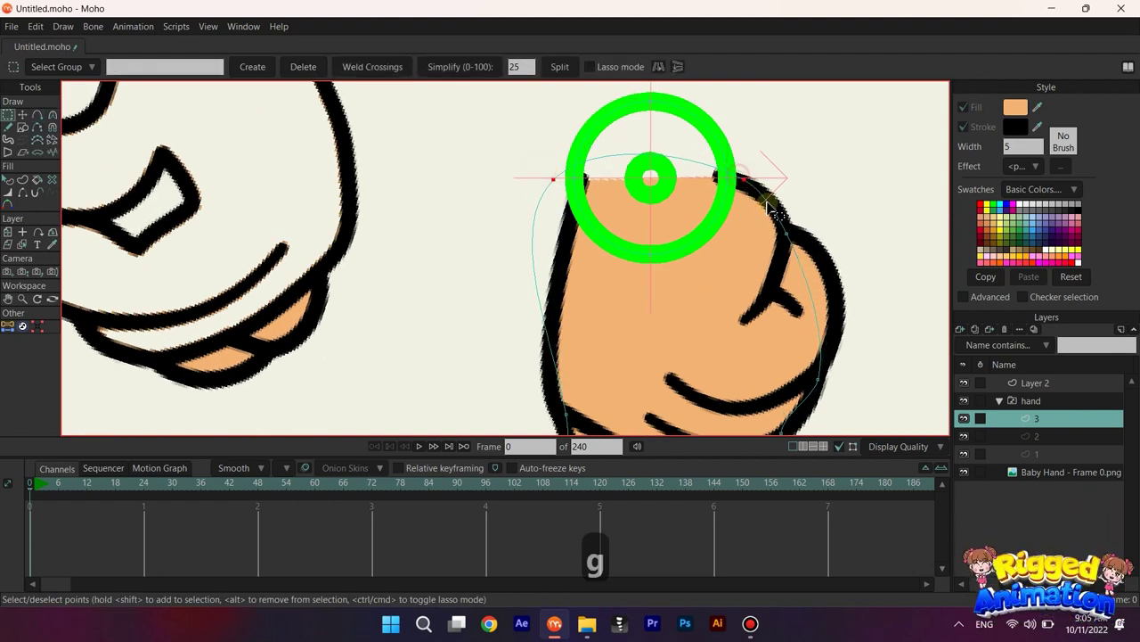
{"action": "key", "text": "c"}
{"action": "key", "text": "g"}
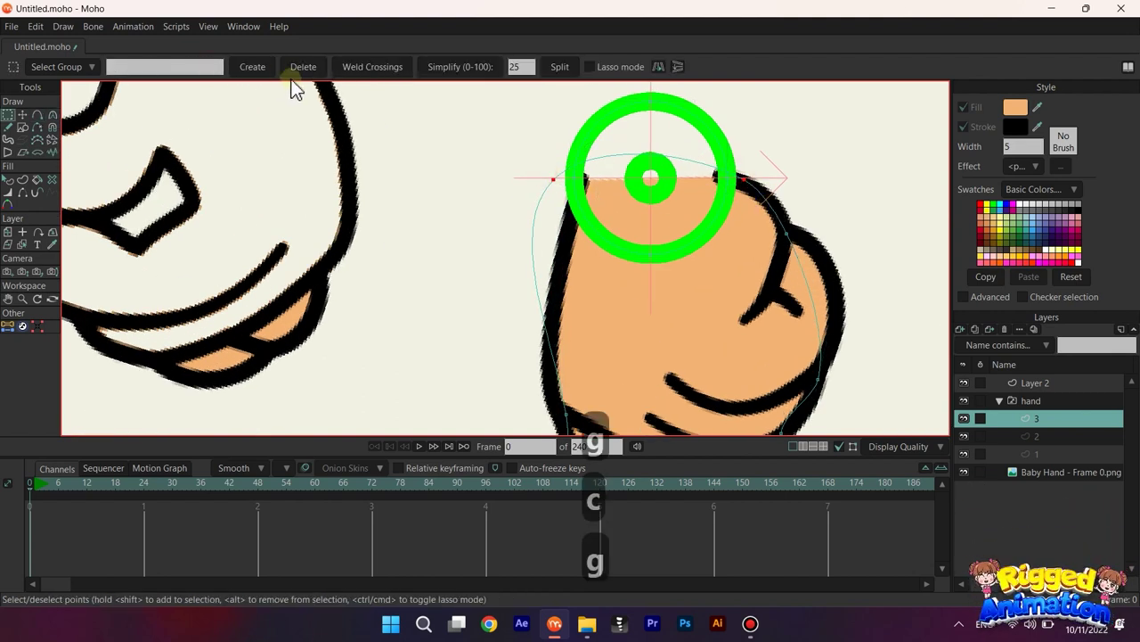
{"action": "key", "text": "c"}
{"action": "left_click", "coordinate": [206, 68]}
{"action": "left_click_drag", "start_coordinate": [585, 181], "coordinate": [572, 207]}
Step: Move the two wrist points onto the guide circle's side points at X -0.0559 and X 0.0559, Y 0
{"action": "key", "text": "g"}
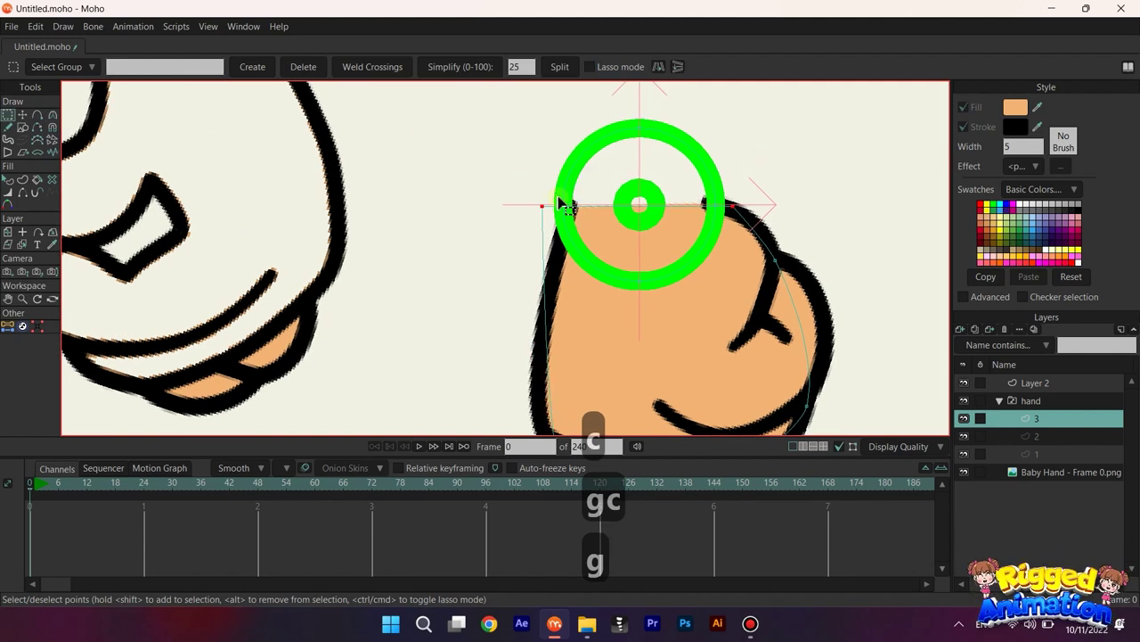
{"action": "left_click", "coordinate": [37, 325]}
{"action": "left_click", "coordinate": [131, 66]}
{"action": "scroll", "coordinate": [542, 214], "scroll_direction": "up", "scroll_amount": 2}
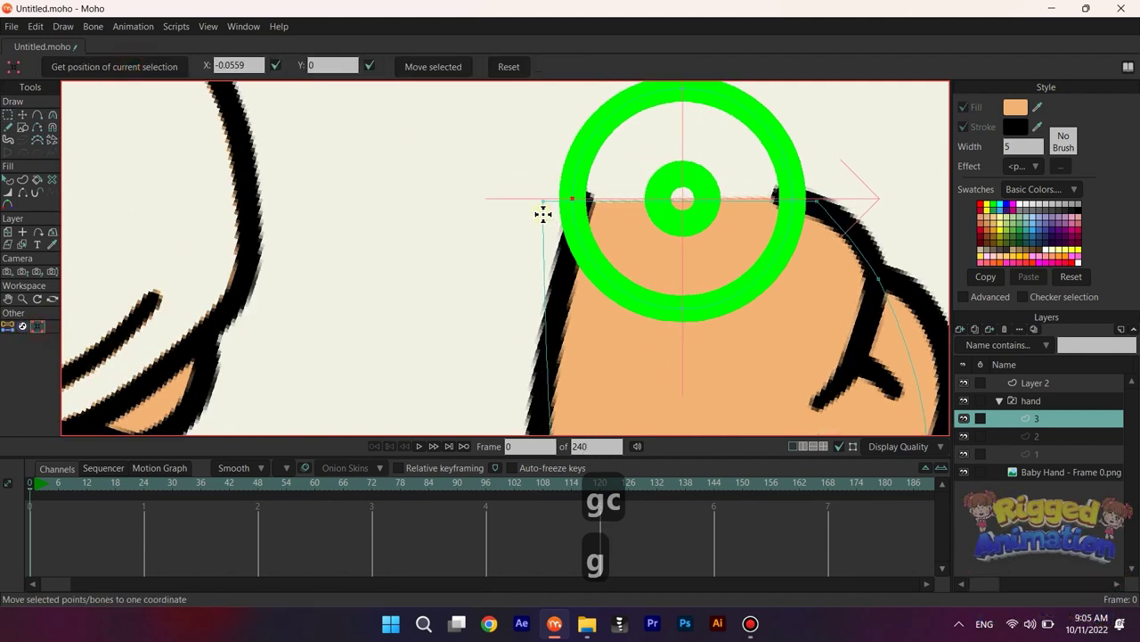
{"action": "left_click", "coordinate": [422, 73]}
{"action": "scroll", "coordinate": [777, 194], "scroll_direction": "up", "scroll_amount": 2}
{"action": "left_click_drag", "start_coordinate": [777, 194], "coordinate": [600, 222]}
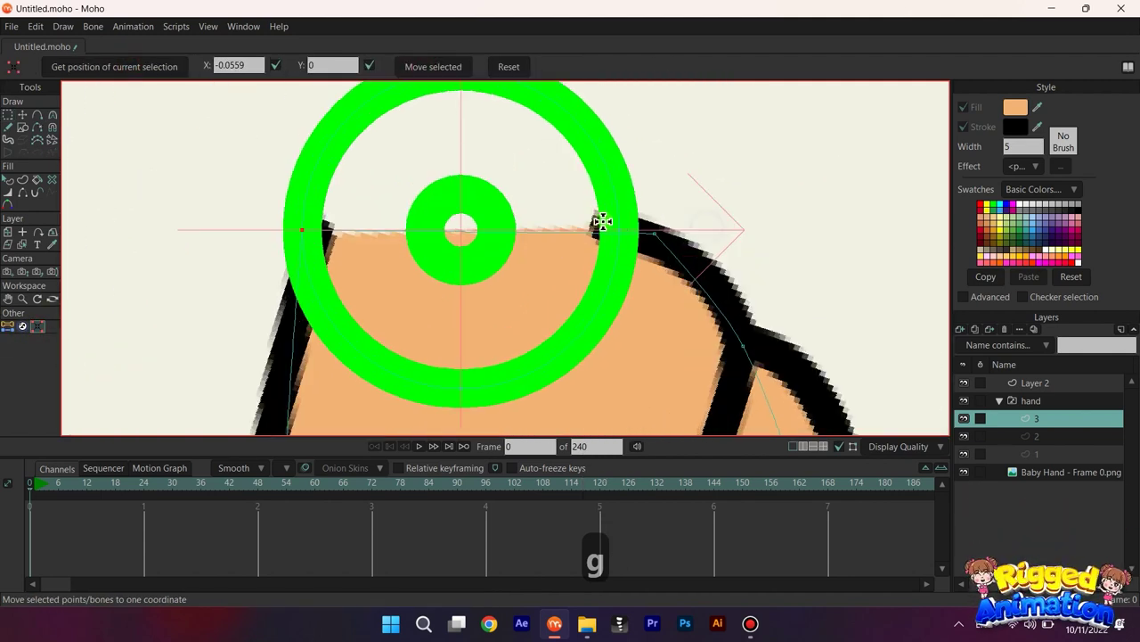
{"action": "left_click", "coordinate": [627, 241]}
{"action": "left_click", "coordinate": [176, 75]}
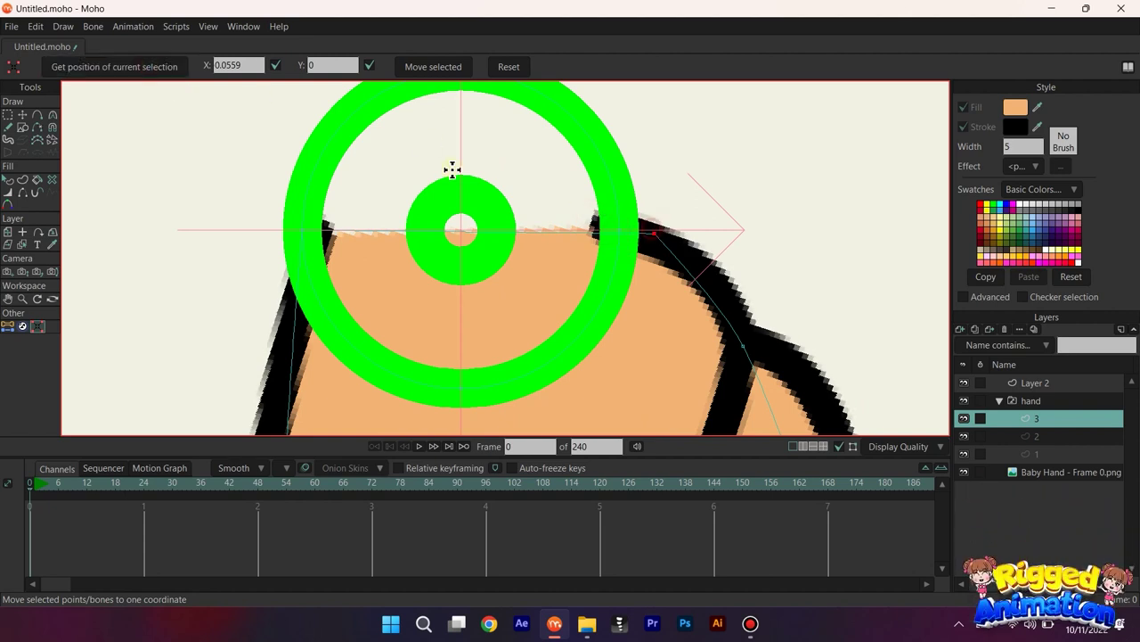
{"action": "scroll", "coordinate": [612, 199], "scroll_direction": "down", "scroll_amount": 2}
Step: Adjust the curve handles between the wrist and the curled finger so the outline follows the rounded knuckle
{"action": "key", "text": "t"}
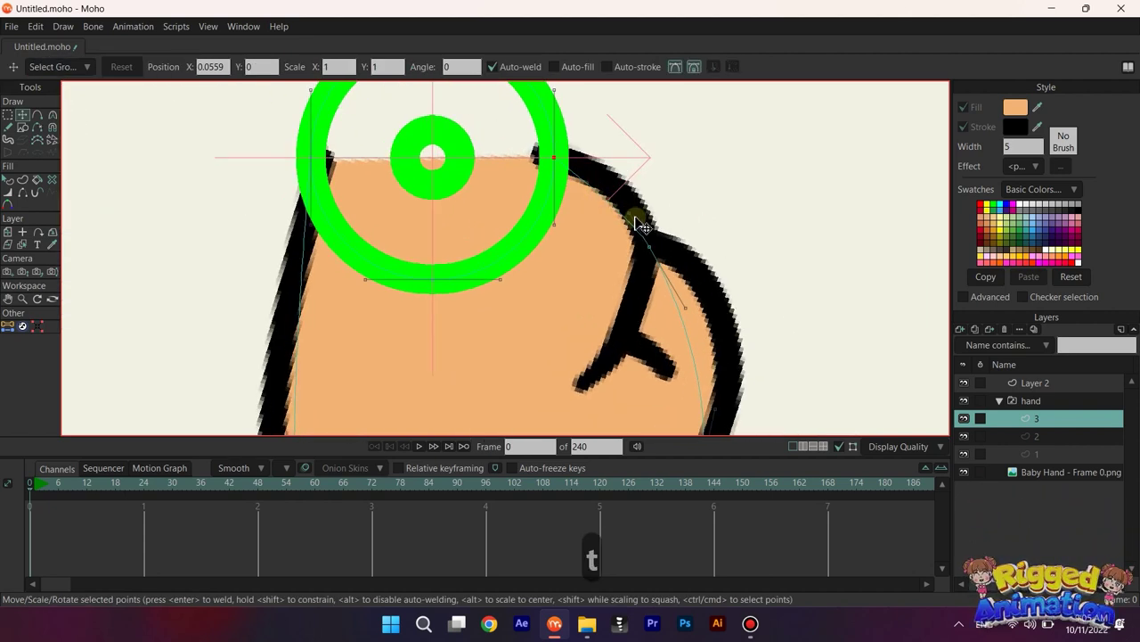
{"action": "key", "text": "c"}
{"action": "left_click_drag", "start_coordinate": [651, 272], "coordinate": [646, 190]}
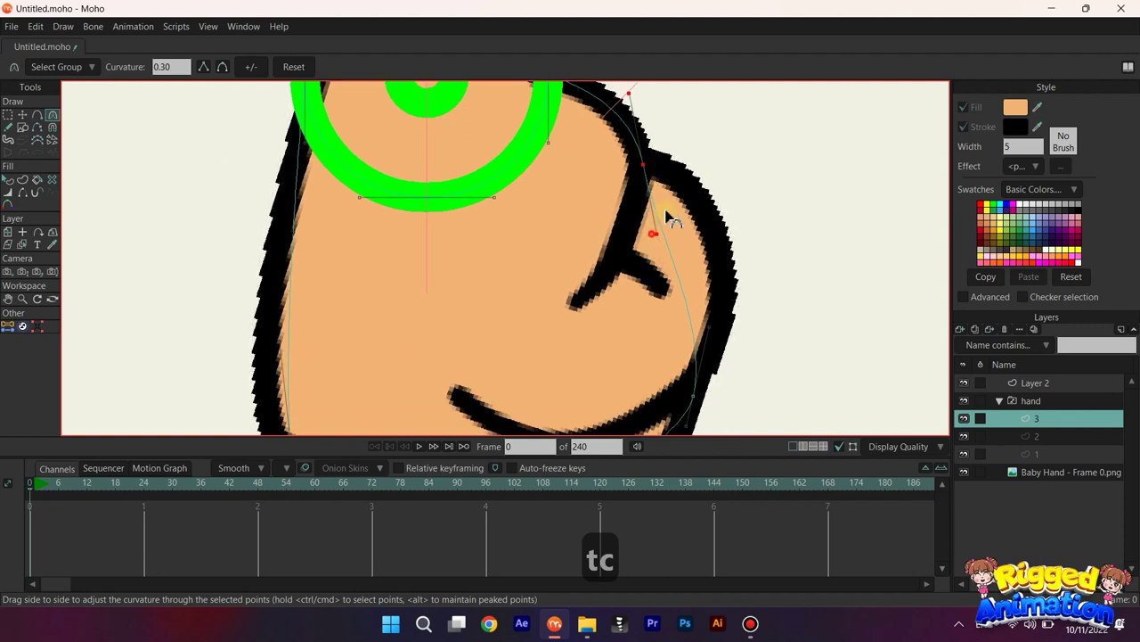
{"action": "left_click_drag", "start_coordinate": [656, 233], "coordinate": [711, 180]}
{"action": "left_click_drag", "start_coordinate": [714, 235], "coordinate": [746, 323]}
{"action": "scroll", "coordinate": [715, 204], "scroll_direction": "down", "scroll_amount": 4}
Step: Reposition the point where the curled finger meets the outer finger and bend its handles along both edges
{"action": "scroll", "coordinate": [692, 229], "scroll_direction": "up", "scroll_amount": 4}
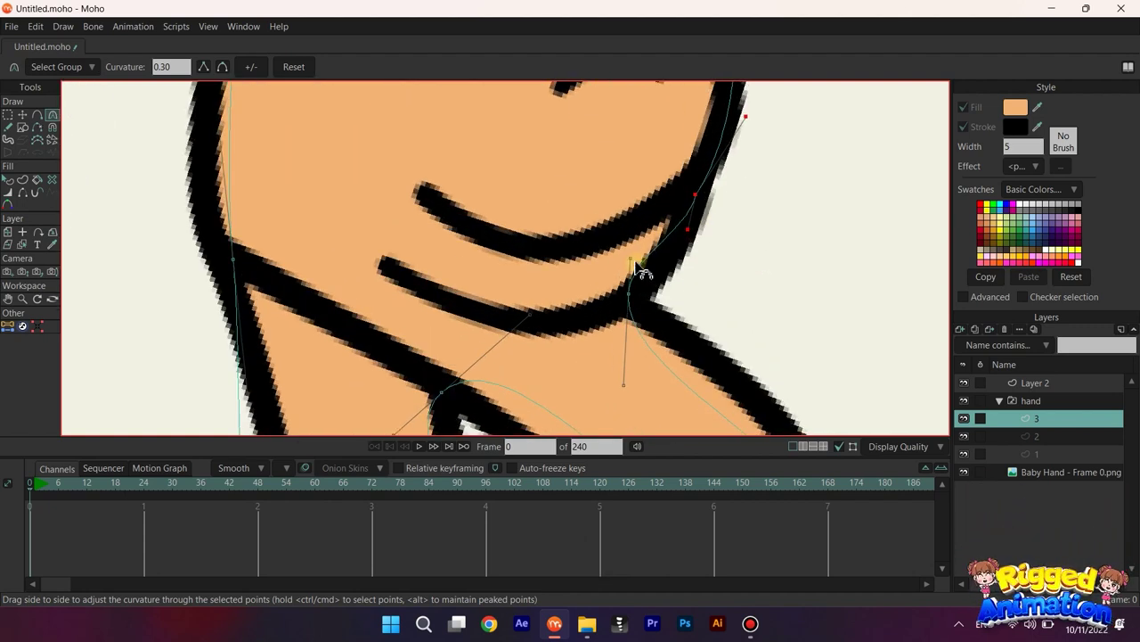
{"action": "left_click_drag", "start_coordinate": [634, 259], "coordinate": [662, 268]}
{"action": "left_click", "coordinate": [629, 297]}
{"action": "key", "text": "t"}
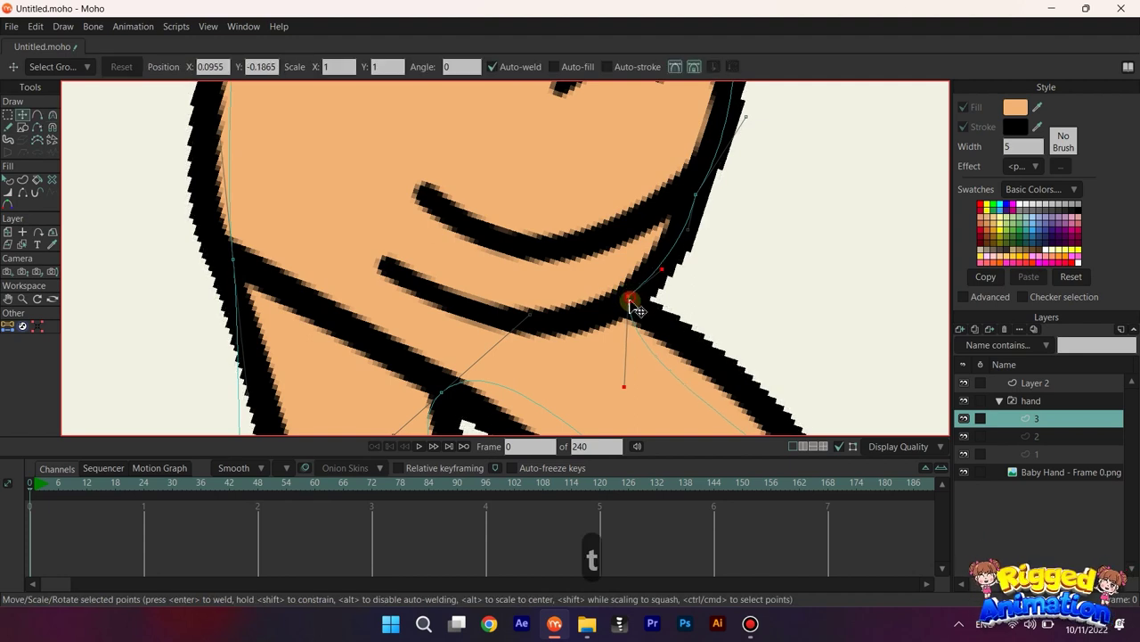
{"action": "scroll", "coordinate": [644, 294], "scroll_direction": "down", "scroll_amount": 2}
{"action": "scroll", "coordinate": [704, 300], "scroll_direction": "down", "scroll_amount": 2}
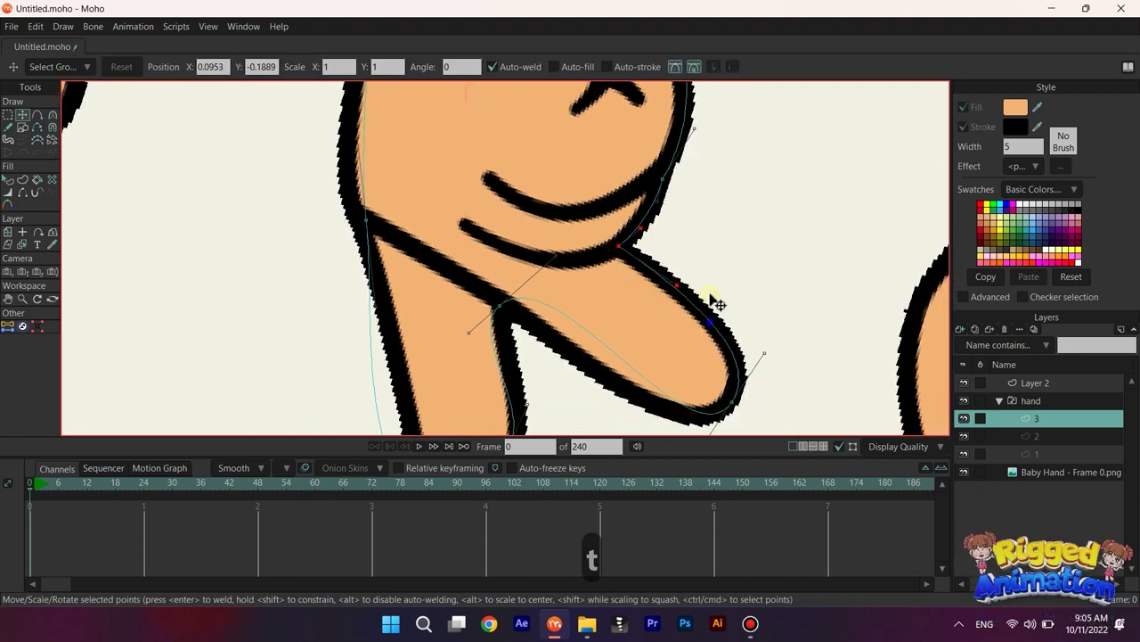
Step: Fit the outline to the gap between the two extended fingers and the lower fingertip by adjusting their points and handles
{"action": "left_click", "coordinate": [497, 234]}
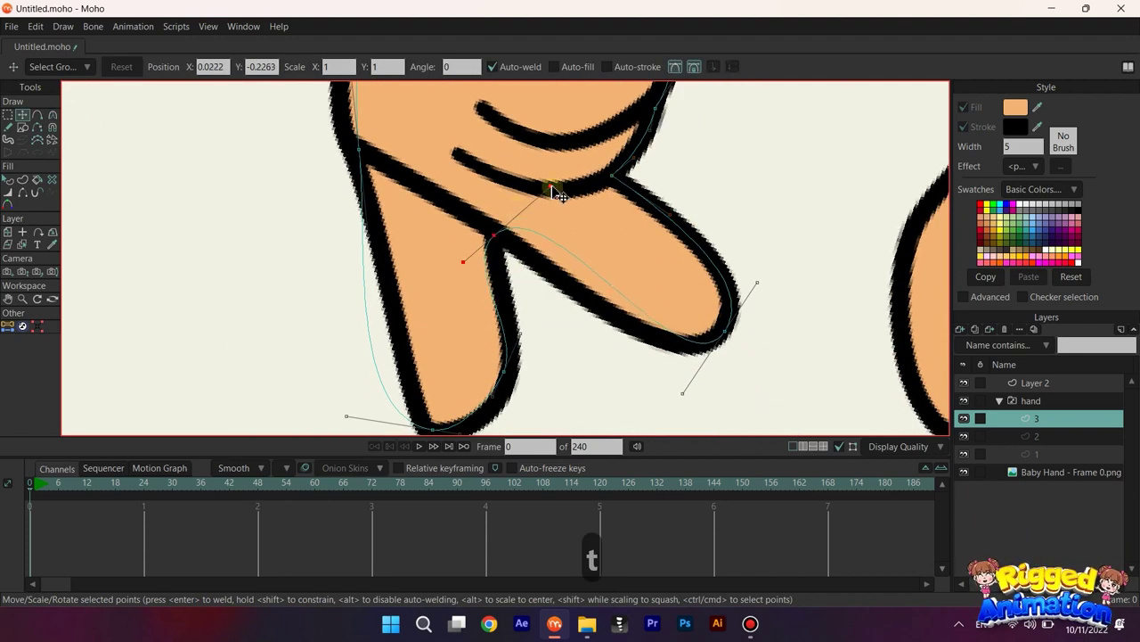
{"action": "left_click_drag", "start_coordinate": [553, 185], "coordinate": [544, 262]}
{"action": "scroll", "coordinate": [532, 292], "scroll_direction": "down", "scroll_amount": 1}
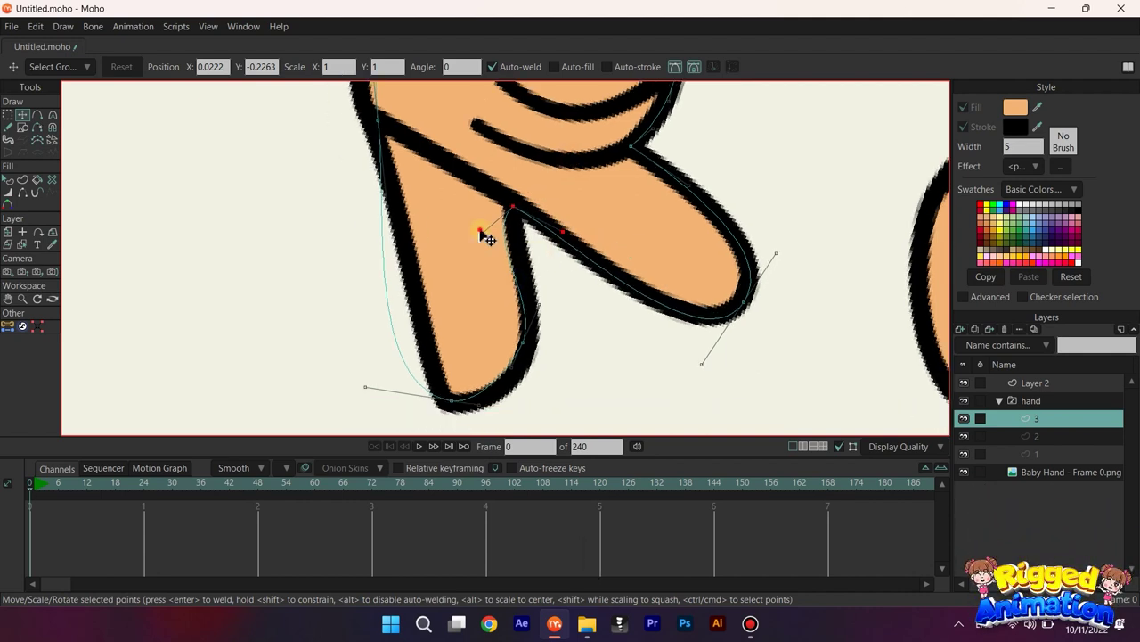
{"action": "left_click", "coordinate": [523, 366]}
{"action": "left_click_drag", "start_coordinate": [526, 367], "coordinate": [448, 400]}
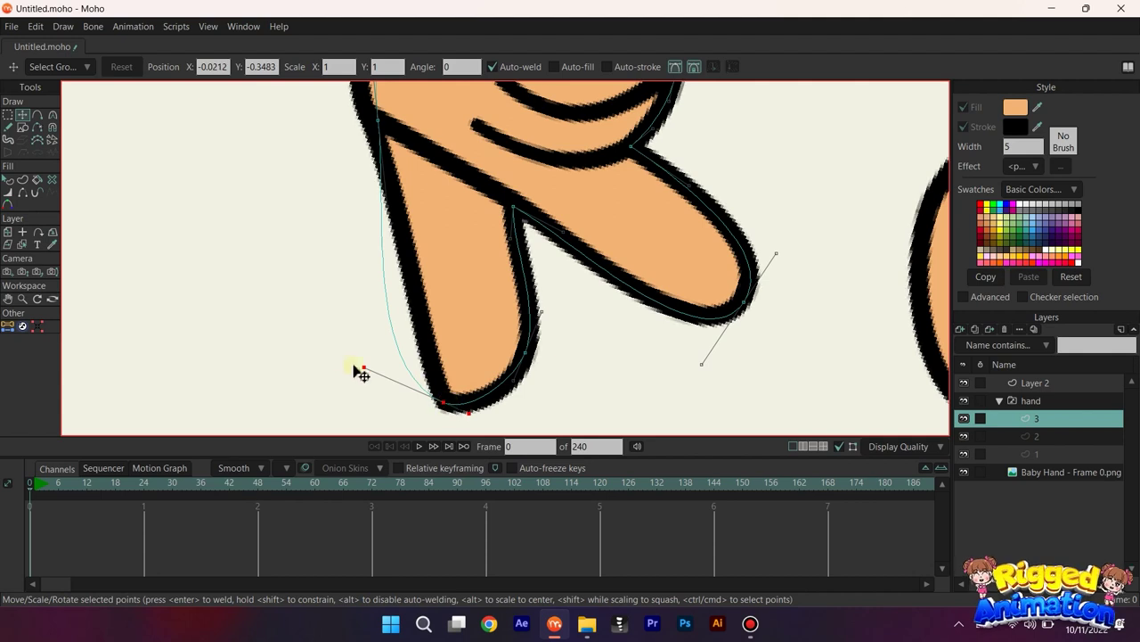
{"action": "left_click_drag", "start_coordinate": [354, 364], "coordinate": [401, 323]}
Step: Adjust the palm edge point and its handles so the outline follows the hand's outer side from wrist to lower finger
{"action": "left_click_drag", "start_coordinate": [403, 226], "coordinate": [441, 319]}
{"action": "scroll", "coordinate": [446, 322], "scroll_direction": "up", "scroll_amount": 1}
{"action": "left_click", "coordinate": [410, 203]}
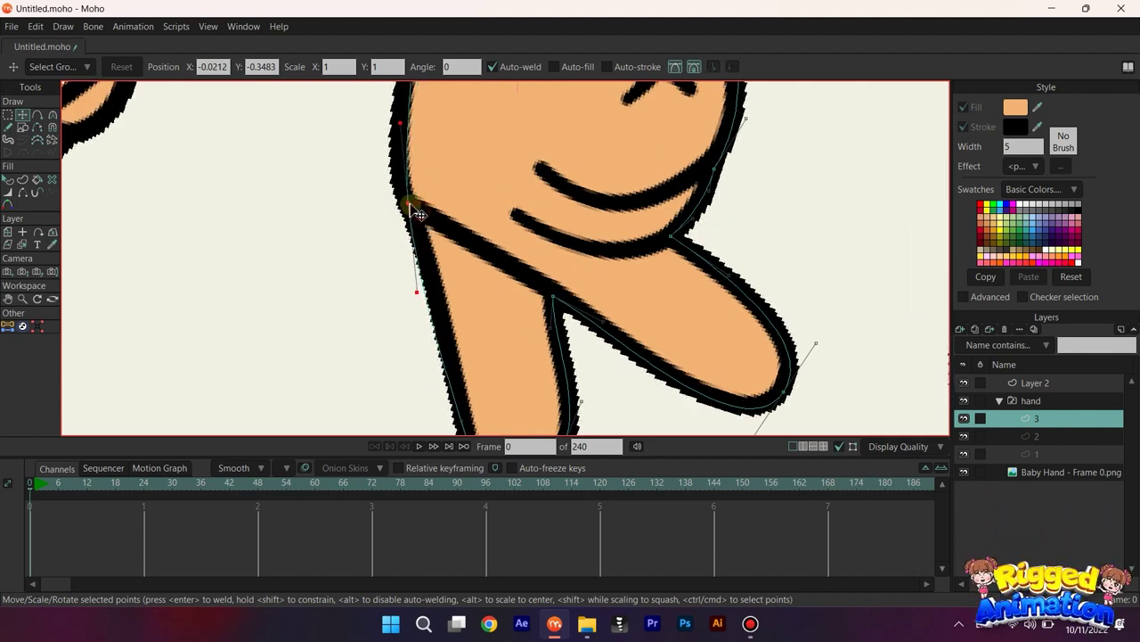
{"action": "left_click_drag", "start_coordinate": [429, 216], "coordinate": [441, 250]}
{"action": "scroll", "coordinate": [414, 223], "scroll_direction": "down", "scroll_amount": 2}
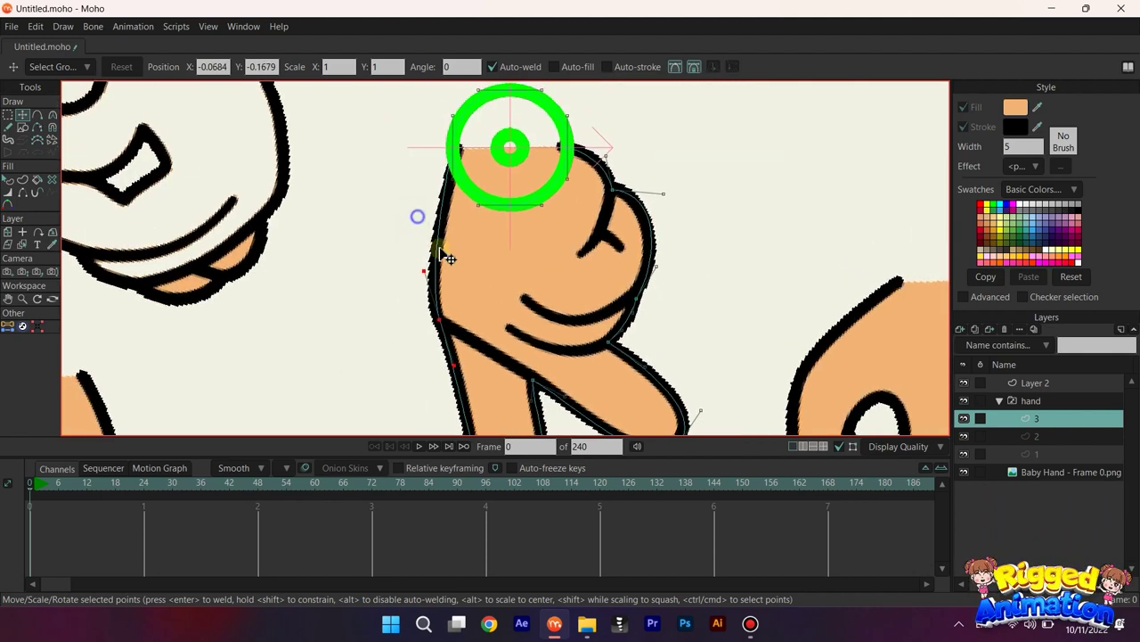
Step: Create a skin-filled, black-stroked shape from the whole outline and hide its wrist edge
{"action": "key", "text": "ctrl+a"}
{"action": "left_click", "coordinate": [22, 178]}
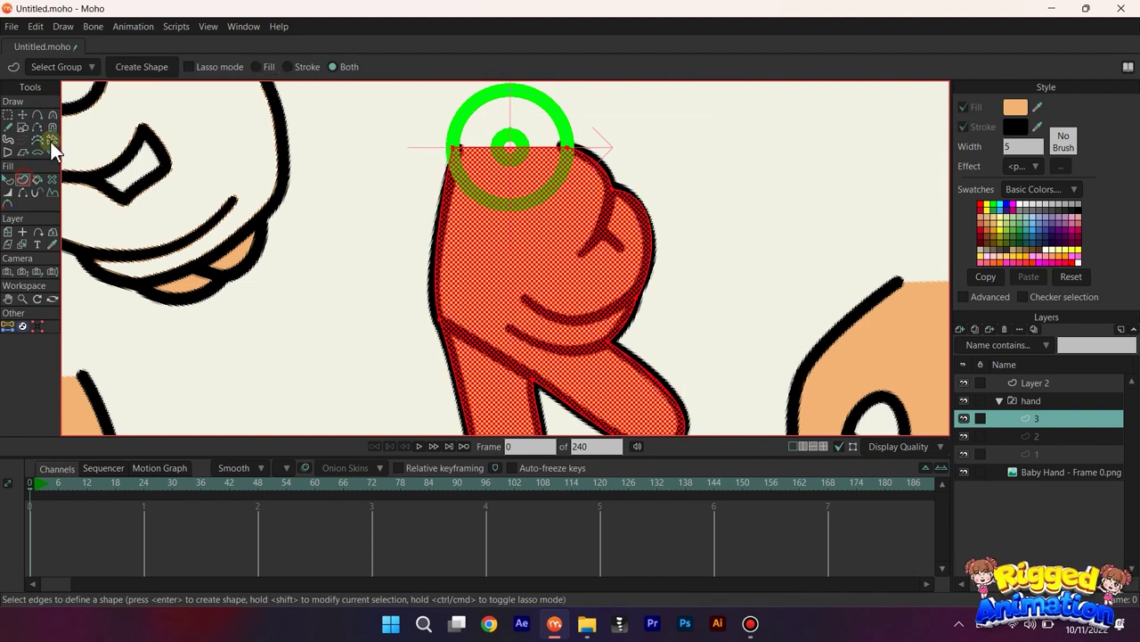
{"action": "left_click", "coordinate": [152, 75]}
{"action": "left_click", "coordinate": [23, 196]}
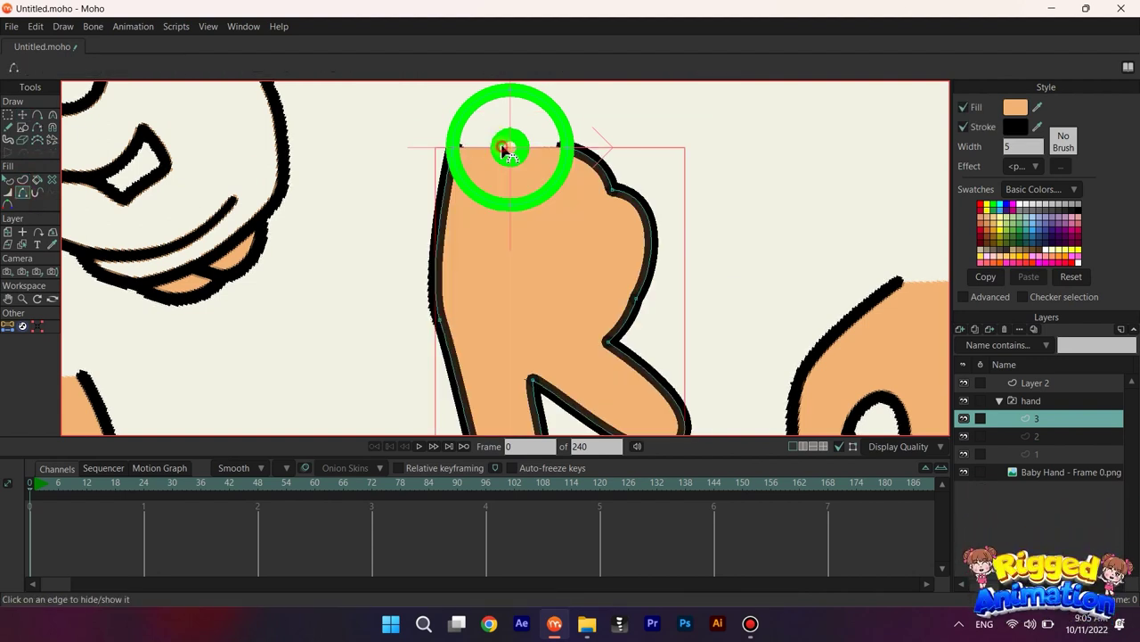
Step: Hide layer 3 and draw the line separating the extended fingers plus the two curled-finger creases
{"action": "left_click", "coordinate": [964, 418]}
{"action": "key", "text": "a"}
{"action": "scroll", "coordinate": [556, 318], "scroll_direction": "up", "scroll_amount": 3}
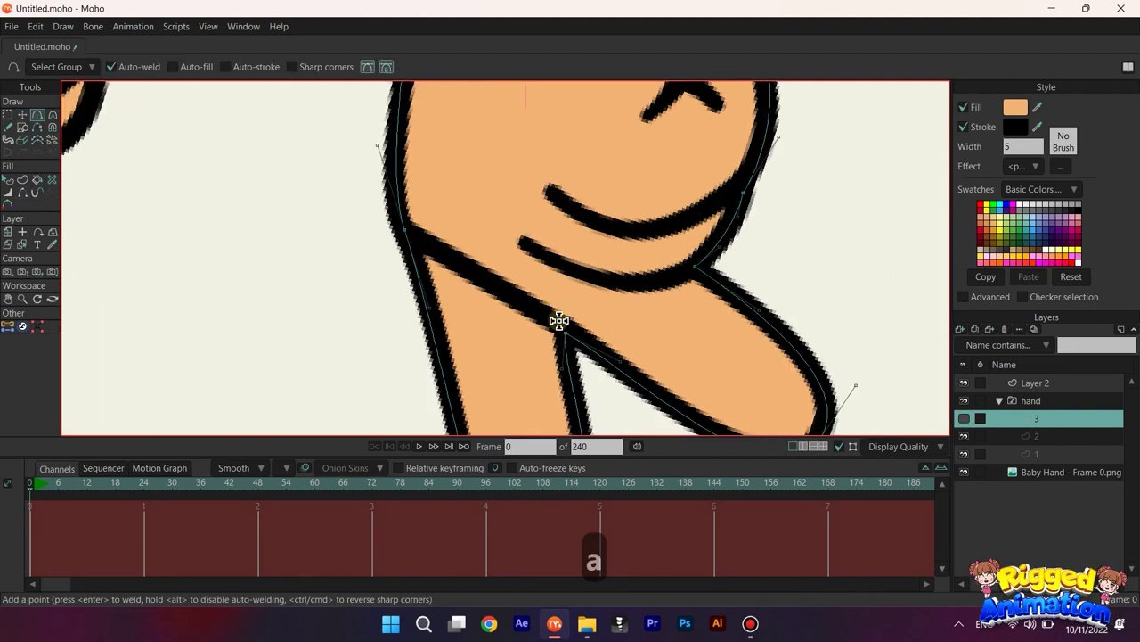
{"action": "left_click_drag", "start_coordinate": [583, 238], "coordinate": [594, 288]}
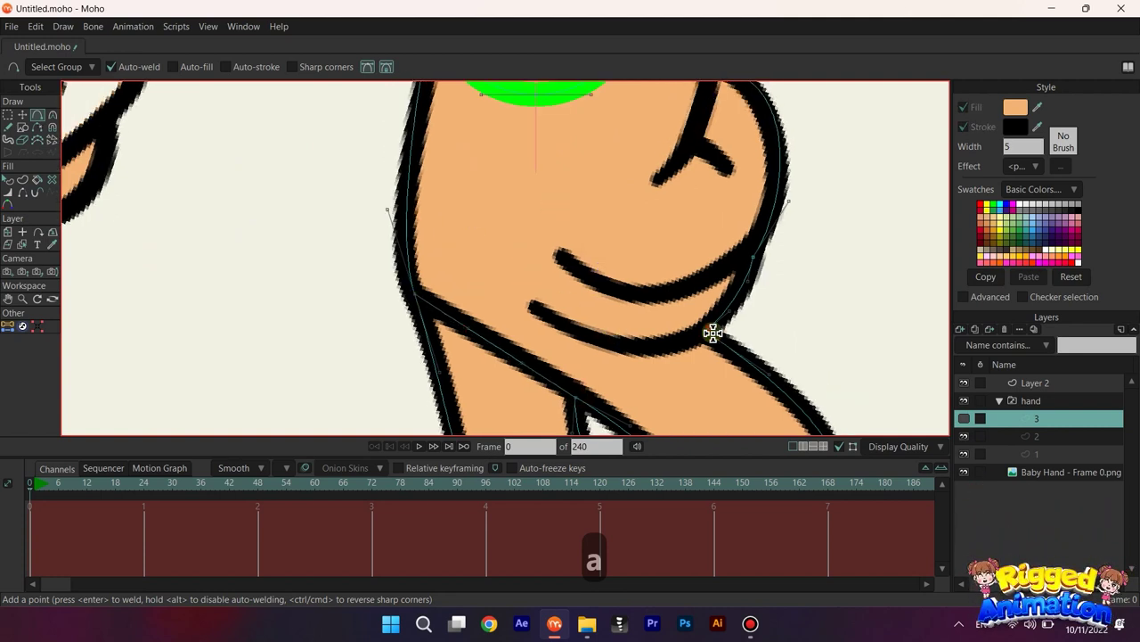
{"action": "left_click_drag", "start_coordinate": [708, 330], "coordinate": [538, 312]}
{"action": "left_click_drag", "start_coordinate": [753, 259], "coordinate": [560, 252]}
Step: Draw the forked knuckle fold from the outline's upper notch, with a short branch towards the curled finger
{"action": "scroll", "coordinate": [657, 298], "scroll_direction": "up", "scroll_amount": 2}
{"action": "left_click_drag", "start_coordinate": [656, 298], "coordinate": [662, 312]}
{"action": "left_click_drag", "start_coordinate": [718, 171], "coordinate": [666, 280]}
{"action": "left_click_drag", "start_coordinate": [686, 238], "coordinate": [703, 245]}
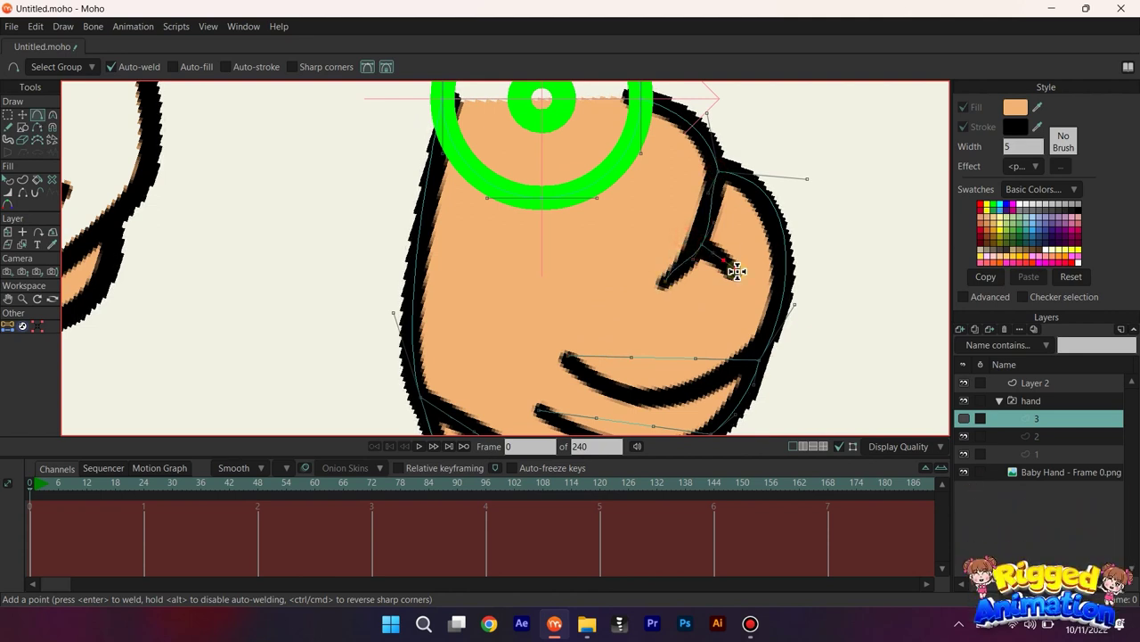
Step: Adjust the forked knuckle fold's points and handles so both branches match the reference lines
{"action": "scroll", "coordinate": [736, 271], "scroll_direction": "up", "scroll_amount": 2}
{"action": "key", "text": "t"}
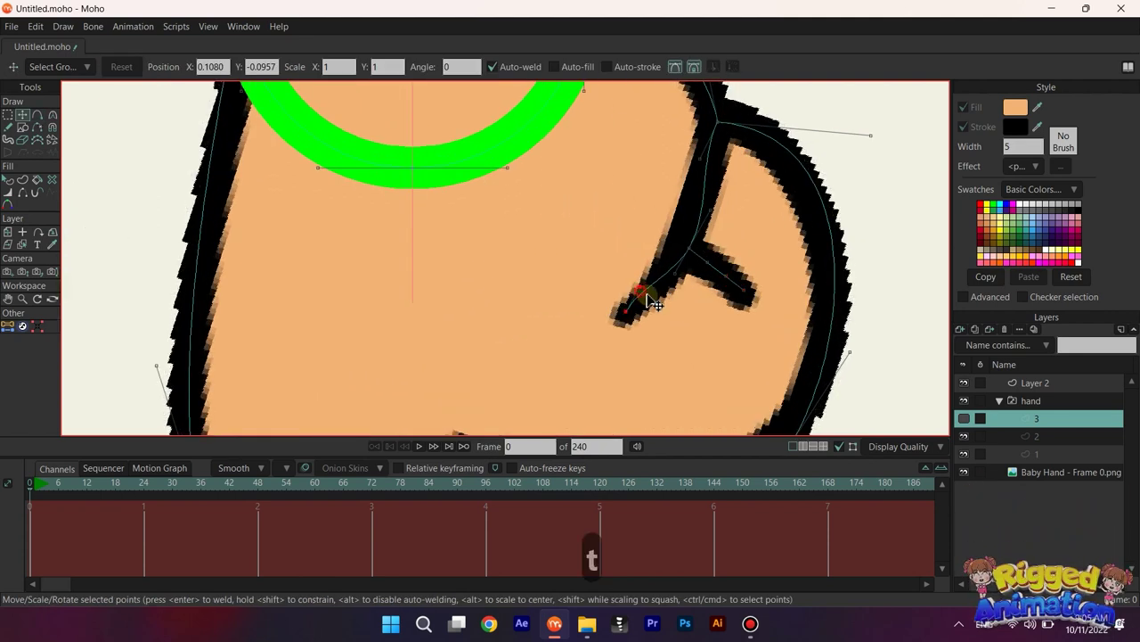
{"action": "left_click_drag", "start_coordinate": [700, 158], "coordinate": [716, 159]}
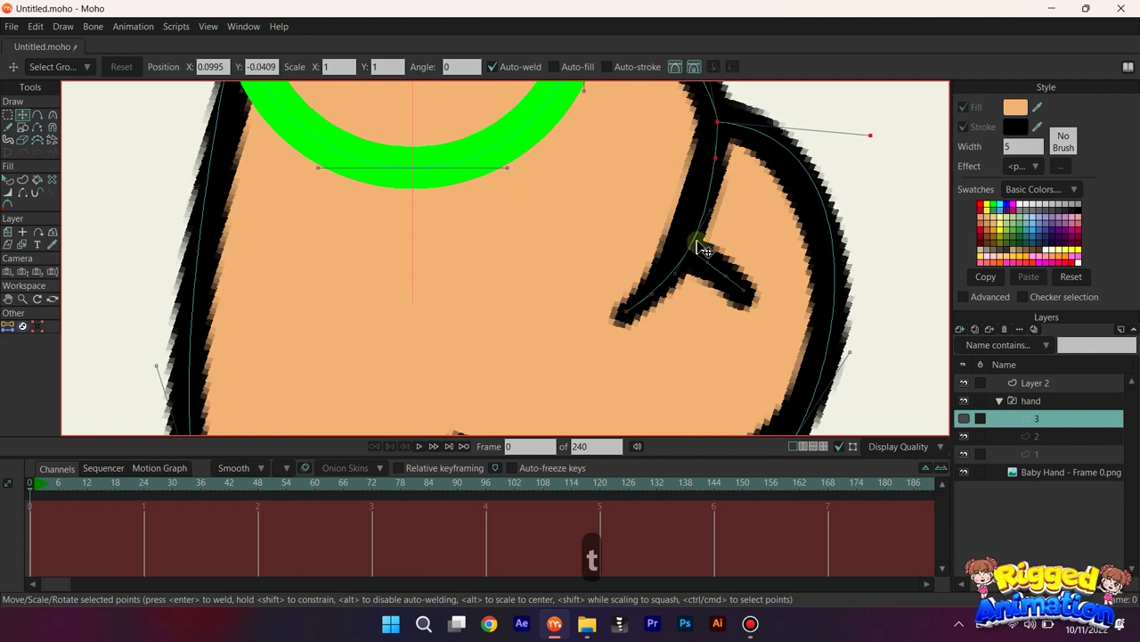
{"action": "left_click_drag", "start_coordinate": [699, 240], "coordinate": [644, 299]}
{"action": "left_click_drag", "start_coordinate": [704, 259], "coordinate": [711, 262]}
{"action": "left_click_drag", "start_coordinate": [725, 274], "coordinate": [726, 275]}
{"action": "scroll", "coordinate": [720, 279], "scroll_direction": "down", "scroll_amount": 4}
Step: Bend the two curled-finger creases to follow the reference arcs and show layer 3 again
{"action": "scroll", "coordinate": [639, 293], "scroll_direction": "up", "scroll_amount": 5}
{"action": "mouse_move", "coordinate": [627, 392]}
{"action": "left_mouse_down"}
{"action": "mouse_move", "coordinate": [639, 294]}
{"action": "mouse_move", "coordinate": [633, 383]}
{"action": "left_mouse_up"}
{"action": "left_click_drag", "start_coordinate": [713, 309], "coordinate": [715, 371]}
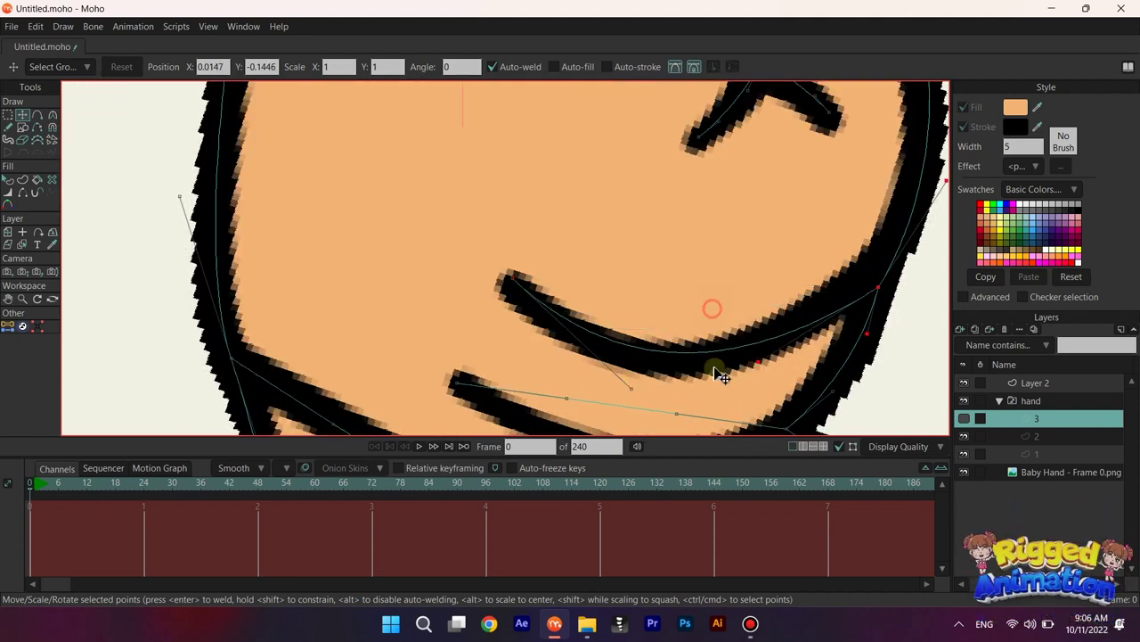
{"action": "scroll", "coordinate": [636, 390], "scroll_direction": "down", "scroll_amount": 3}
{"action": "left_click_drag", "start_coordinate": [636, 349], "coordinate": [608, 322]}
{"action": "scroll", "coordinate": [669, 245], "scroll_direction": "up", "scroll_amount": 3}
{"action": "left_click_drag", "start_coordinate": [694, 271], "coordinate": [758, 330]}
{"action": "scroll", "coordinate": [683, 324], "scroll_direction": "down", "scroll_amount": 2}
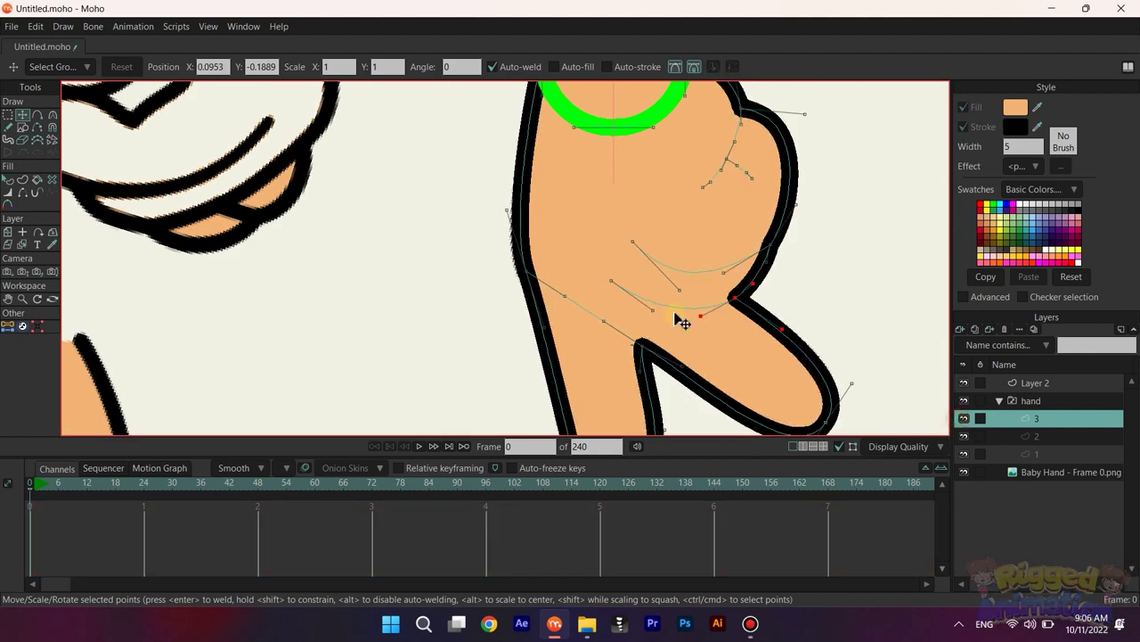
Step: Select the finger line, curled-finger creases and forked knuckle fold, and create their black line shape
{"action": "key", "text": "g"}
{"action": "left_click_drag", "start_coordinate": [522, 253], "coordinate": [657, 357]}
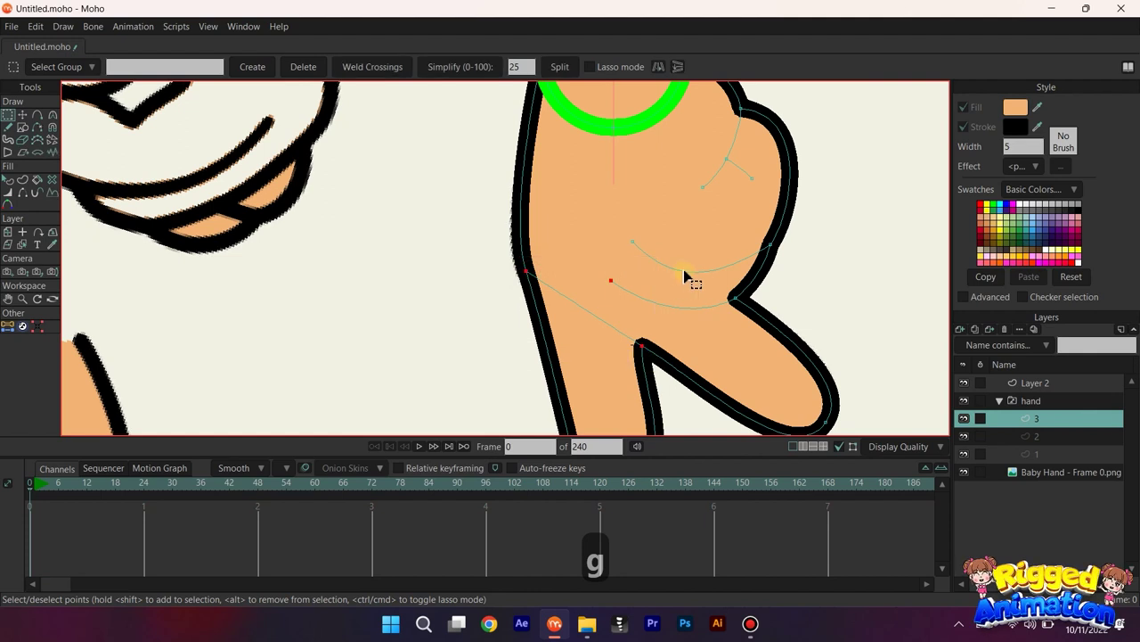
{"action": "left_click", "coordinate": [700, 307], "text": "shift"}
{"action": "left_click_drag", "start_coordinate": [691, 138], "coordinate": [765, 196]}
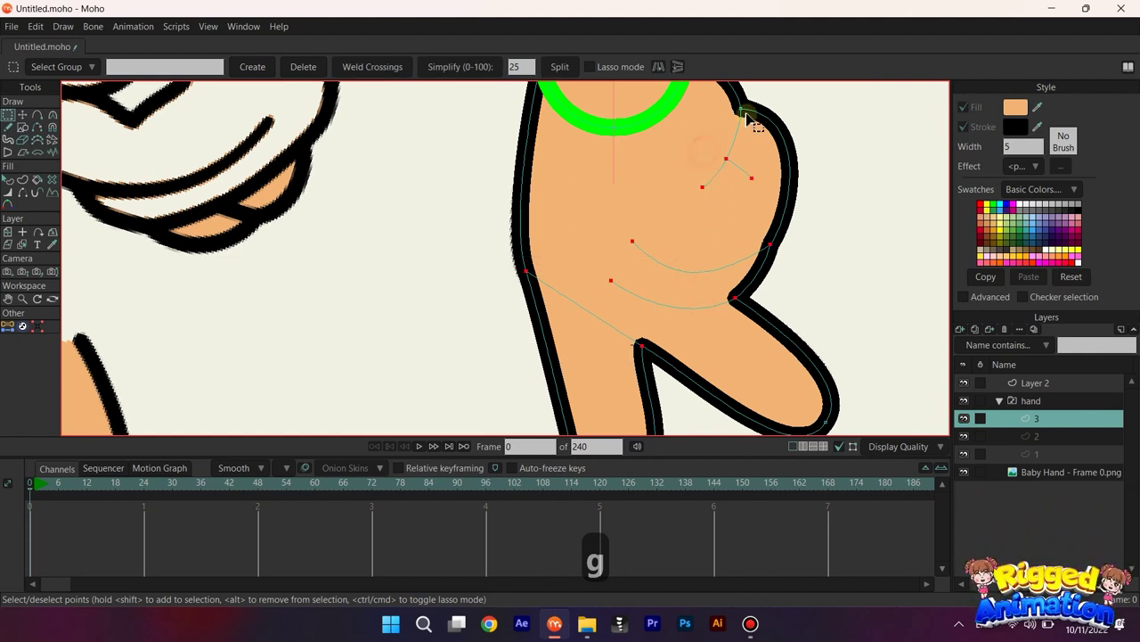
{"action": "scroll", "coordinate": [772, 141], "scroll_direction": "down", "scroll_amount": 2}
{"action": "left_click", "coordinate": [22, 179]}
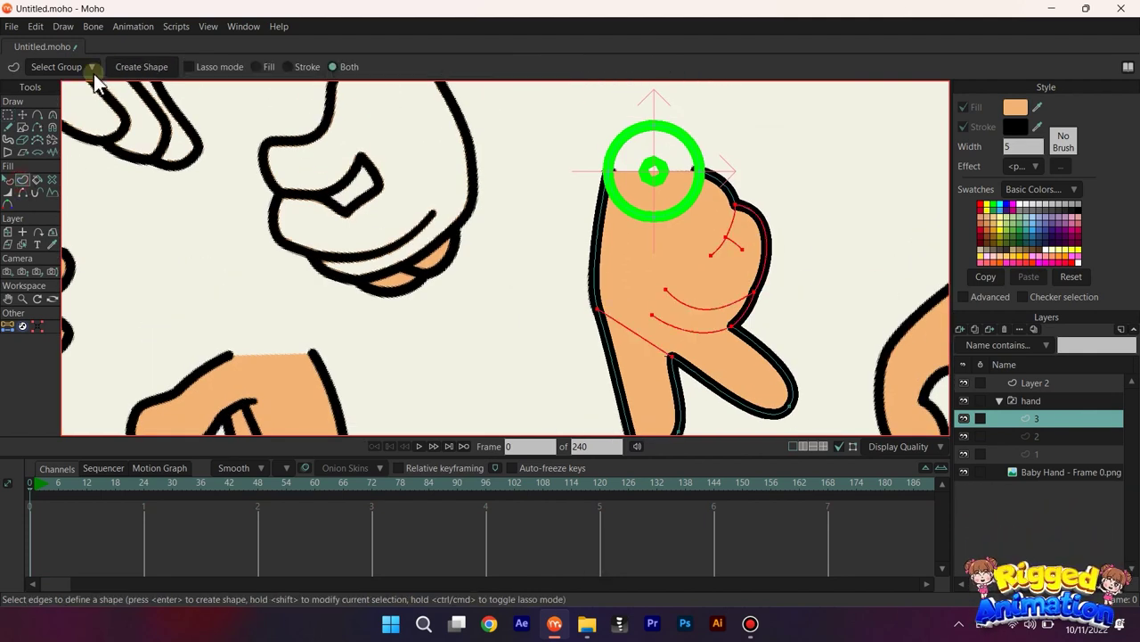
{"action": "left_click", "coordinate": [122, 68]}
{"action": "scroll", "coordinate": [545, 212], "scroll_direction": "down", "scroll_amount": 5}
{"action": "key", "text": "q"}
{"action": "left_click", "coordinate": [762, 269]}
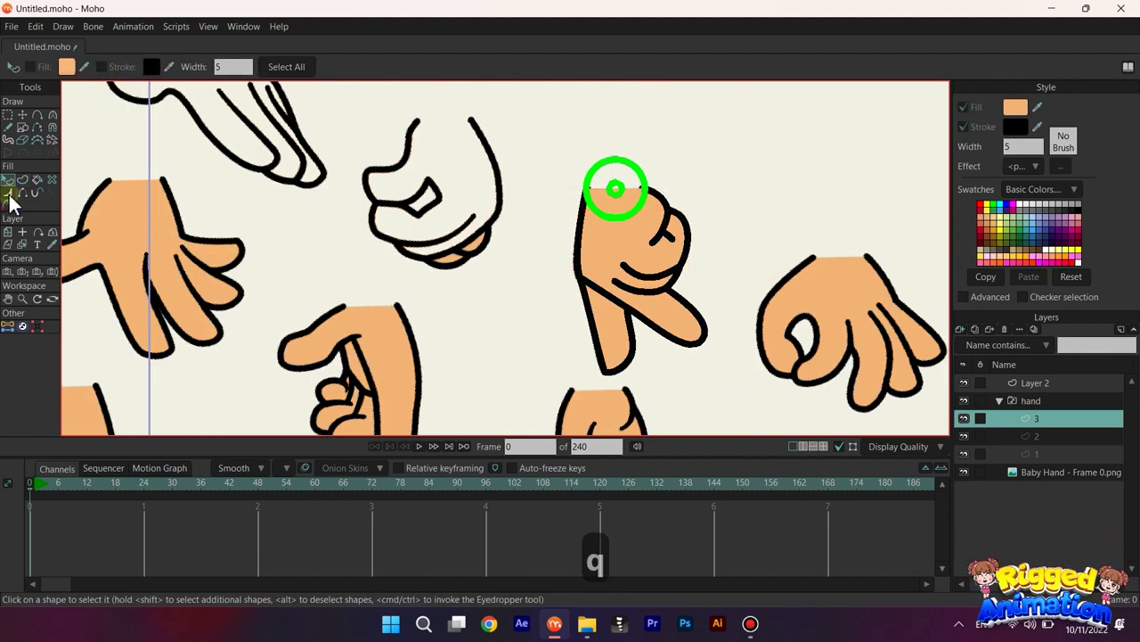
Step: Taper the free ends of the forked knuckle fold, reducing the short branch's tip to about 48 percent line width
{"action": "left_click", "coordinate": [8, 194]}
{"action": "scroll", "coordinate": [606, 263], "scroll_direction": "up", "scroll_amount": 6}
{"action": "scroll", "coordinate": [678, 246], "scroll_direction": "up", "scroll_amount": 2}
{"action": "left_click_drag", "start_coordinate": [702, 207], "coordinate": [650, 207]}
{"action": "scroll", "coordinate": [768, 173], "scroll_direction": "up", "scroll_amount": 2}
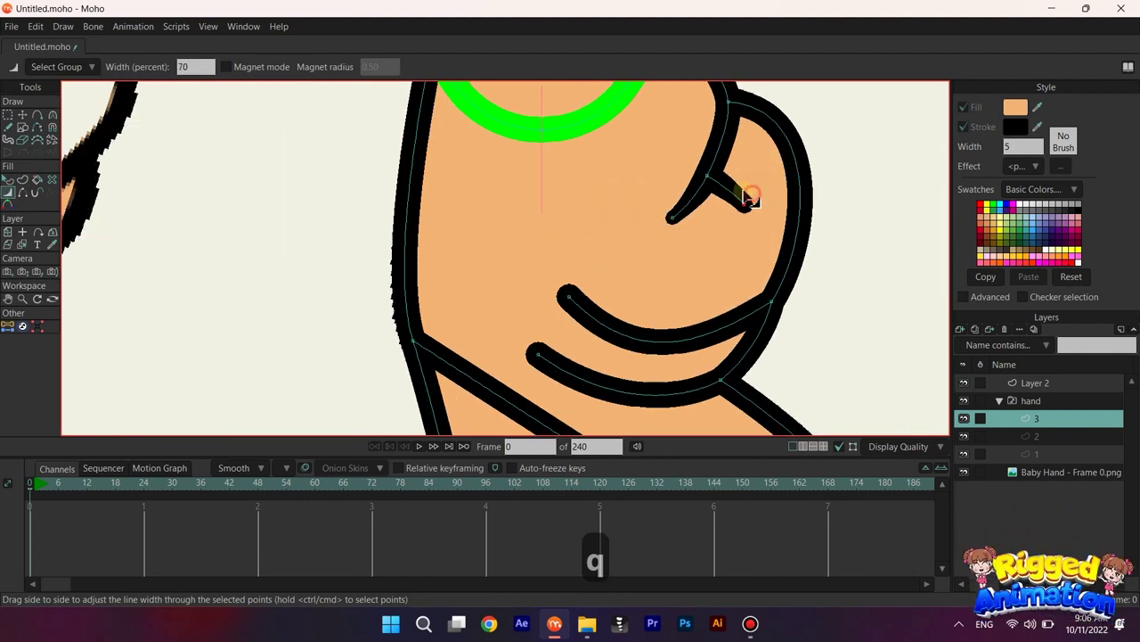
{"action": "mouse_move", "coordinate": [746, 190]}
{"action": "left_mouse_down"}
{"action": "mouse_move", "coordinate": [699, 180]}
{"action": "mouse_move", "coordinate": [759, 194]}
{"action": "left_mouse_up"}
Step: Taper the free ends of the two curled-finger creases by reducing their line width
{"action": "left_click_drag", "start_coordinate": [706, 303], "coordinate": [687, 247]}
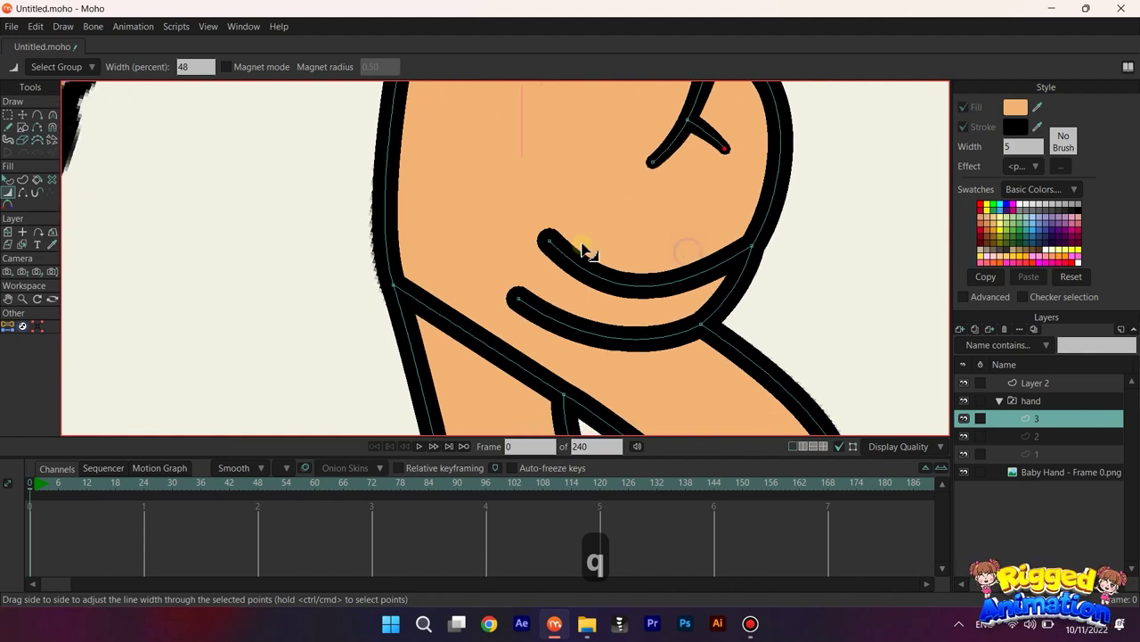
{"action": "left_click_drag", "start_coordinate": [573, 239], "coordinate": [558, 248]}
{"action": "scroll", "coordinate": [534, 285], "scroll_direction": "down", "scroll_amount": 4}
{"action": "key", "text": "q"}
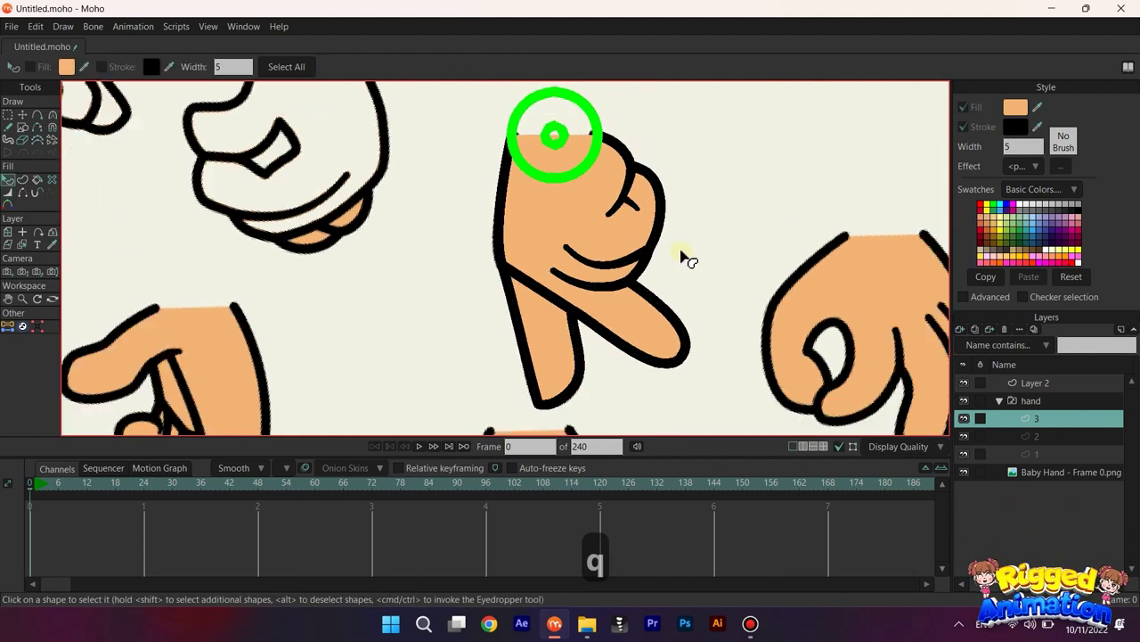
{"action": "scroll", "coordinate": [688, 285], "scroll_direction": "down", "scroll_amount": 2}
{"action": "scroll", "coordinate": [690, 308], "scroll_direction": "up", "scroll_amount": 2}
{"action": "scroll", "coordinate": [695, 308], "scroll_direction": "down", "scroll_amount": 1}
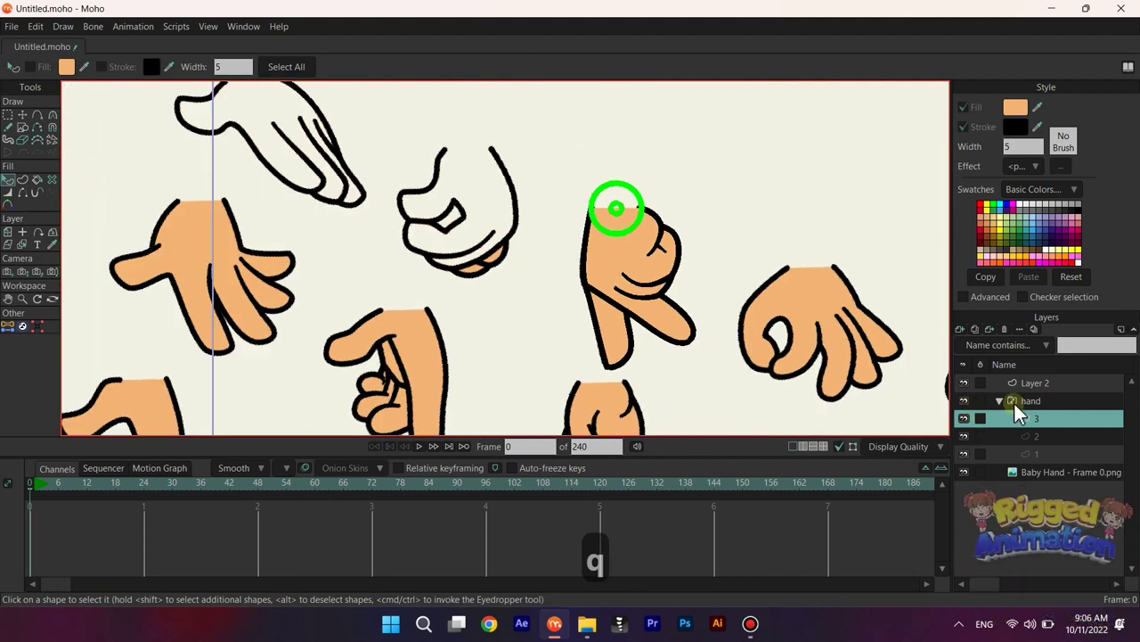
Step: Collapse the hand layer and hide the Baby Hand - Frame 0.png reference image
{"action": "left_click", "coordinate": [1002, 400]}
{"action": "scroll", "coordinate": [668, 319], "scroll_direction": "down", "scroll_amount": 2}
{"action": "left_click", "coordinate": [996, 419]}
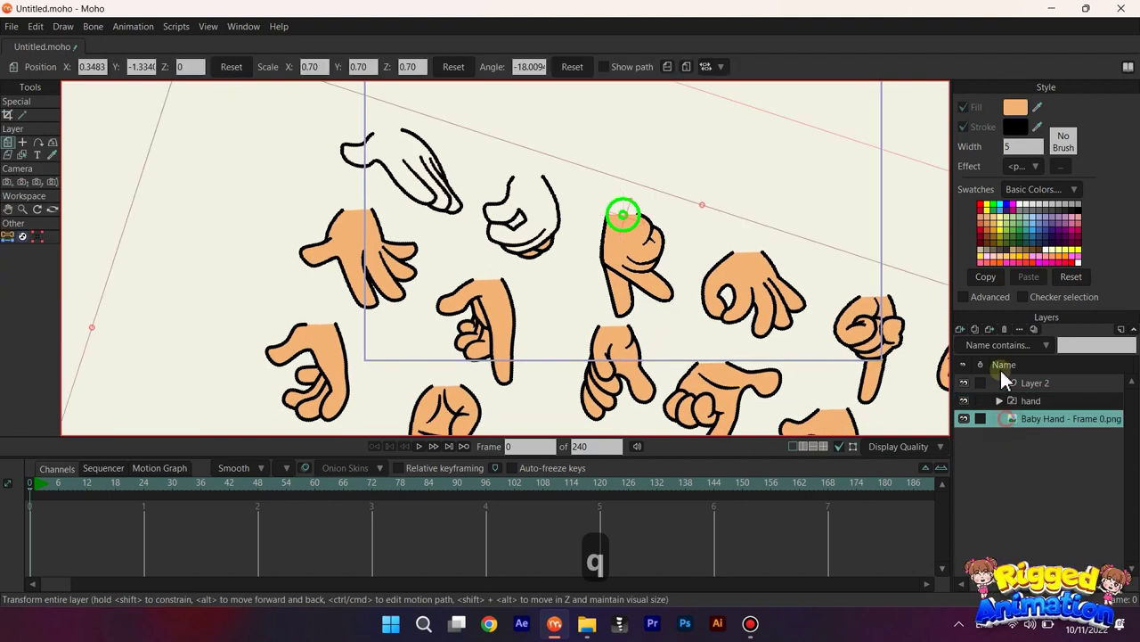
{"action": "left_click", "coordinate": [964, 418]}
{"action": "scroll", "coordinate": [626, 284], "scroll_direction": "down", "scroll_amount": 2}
{"action": "scroll", "coordinate": [627, 284], "scroll_direction": "up", "scroll_amount": 2}
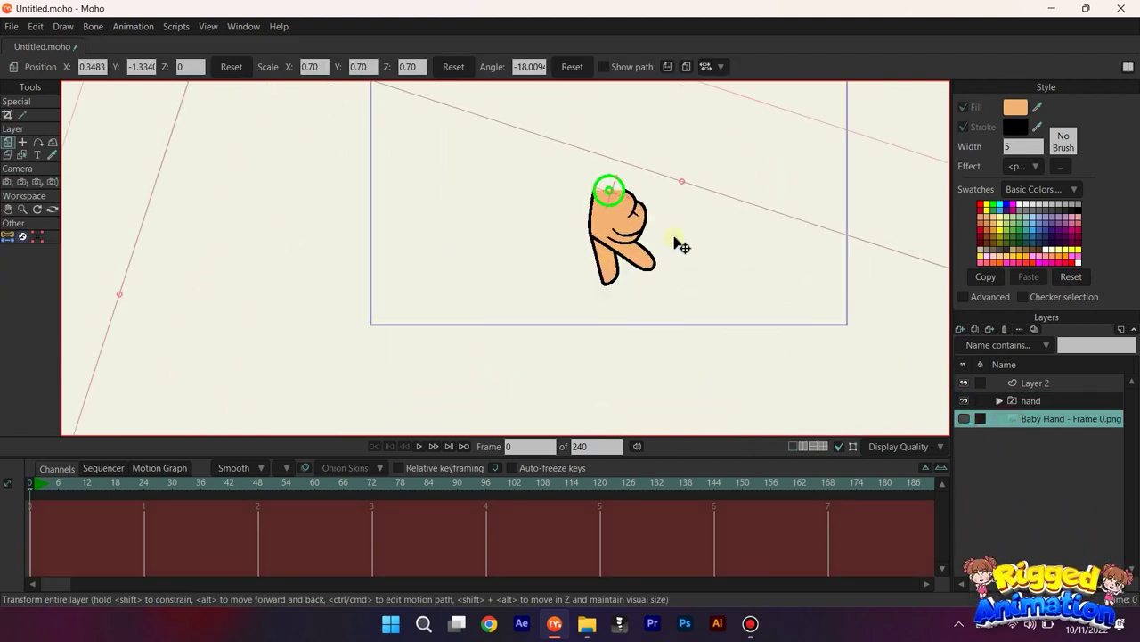
Step: Select the hand switch layer and hide the green guide circle in Layer 2
{"action": "left_click", "coordinate": [1034, 401]}
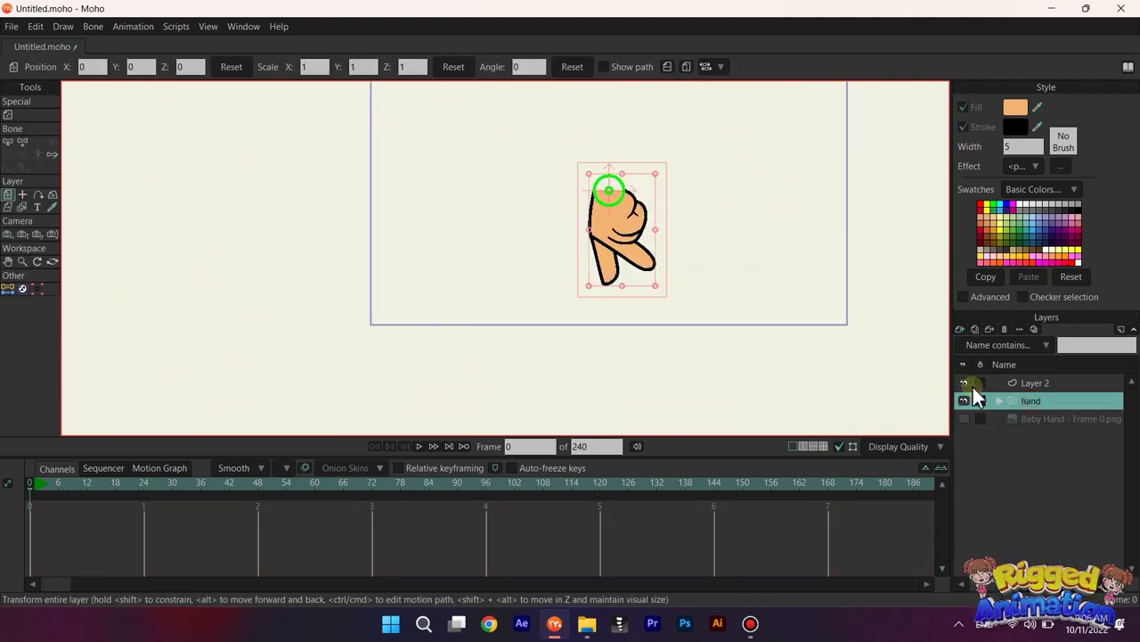
{"action": "left_click", "coordinate": [964, 383]}
{"action": "scroll", "coordinate": [612, 261], "scroll_direction": "up", "scroll_amount": 1}
{"action": "left_click_drag", "start_coordinate": [613, 263], "coordinate": [623, 310]}
{"action": "scroll", "coordinate": [817, 328], "scroll_direction": "down", "scroll_amount": 1}
{"action": "left_click_drag", "start_coordinate": [754, 270], "coordinate": [746, 293]}
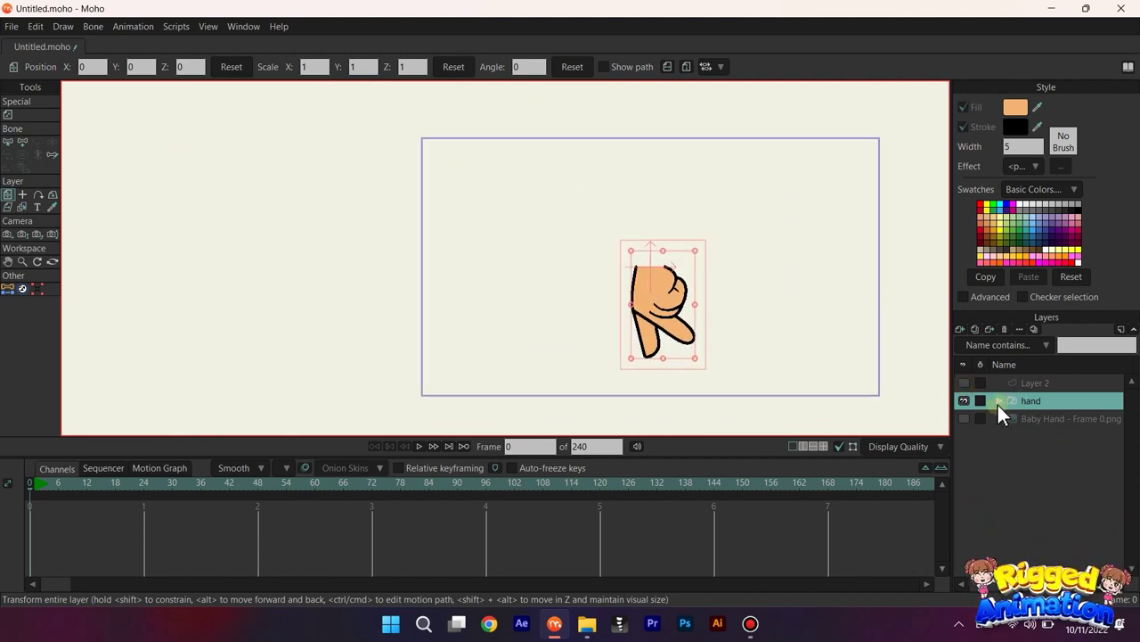
Step: Expand the hand layer and switch between poses 1, 2 and 3 to compare their wrist alignment
{"action": "left_click", "coordinate": [999, 403]}
{"action": "left_click", "coordinate": [1045, 438]}
{"action": "left_click", "coordinate": [1049, 449]}
{"action": "left_click", "coordinate": [1043, 434]}
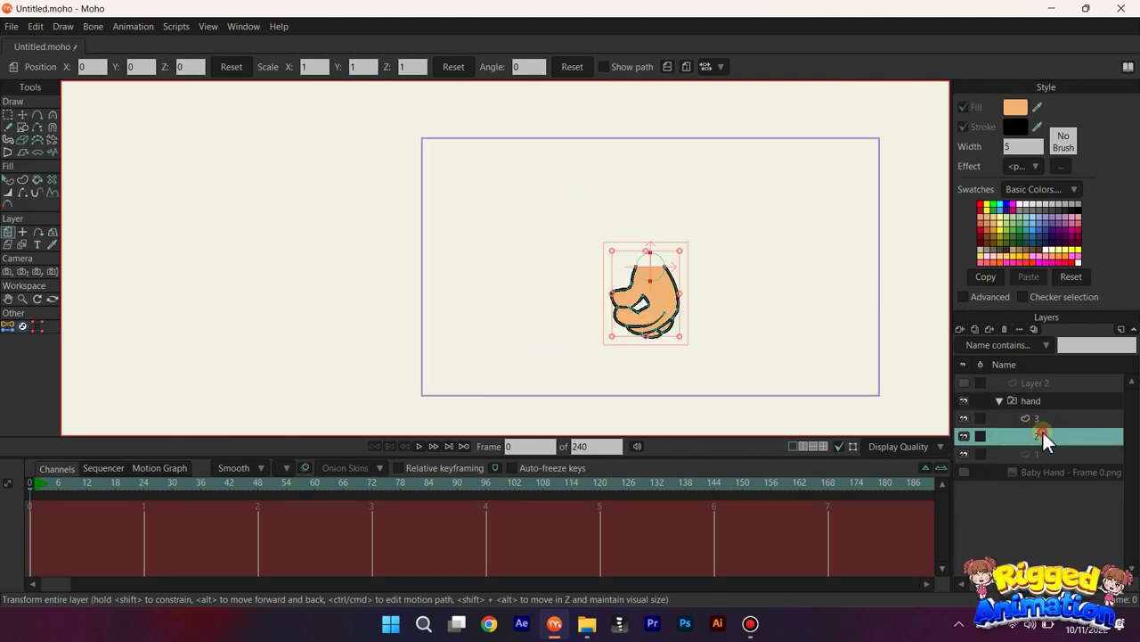
{"action": "left_click", "coordinate": [1042, 420]}
{"action": "left_click", "coordinate": [1045, 436]}
{"action": "left_click", "coordinate": [1048, 448]}
{"action": "left_click", "coordinate": [1044, 436]}
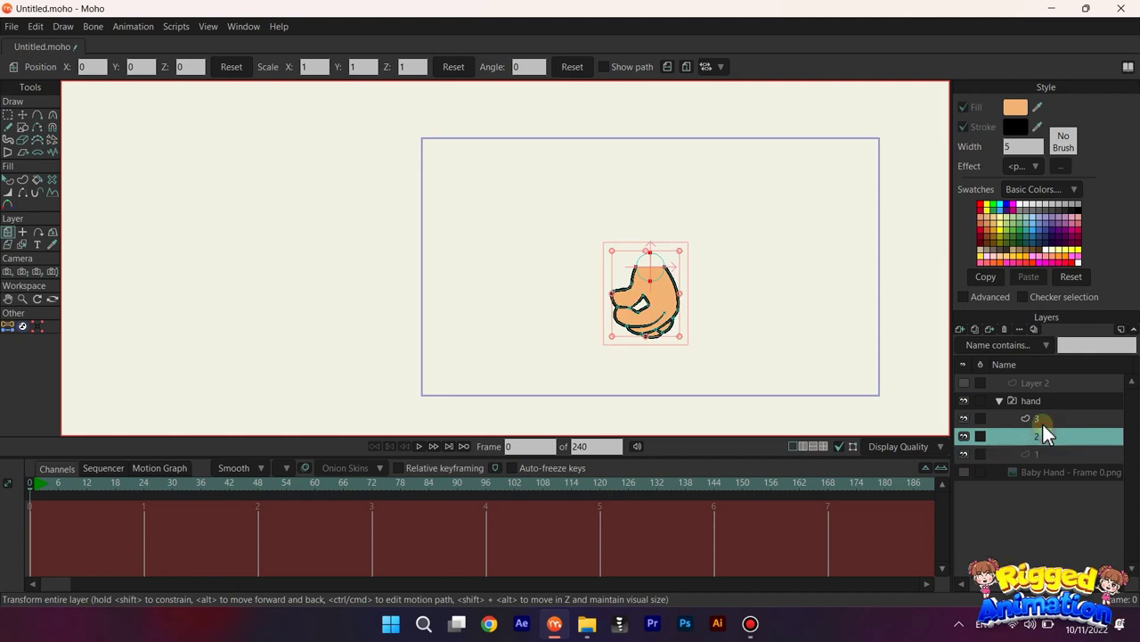
{"action": "left_click", "coordinate": [1043, 418]}
{"action": "left_click", "coordinate": [1048, 407]}
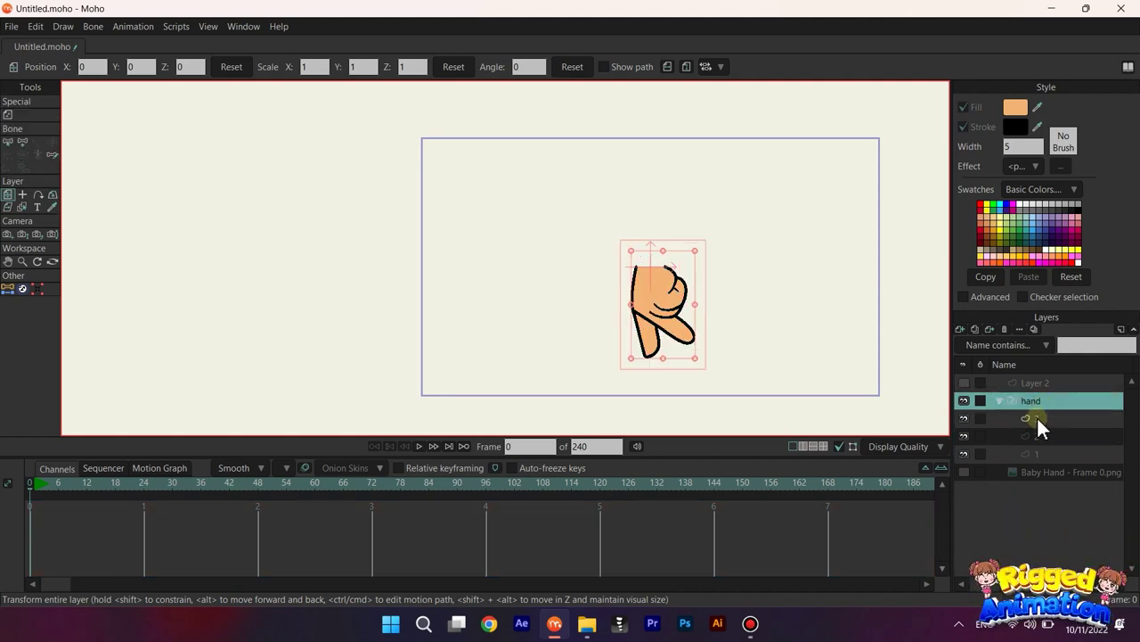
Step: Select the filled hand shape in layer 3 and show the advanced style settings
{"action": "left_click", "coordinate": [1037, 416]}
{"action": "scroll", "coordinate": [627, 247], "scroll_direction": "up", "scroll_amount": 2}
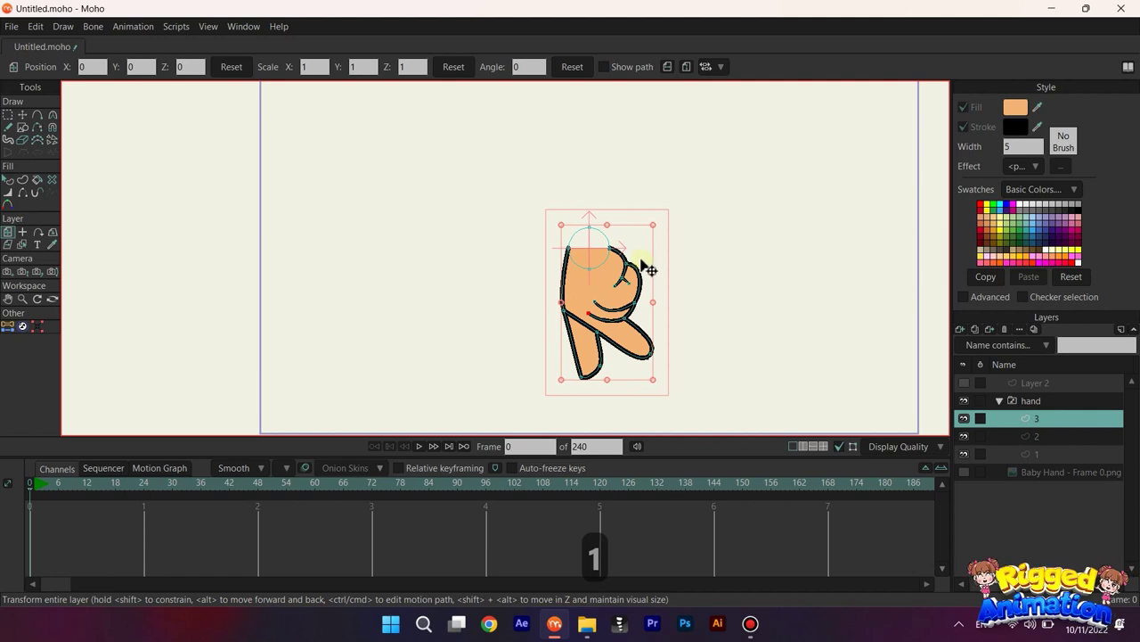
{"action": "key", "text": "q"}
{"action": "left_click", "coordinate": [595, 280]}
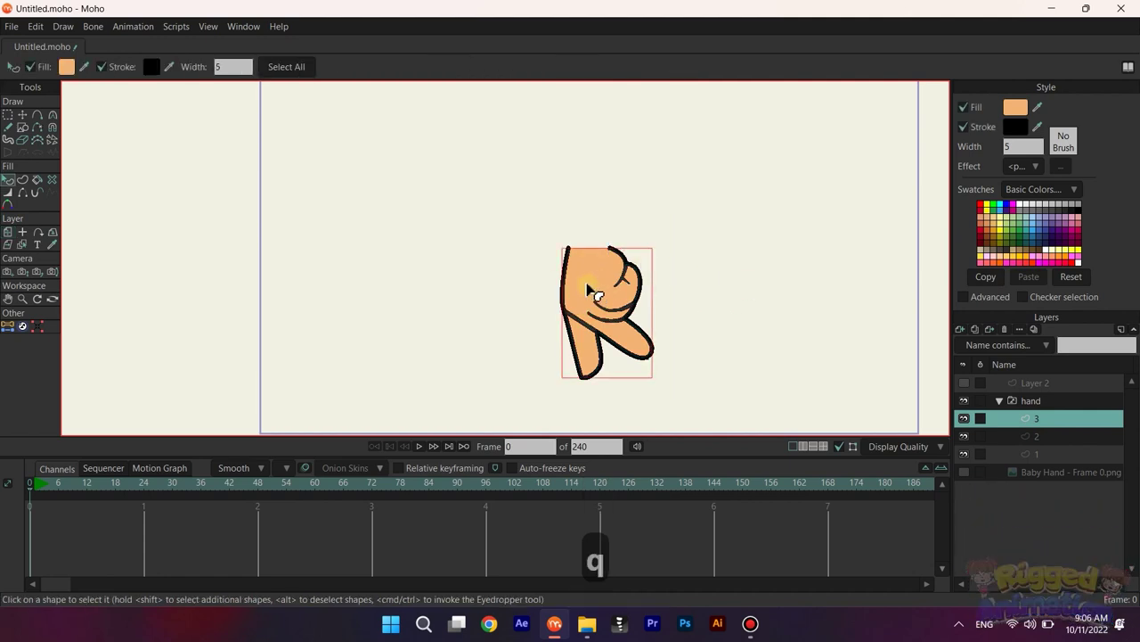
{"action": "left_click", "coordinate": [965, 296]}
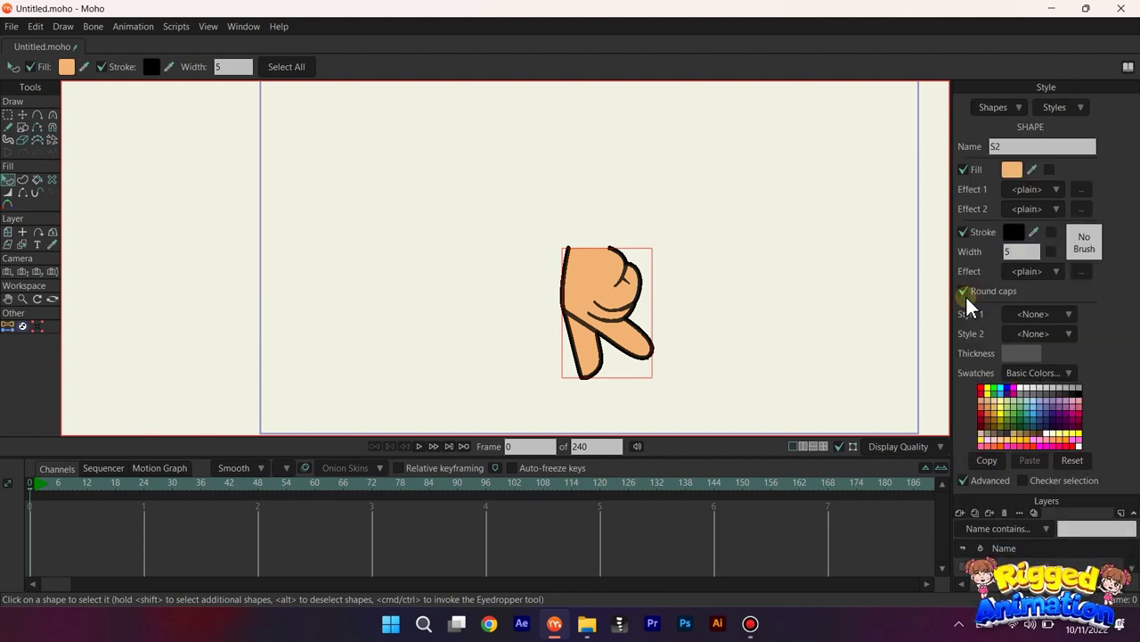
Step: Create a new style with the hand's fill and stroke, name it SKIN1, and hide the advanced style settings
{"action": "left_click", "coordinate": [1065, 106]}
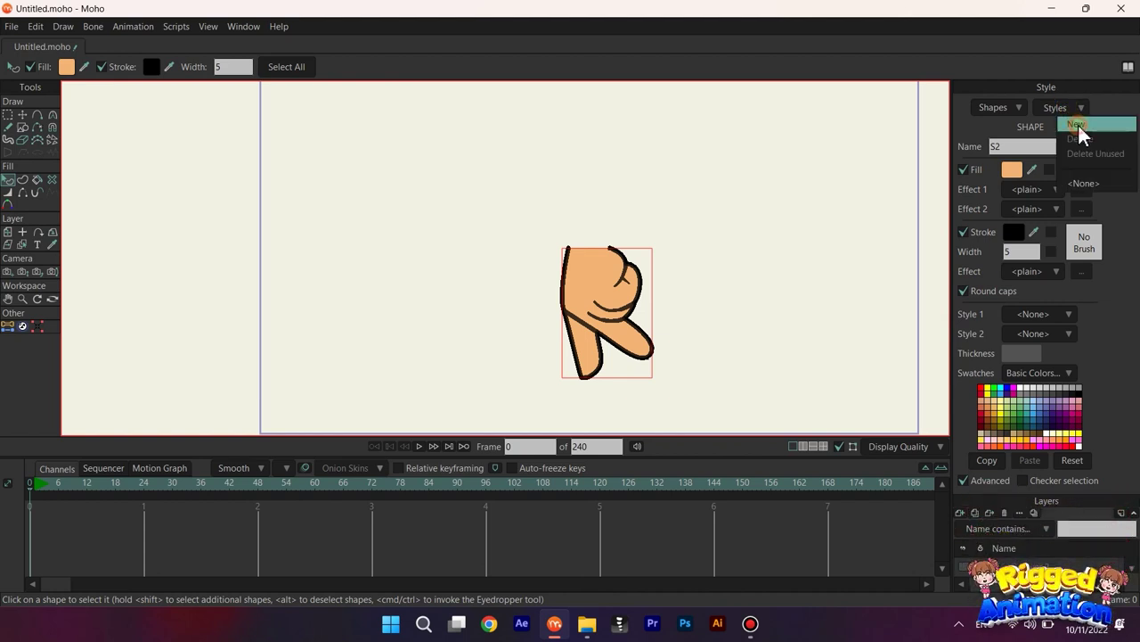
{"action": "left_click", "coordinate": [1078, 125]}
{"action": "left_click", "coordinate": [1031, 145]}
{"action": "left_click_drag", "start_coordinate": [1030, 144], "coordinate": [949, 147]}
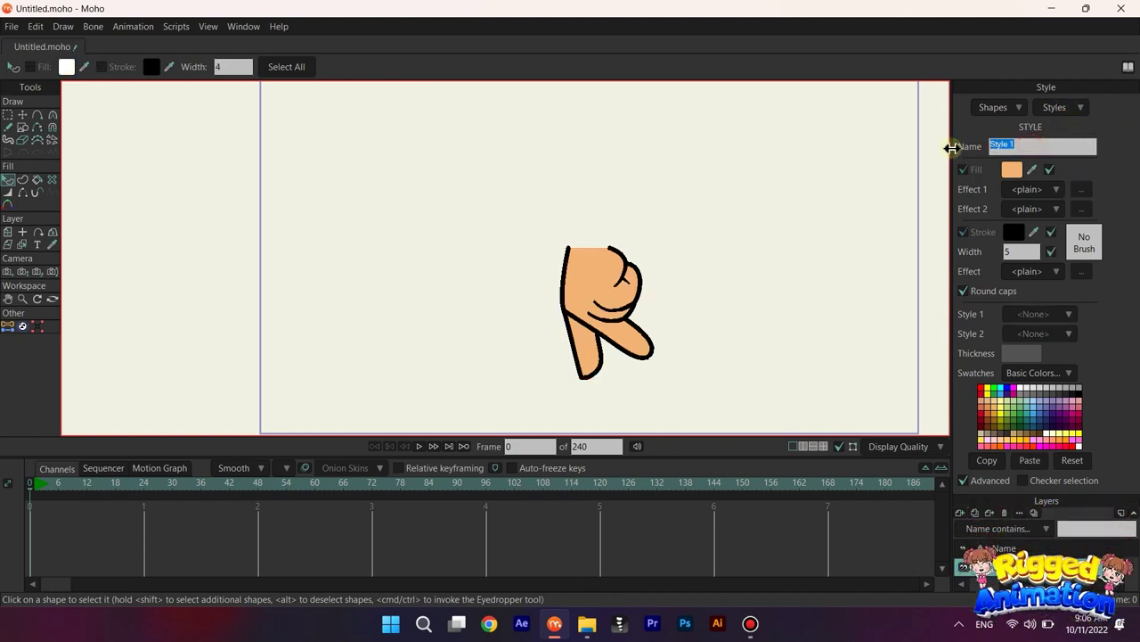
{"action": "key", "text": "Caps_Lock"}
{"action": "type", "text": "SK"}
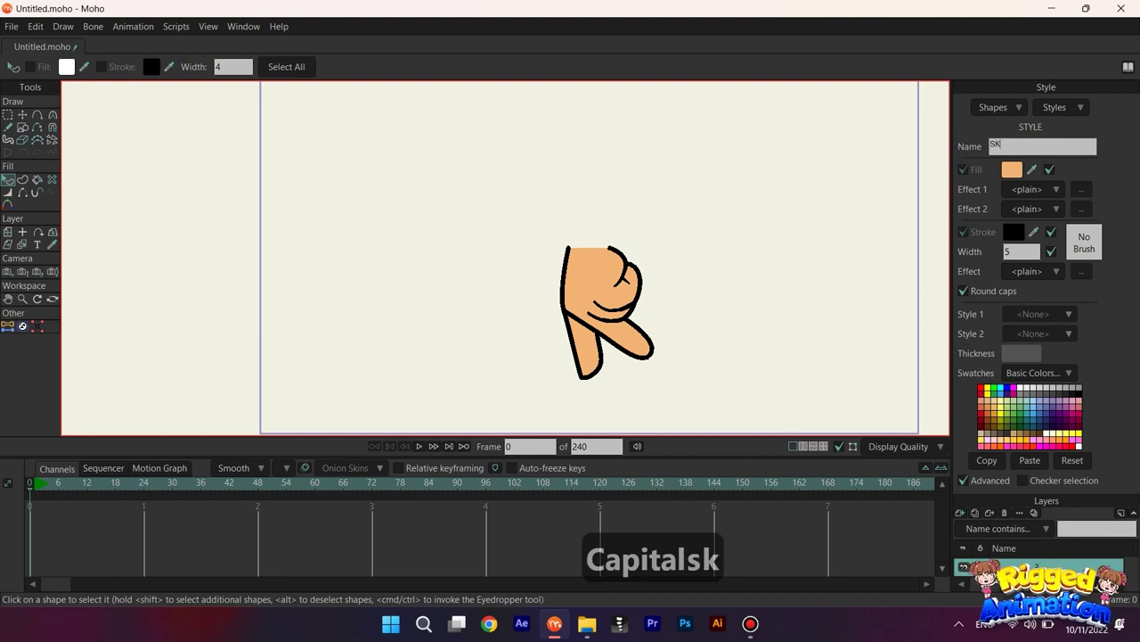
{"action": "type", "text": "IN1"}
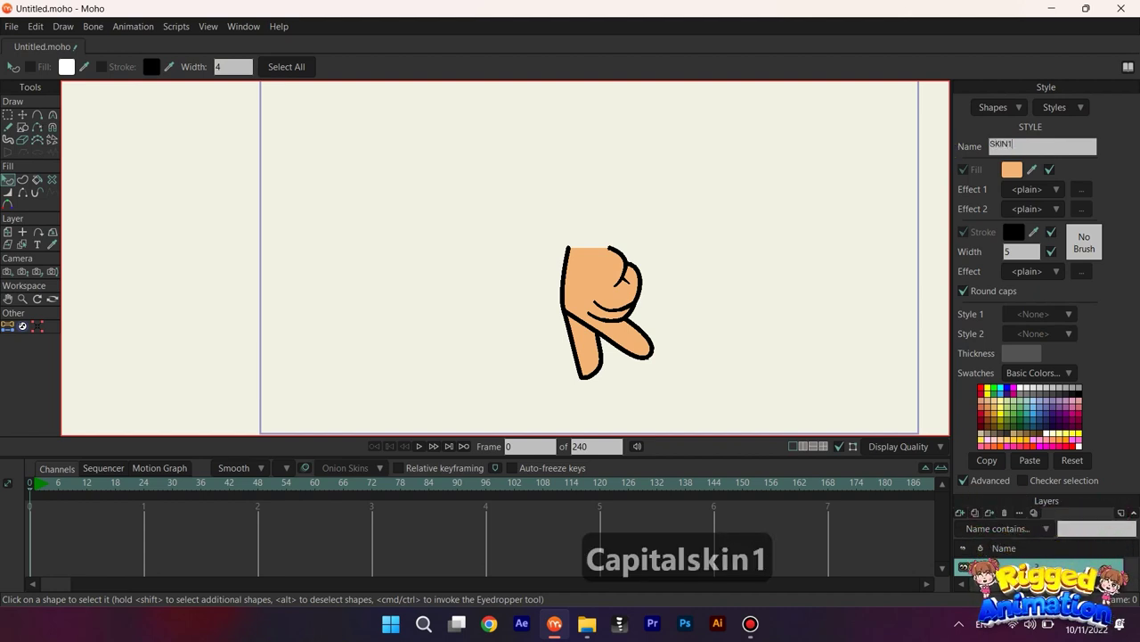
{"action": "key", "text": "Return"}
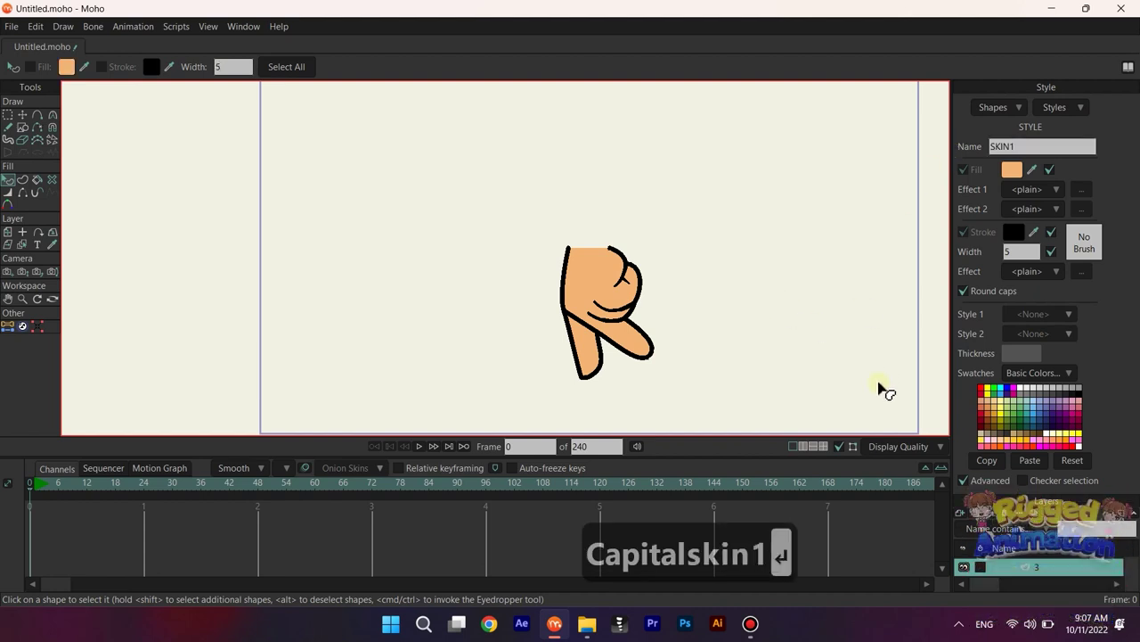
{"action": "left_click", "coordinate": [963, 480]}
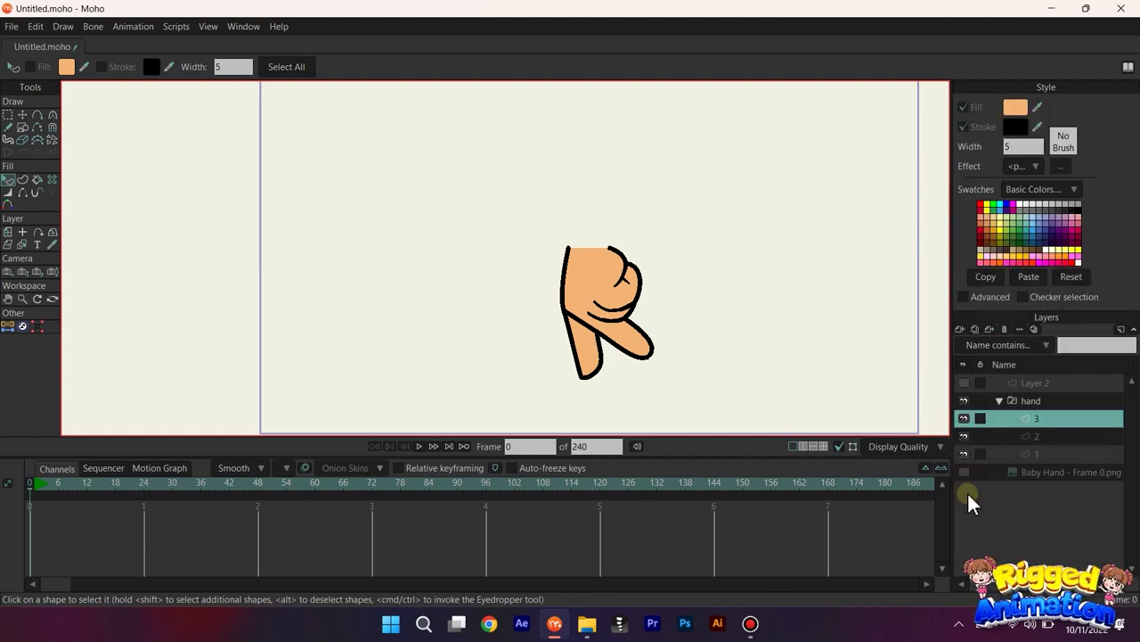
Step: Assign SKIN1 as Style 1 to the filled hand shape in layer 2
{"action": "left_click", "coordinate": [1034, 435]}
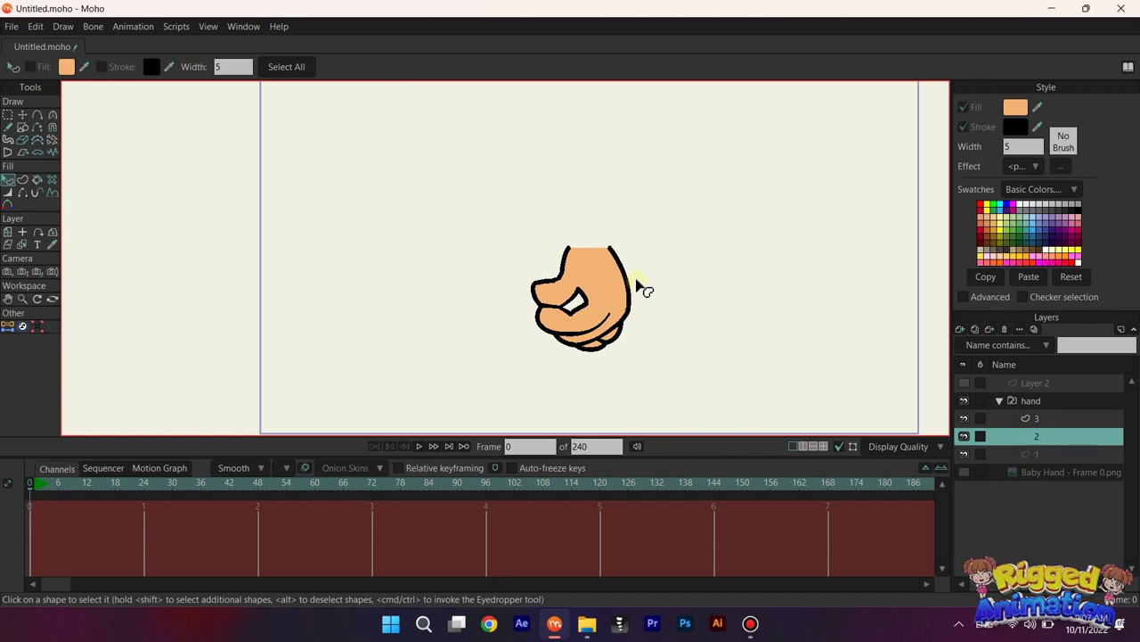
{"action": "left_click", "coordinate": [603, 289]}
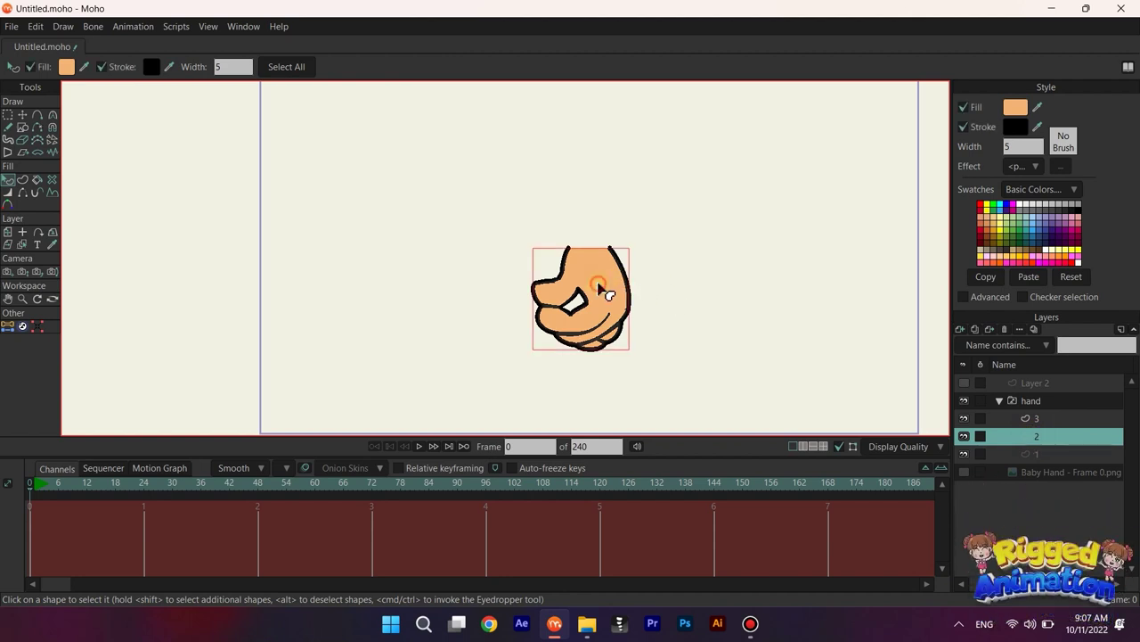
{"action": "left_click", "coordinate": [964, 296]}
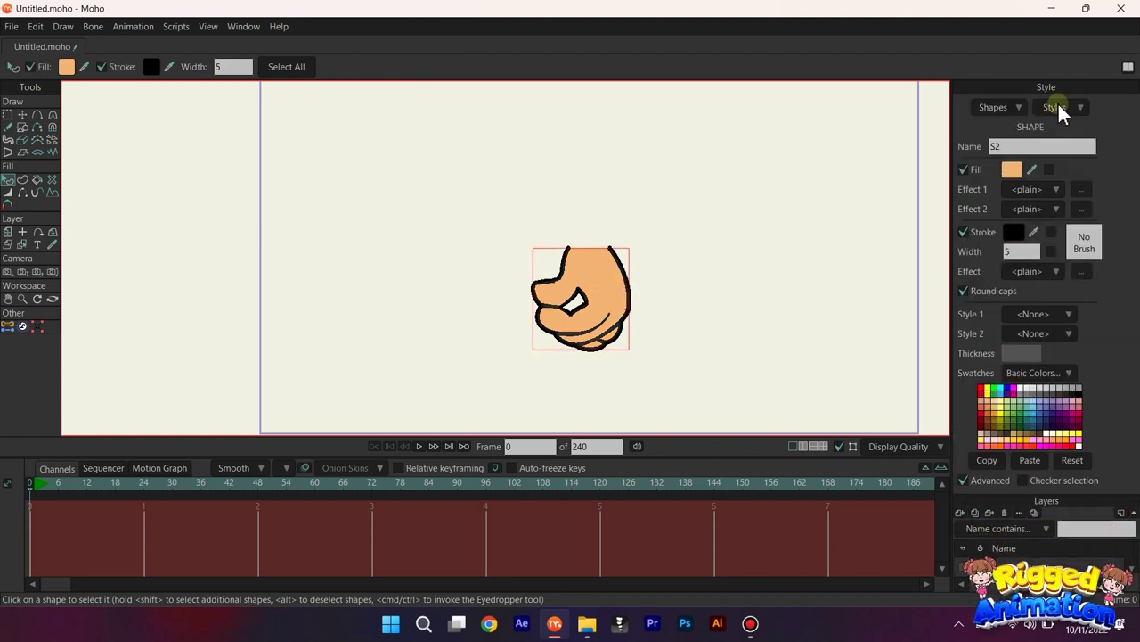
{"action": "left_click", "coordinate": [1034, 314]}
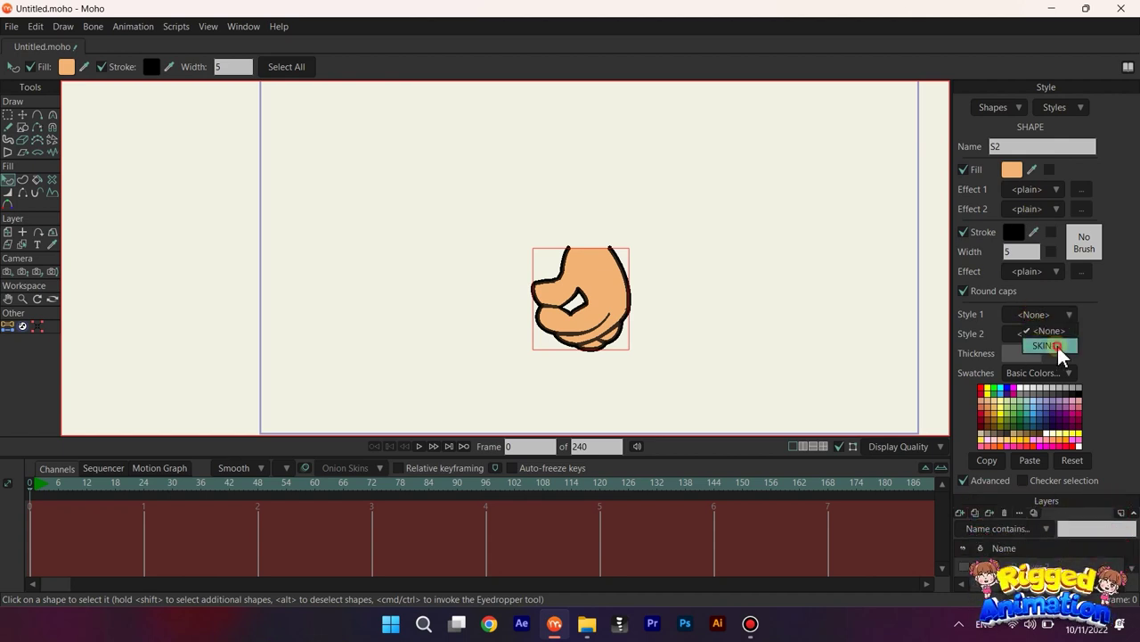
{"action": "left_click", "coordinate": [1058, 346]}
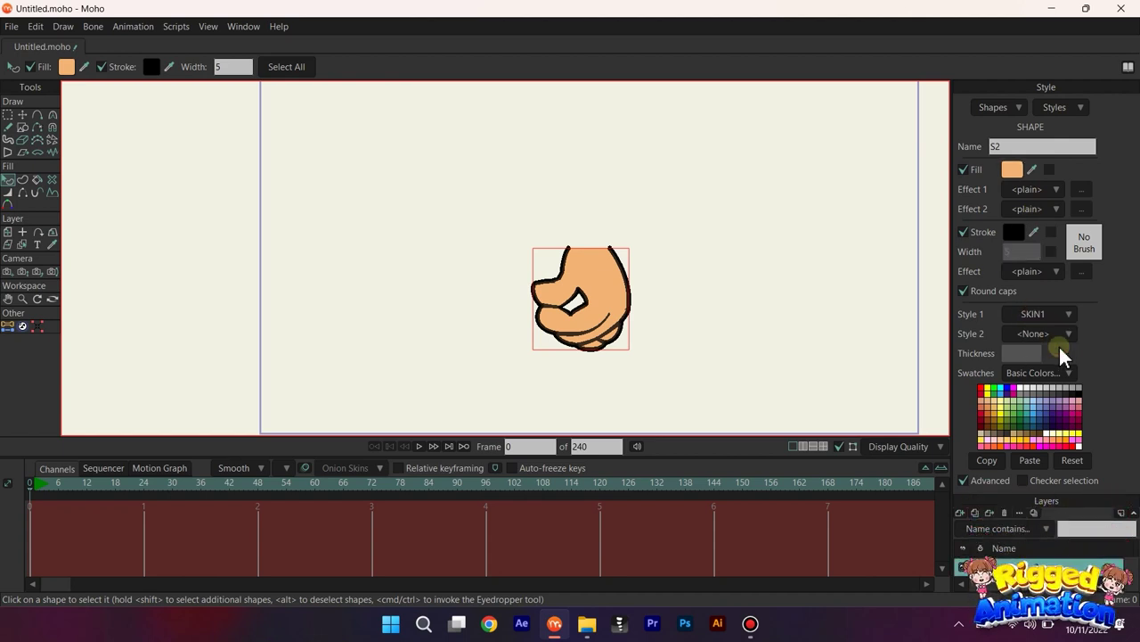
{"action": "left_click", "coordinate": [964, 480]}
Step: Assign SKIN1 as Style 1 to the filled hand shape in layer 1
{"action": "left_click", "coordinate": [1023, 455]}
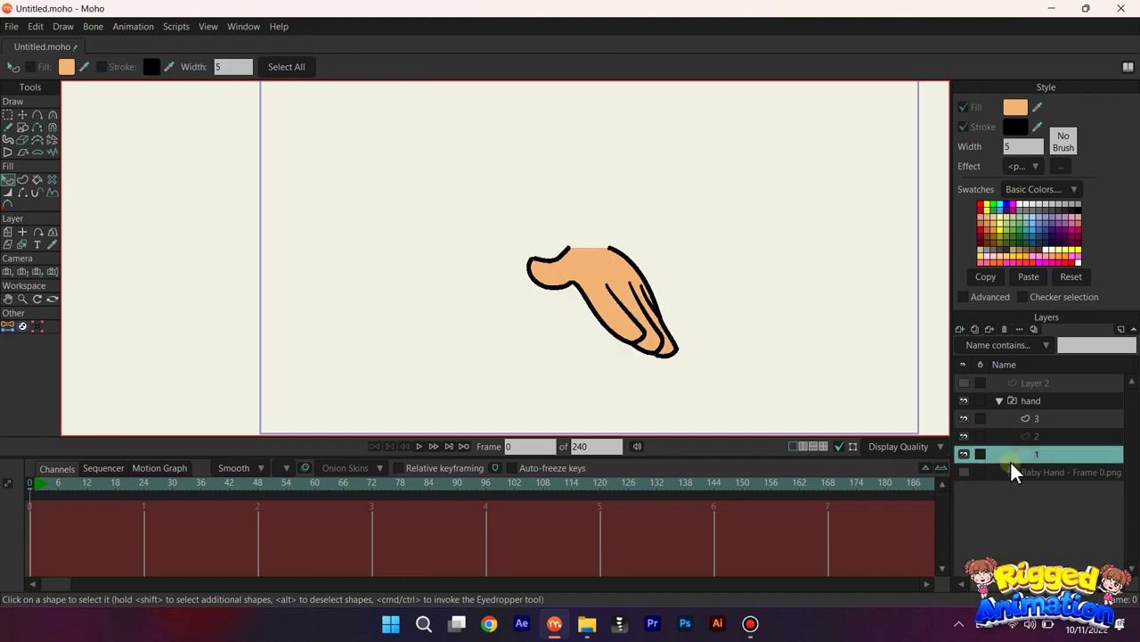
{"action": "left_click", "coordinate": [604, 270]}
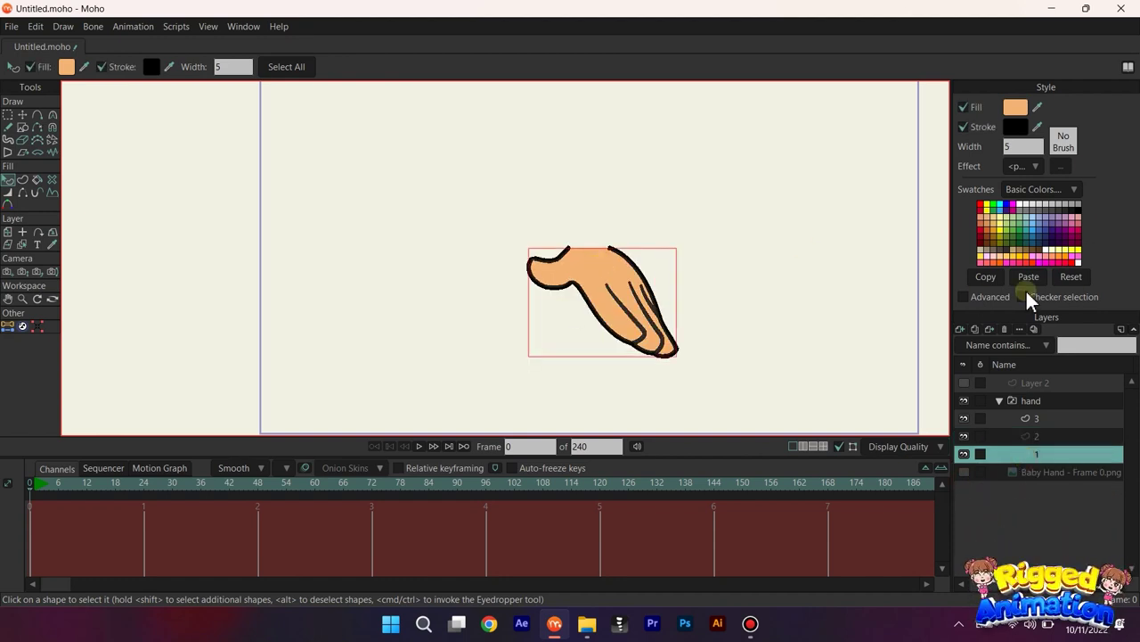
{"action": "left_click", "coordinate": [965, 295]}
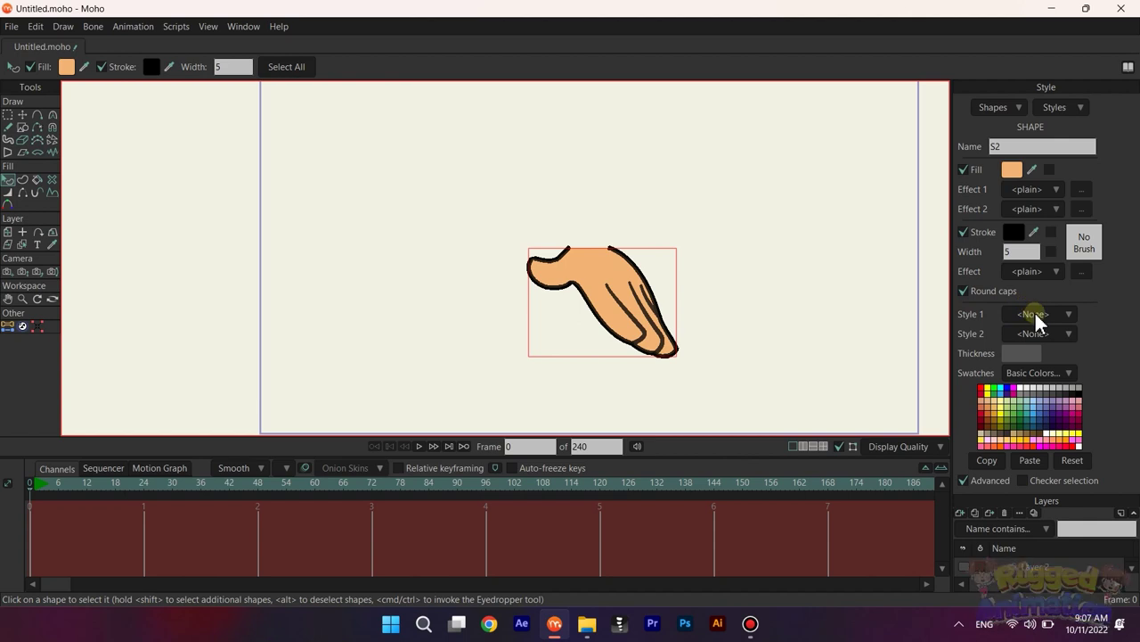
{"action": "left_click", "coordinate": [1034, 314]}
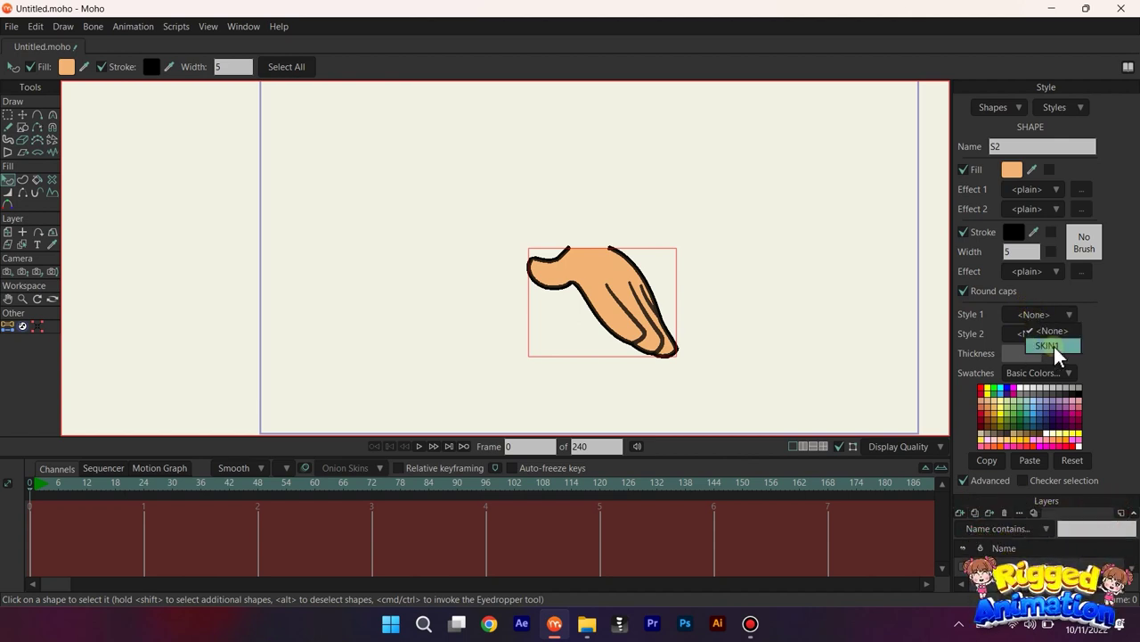
{"action": "left_click", "coordinate": [1054, 347]}
{"action": "left_click", "coordinate": [964, 481]}
{"action": "scroll", "coordinate": [673, 326], "scroll_direction": "down", "scroll_amount": 1}
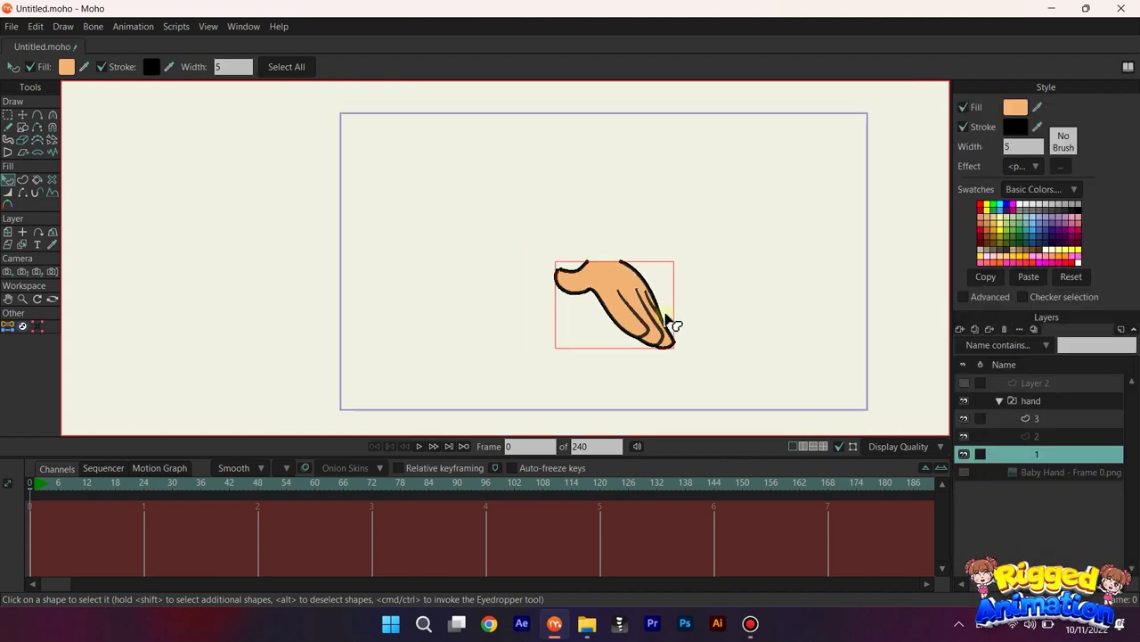
{"action": "scroll", "coordinate": [665, 314], "scroll_direction": "up", "scroll_amount": 1}
Step: Load the SKIN1 style with the hand switch layer selected and set its fill colour to blue, 1200FF
{"action": "left_click", "coordinate": [1020, 401]}
{"action": "left_click", "coordinate": [999, 401]}
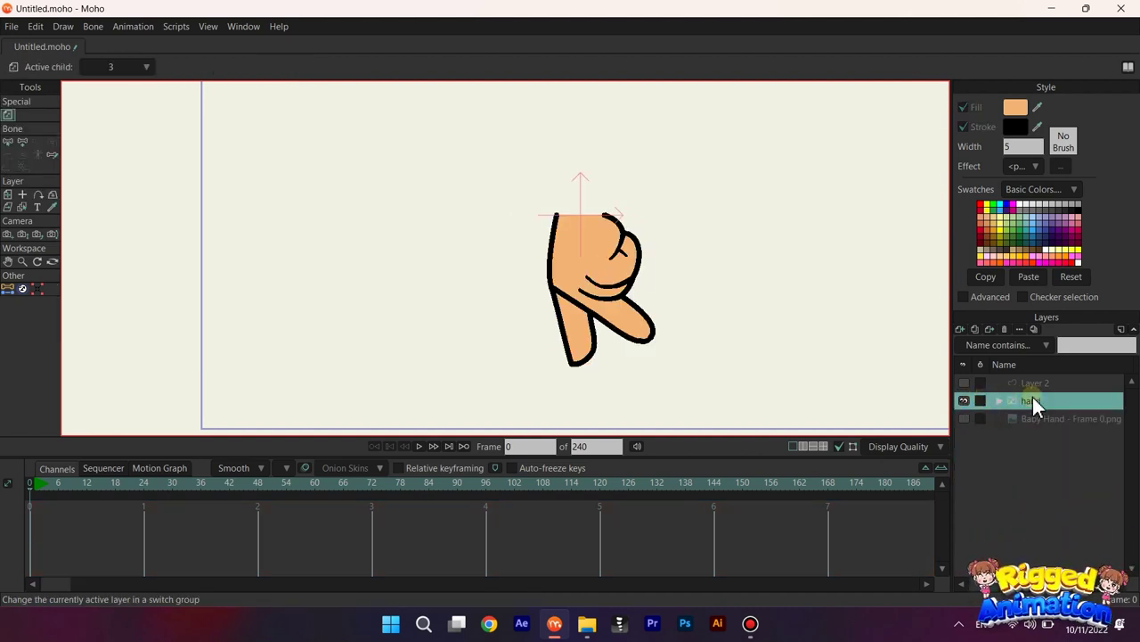
{"action": "left_click", "coordinate": [965, 297]}
{"action": "left_click", "coordinate": [1060, 108]}
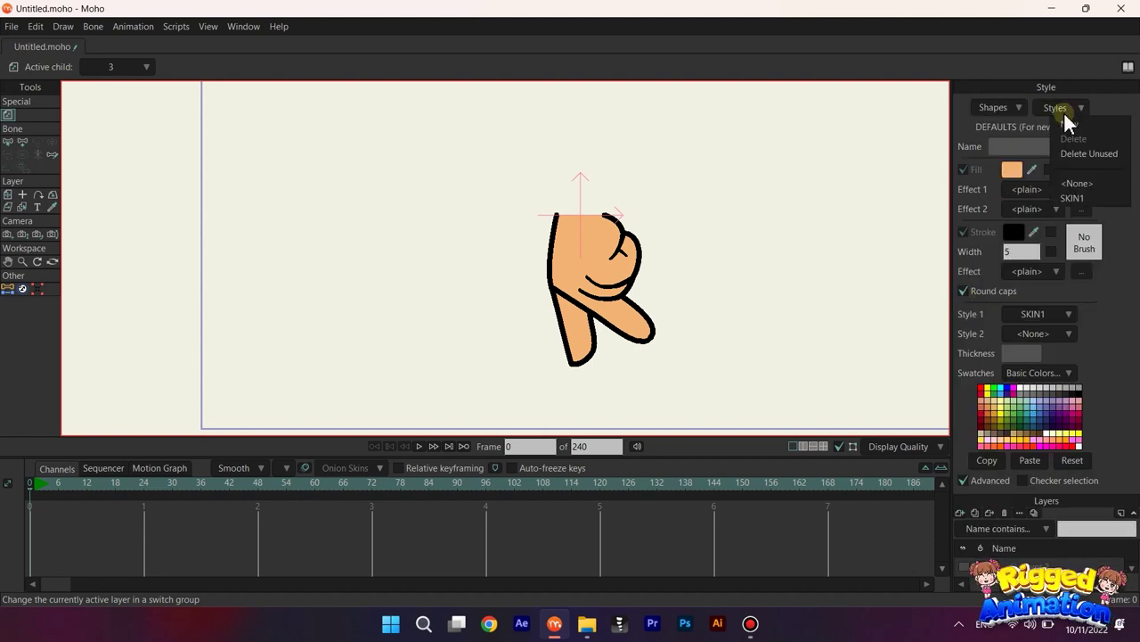
{"action": "left_click", "coordinate": [1079, 198]}
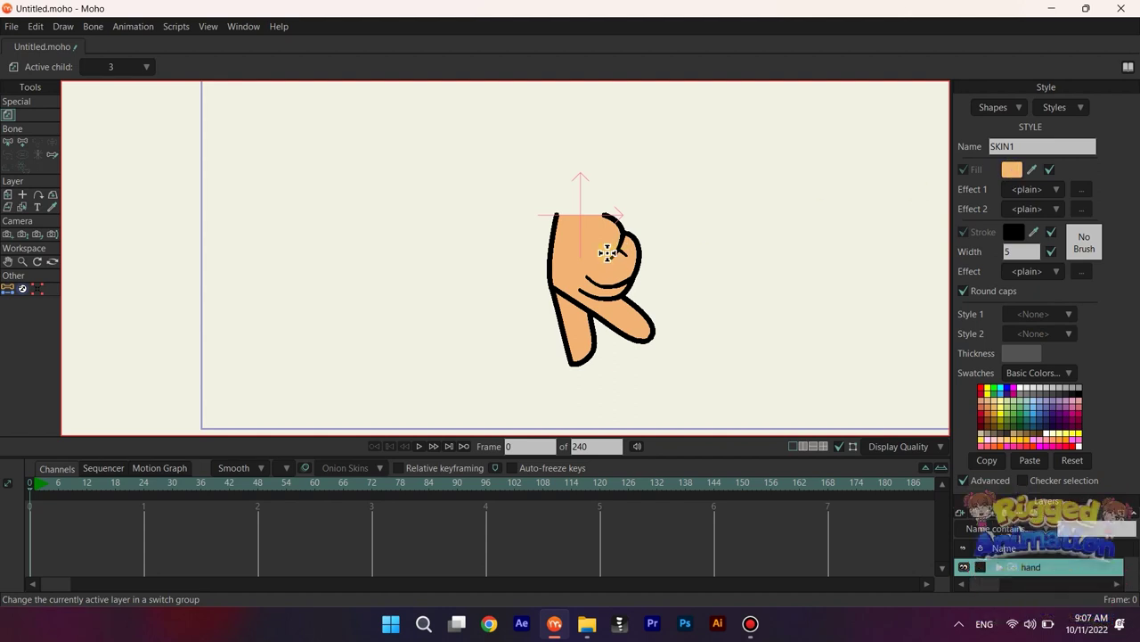
{"action": "left_click", "coordinate": [1015, 170]}
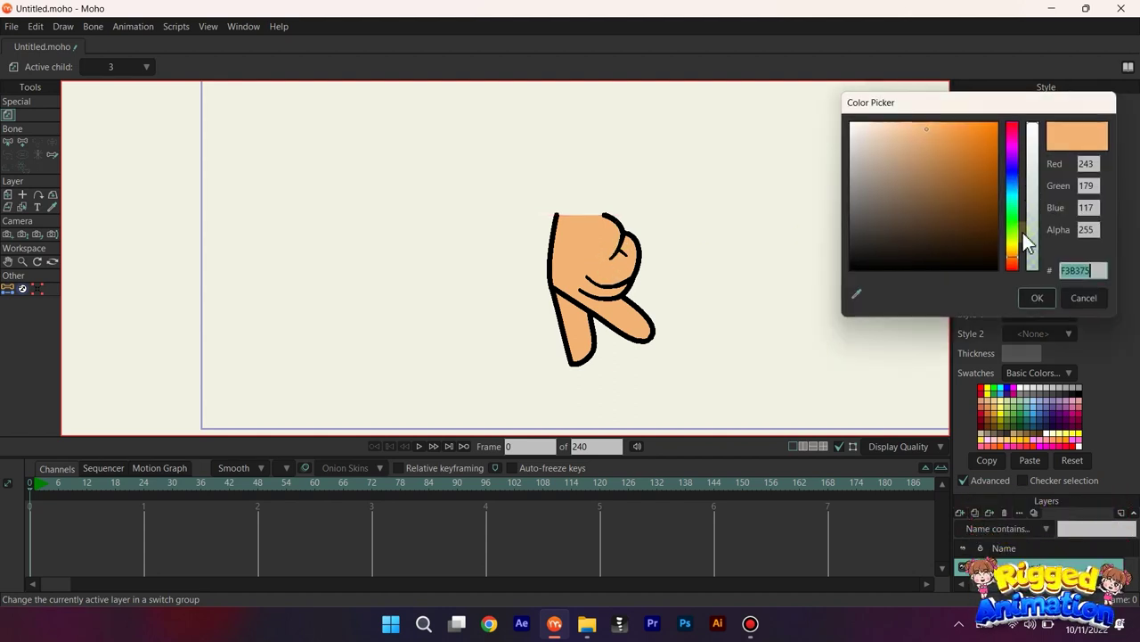
{"action": "left_click", "coordinate": [1012, 170]}
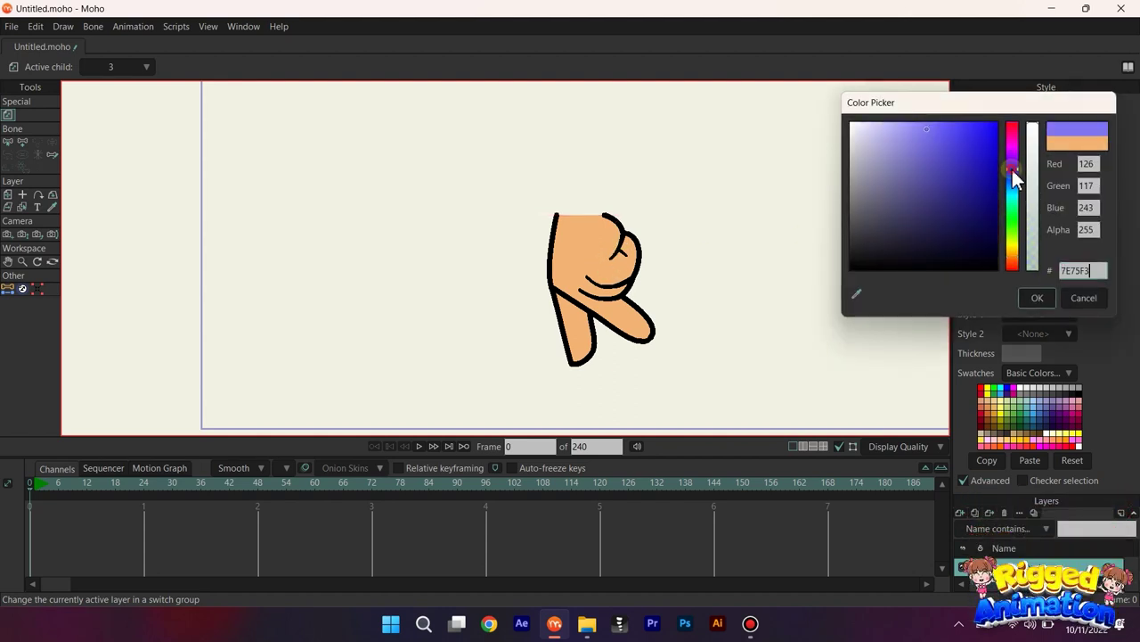
{"action": "left_click_drag", "start_coordinate": [986, 149], "coordinate": [1022, 114]}
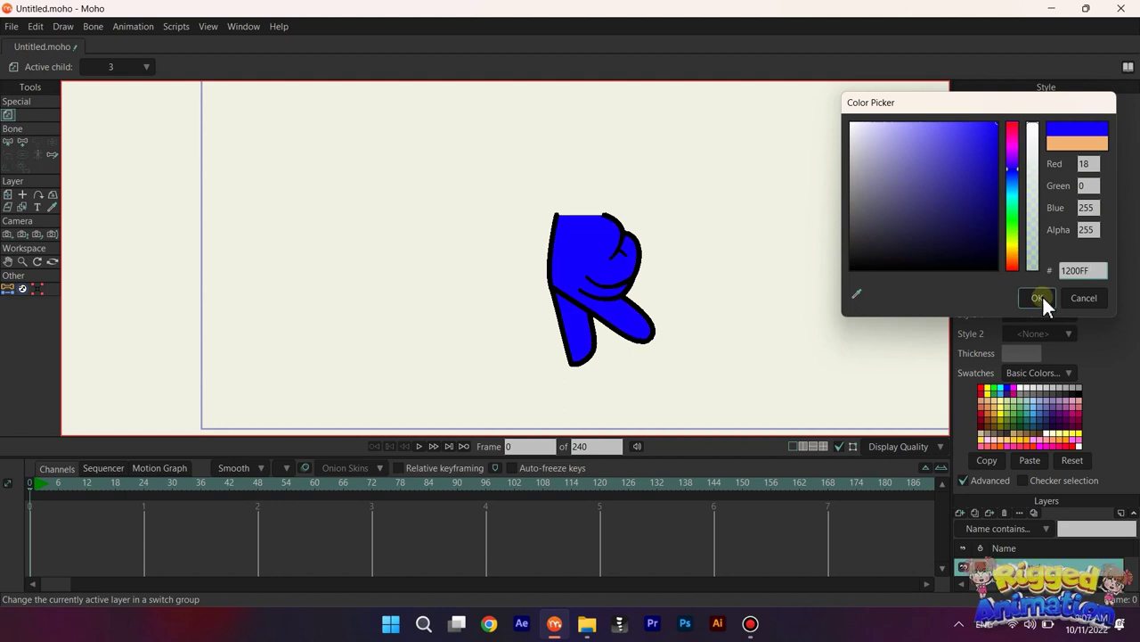
{"action": "left_click", "coordinate": [1038, 298]}
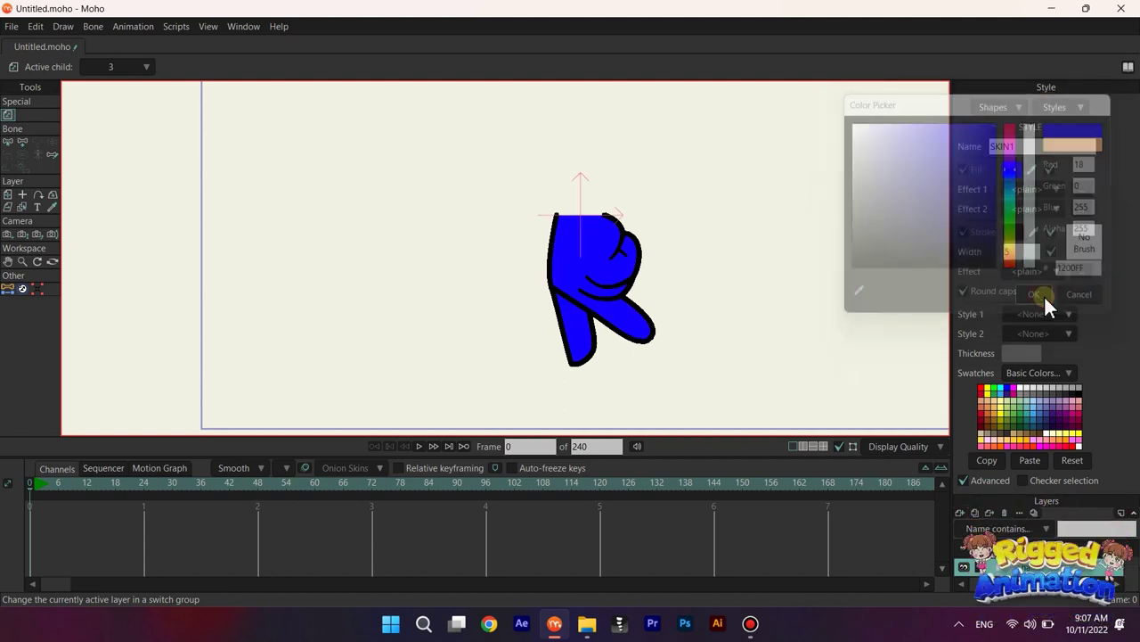
Step: Hide the advanced style settings, check the skin colour on hand poses 1, 2 and 3, and collapse the hand layer
{"action": "left_click", "coordinate": [978, 478]}
{"action": "left_click", "coordinate": [997, 400]}
{"action": "left_click", "coordinate": [1038, 435]}
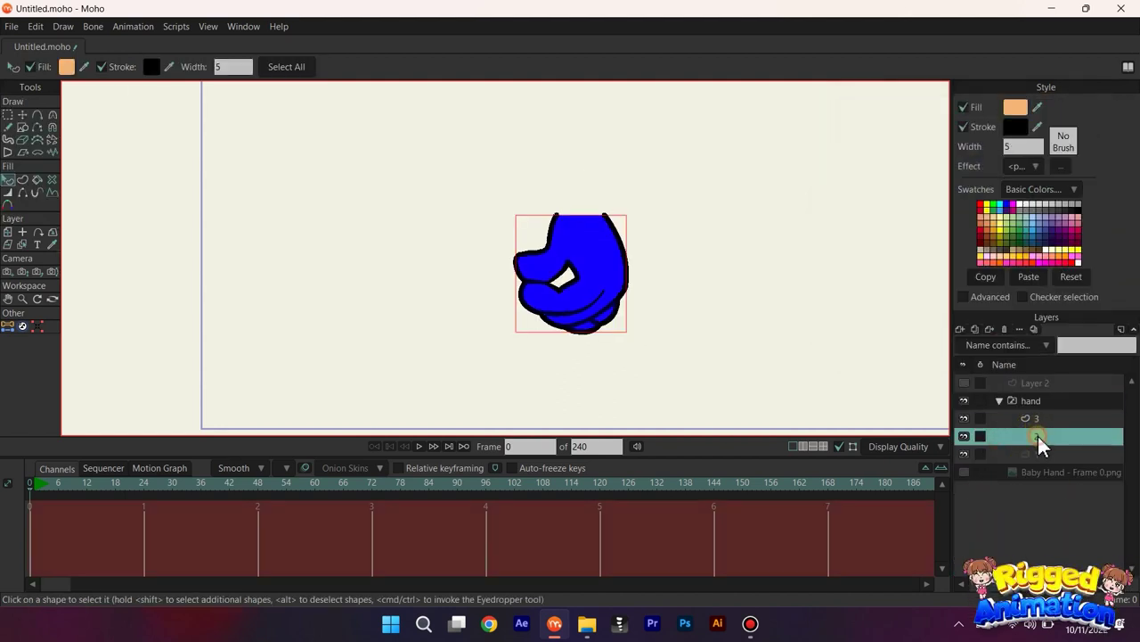
{"action": "left_click", "coordinate": [1039, 452]}
{"action": "left_click", "coordinate": [1040, 436]}
{"action": "left_click", "coordinate": [1039, 418]}
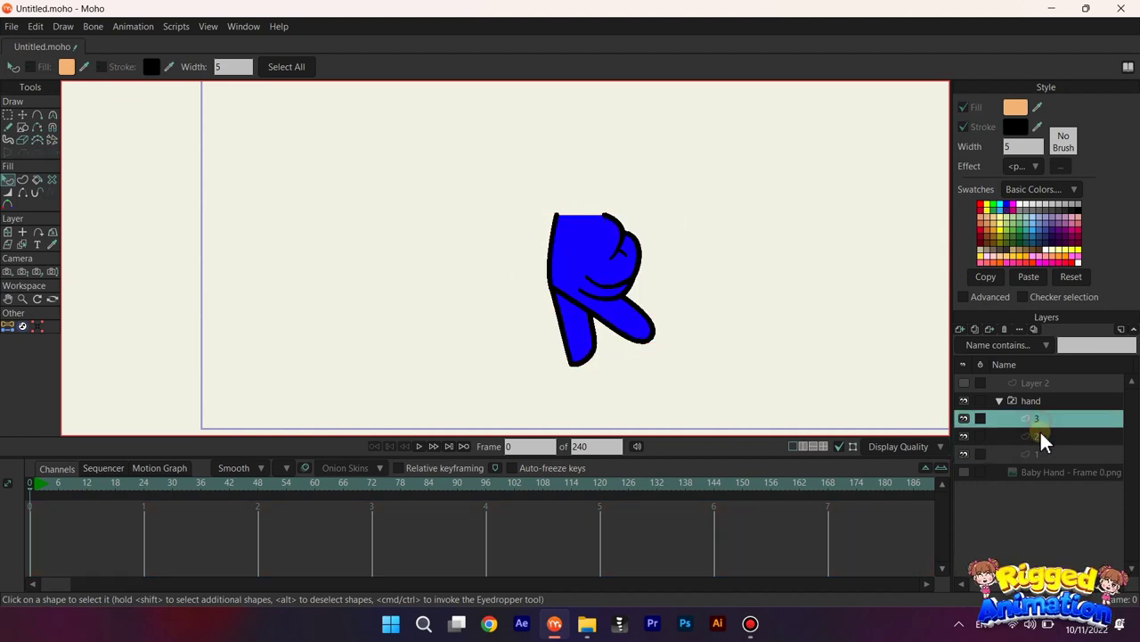
{"action": "left_click", "coordinate": [1040, 436]}
{"action": "left_click", "coordinate": [1041, 453]}
{"action": "left_click", "coordinate": [1032, 402]}
{"action": "left_click", "coordinate": [1000, 401]}
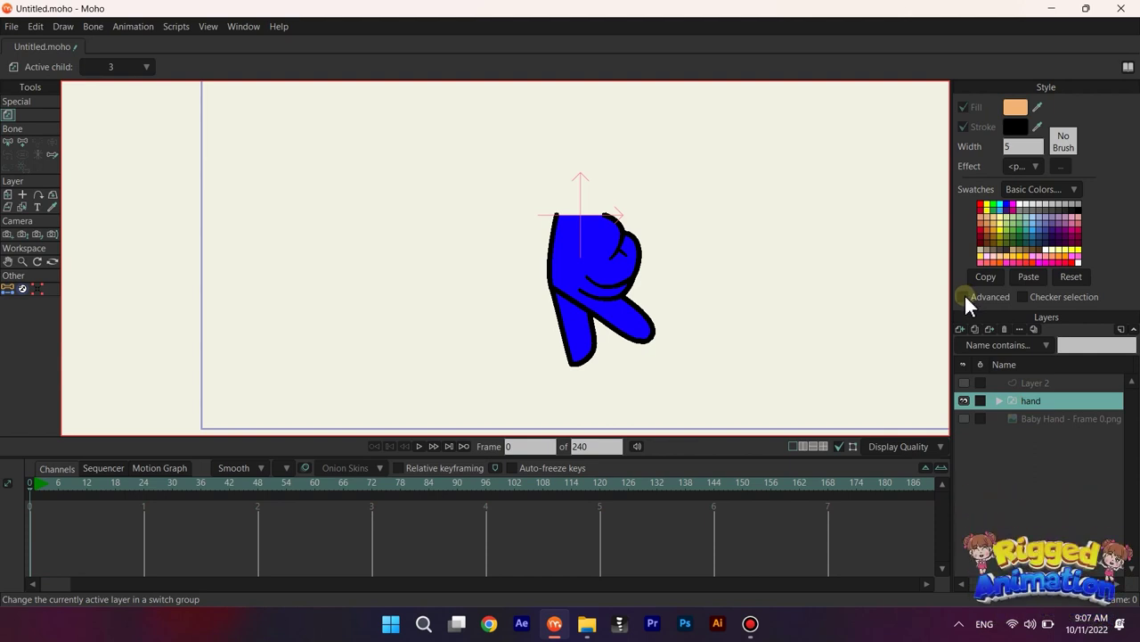
Step: Reopen the SKIN1 style in the advanced style settings and set its fill colour to green, 24FF00
{"action": "left_click", "coordinate": [965, 296]}
{"action": "left_click", "coordinate": [1062, 107]}
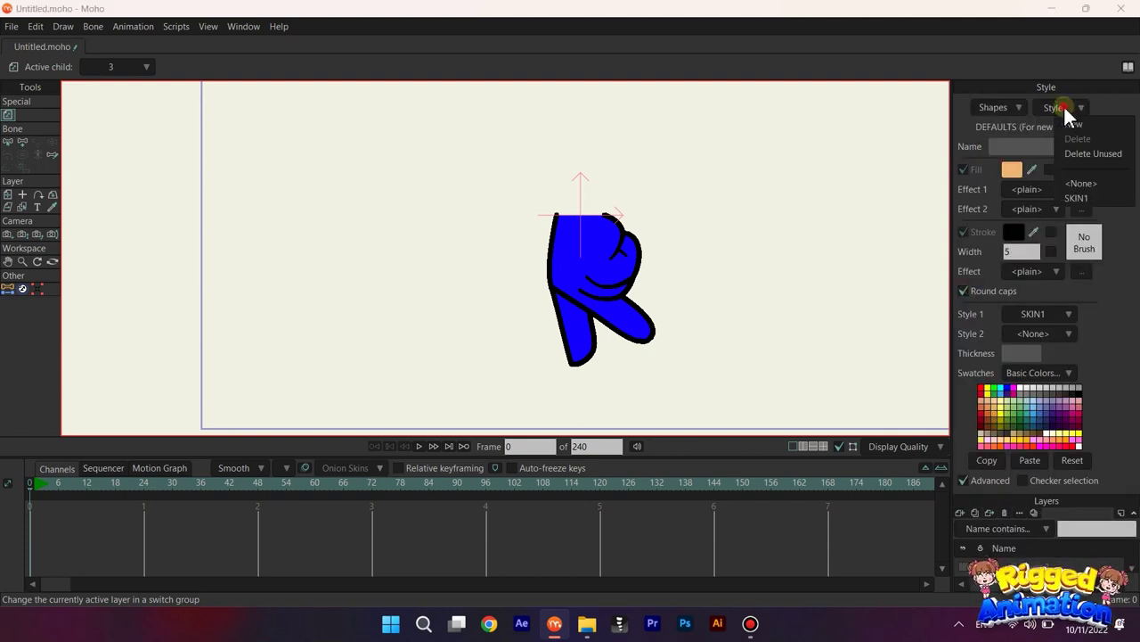
{"action": "left_click", "coordinate": [1076, 195]}
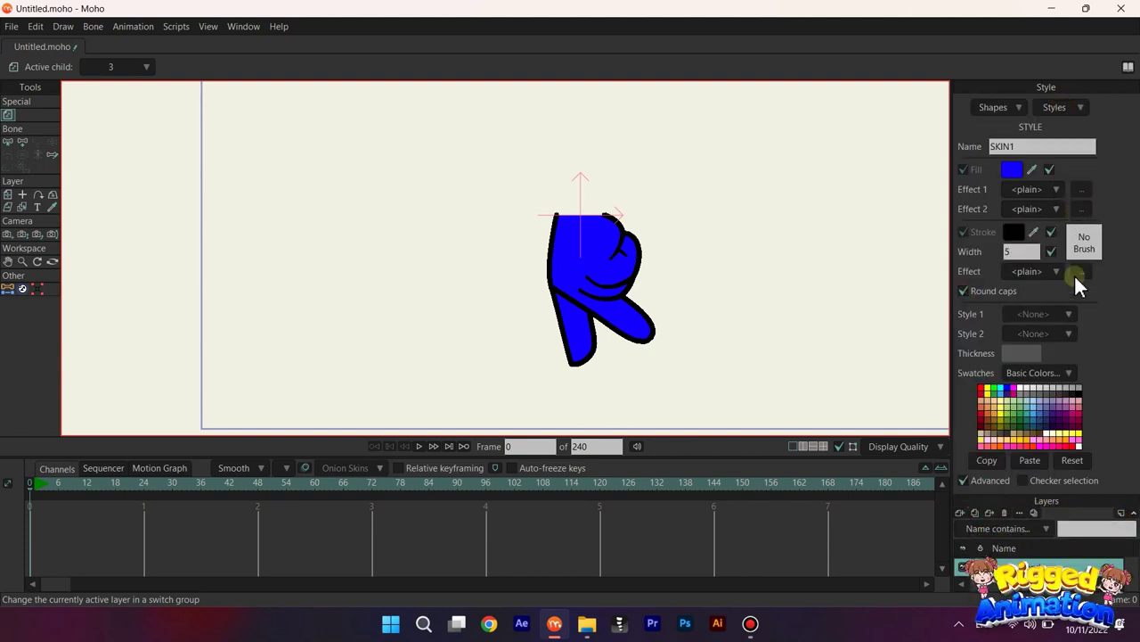
{"action": "left_click", "coordinate": [1012, 172]}
{"action": "left_click", "coordinate": [1011, 218]}
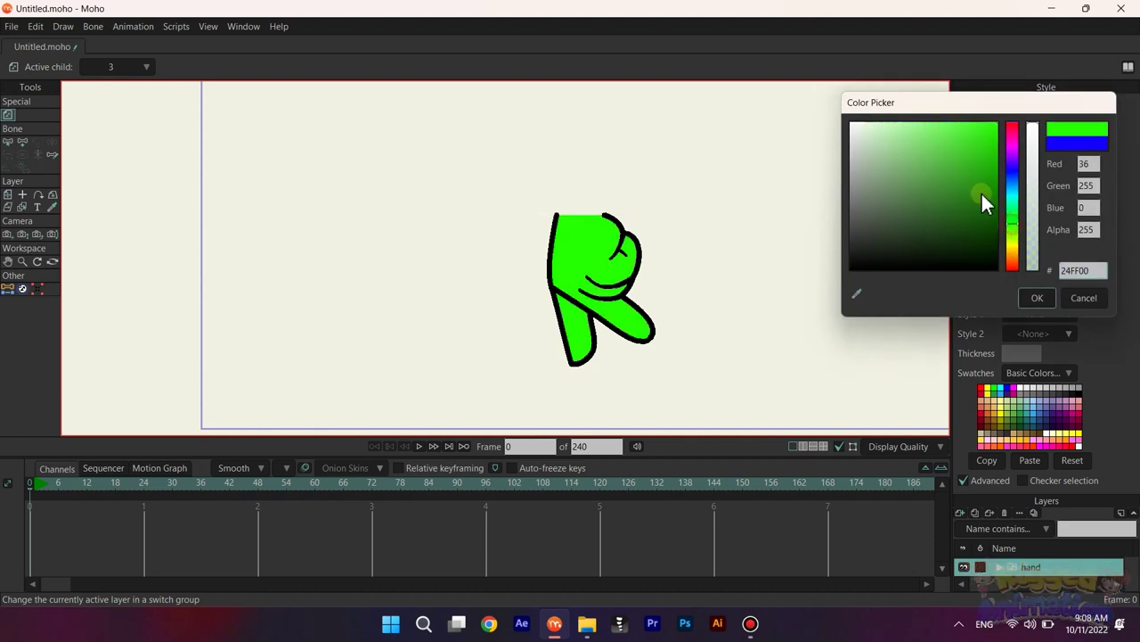
{"action": "left_click", "coordinate": [1036, 298]}
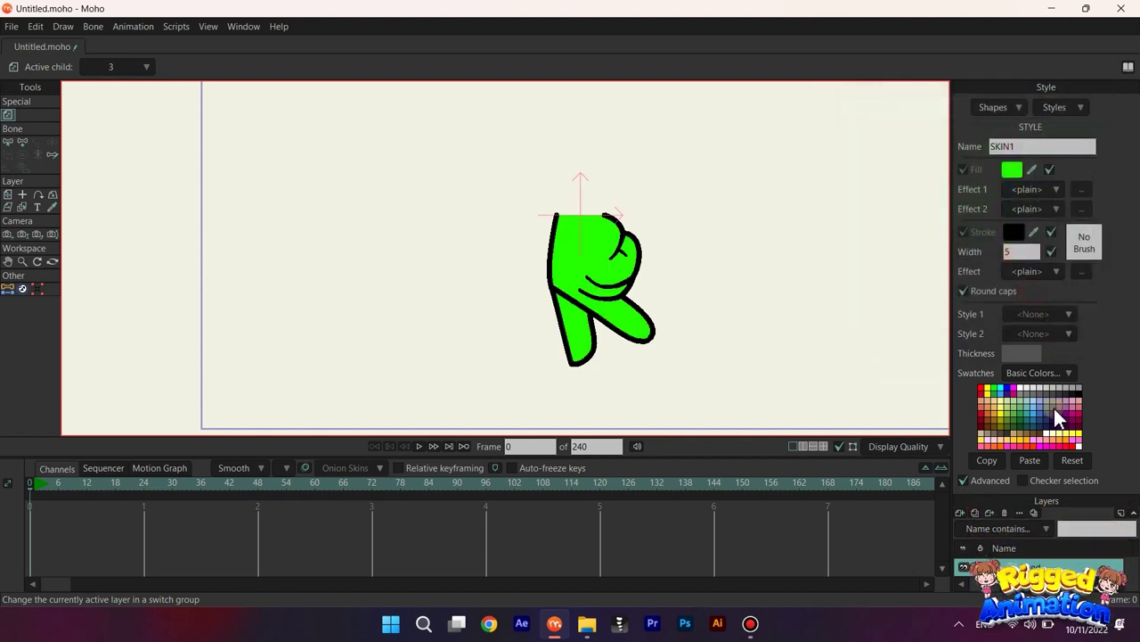
Step: Hide the advanced style settings, check the fill on hand poses 1 and 2, and collapse the hand layer again
{"action": "left_click", "coordinate": [962, 481]}
{"action": "left_click", "coordinate": [1003, 403]}
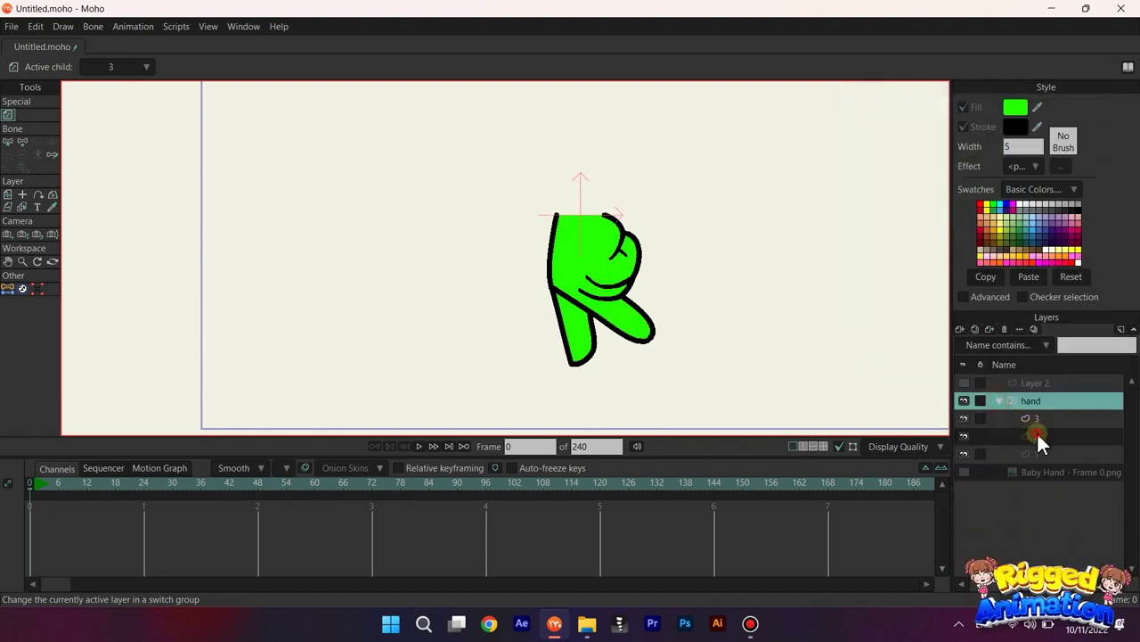
{"action": "left_click", "coordinate": [1041, 453]}
{"action": "left_click", "coordinate": [1040, 437]}
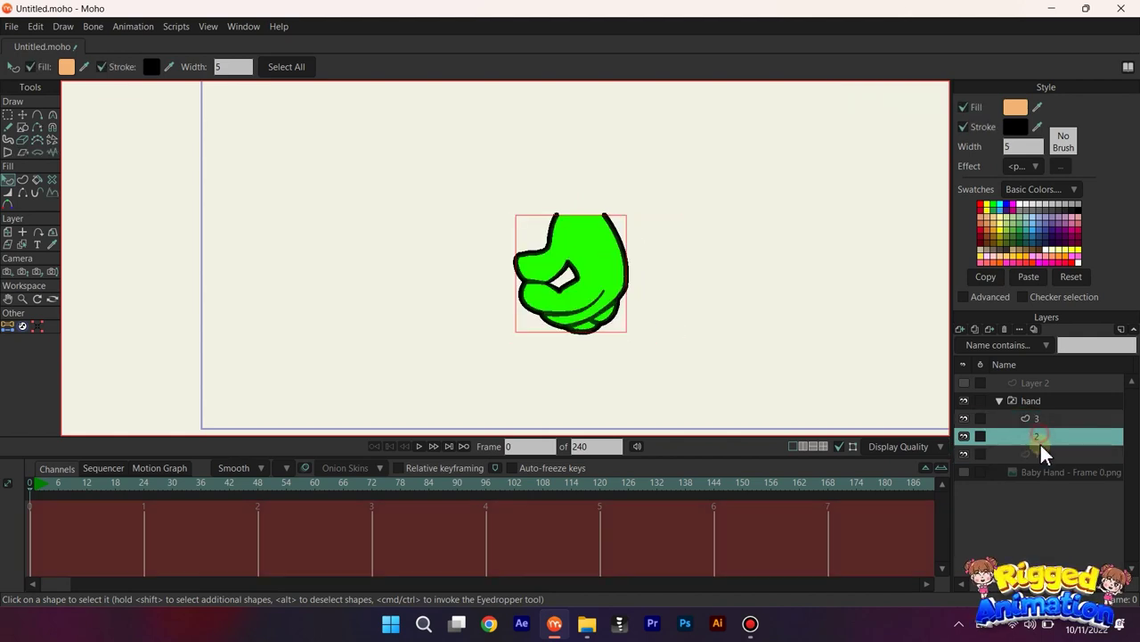
{"action": "left_click", "coordinate": [1040, 454]}
{"action": "left_click", "coordinate": [1003, 401]}
{"action": "left_click", "coordinate": [1002, 401]}
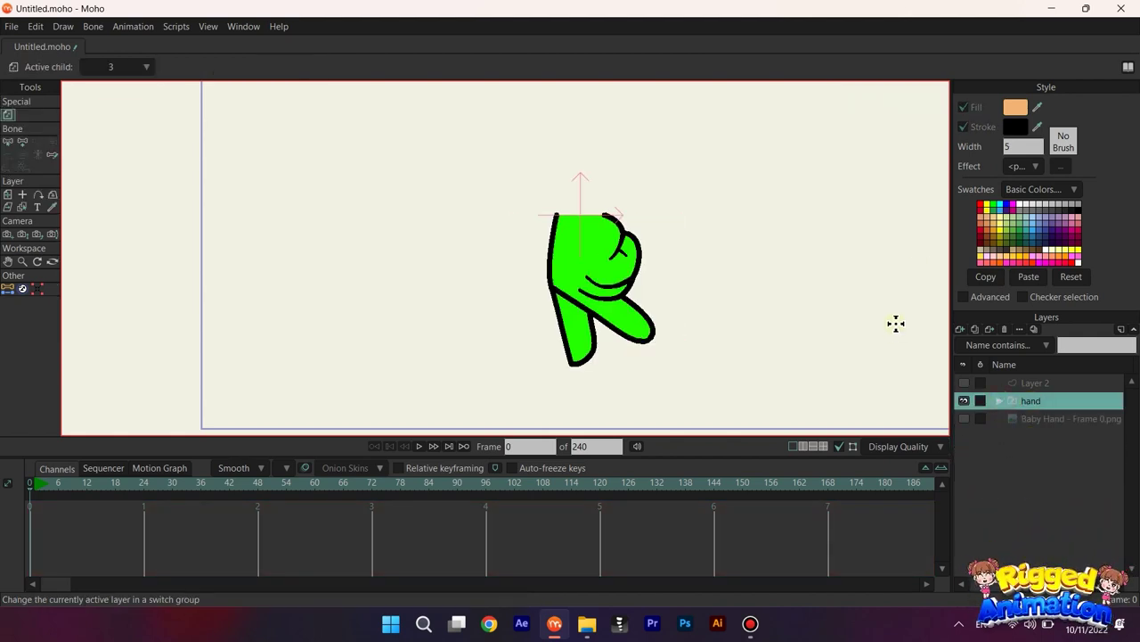
Step: Load the SKIN1 style in the advanced style settings and set its fill to a light peach skin tone, FFB57F
{"action": "left_click", "coordinate": [963, 297]}
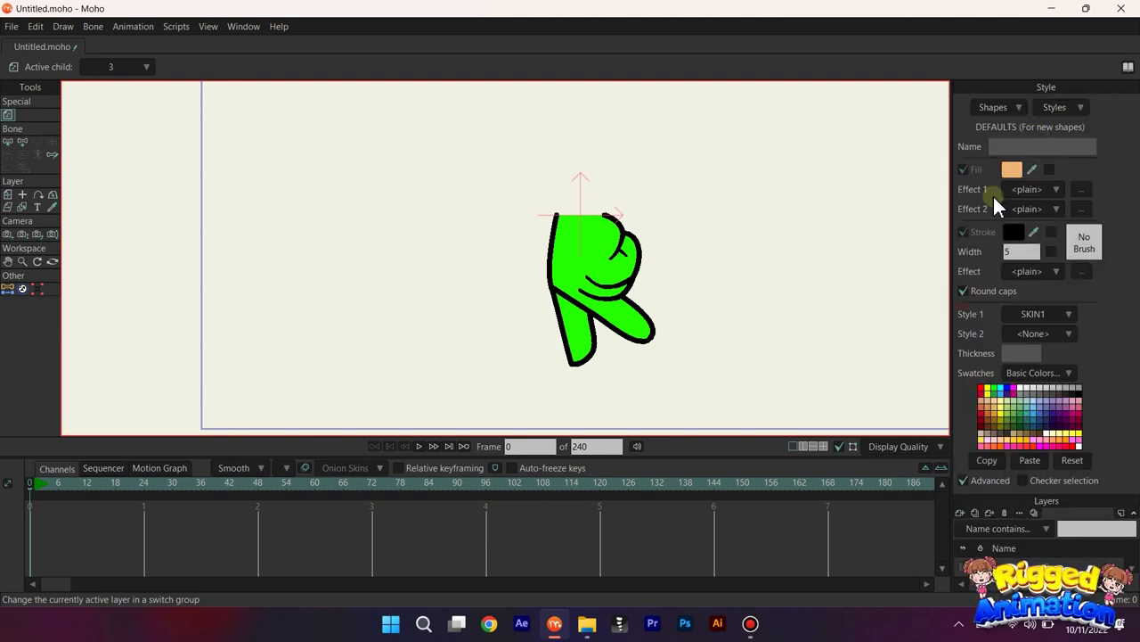
{"action": "left_click", "coordinate": [1069, 105]}
{"action": "left_click", "coordinate": [1102, 192]}
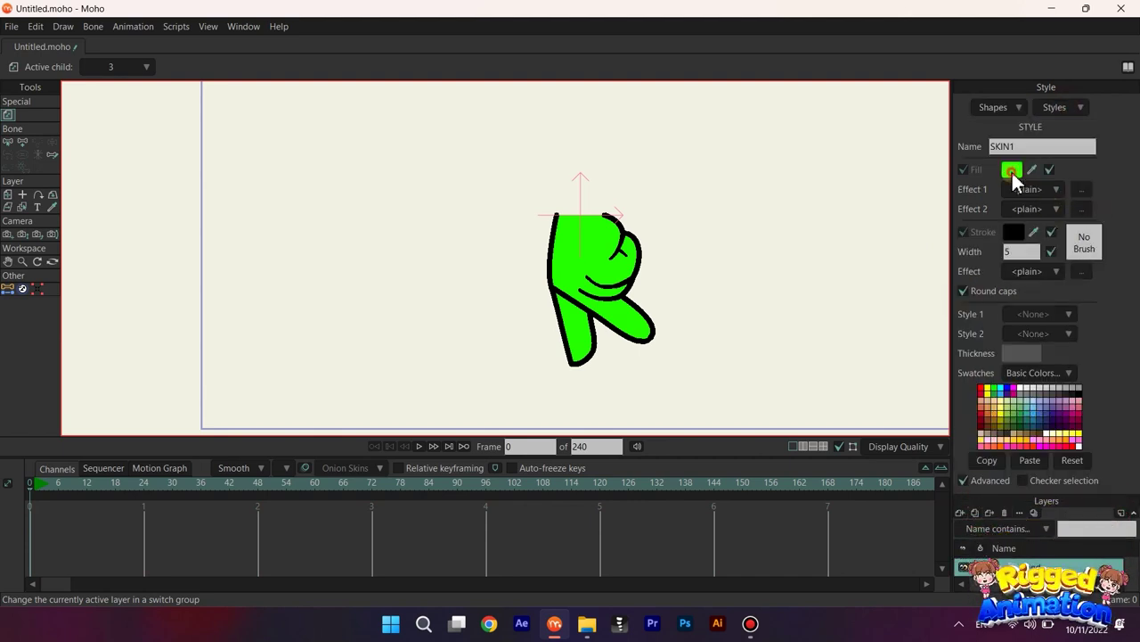
{"action": "left_click", "coordinate": [1013, 171]}
{"action": "left_click_drag", "start_coordinate": [1006, 243], "coordinate": [1009, 254]}
{"action": "mouse_move", "coordinate": [943, 205]}
{"action": "left_mouse_down"}
{"action": "mouse_move", "coordinate": [915, 110]}
{"action": "mouse_move", "coordinate": [930, 138]}
{"action": "left_mouse_up"}
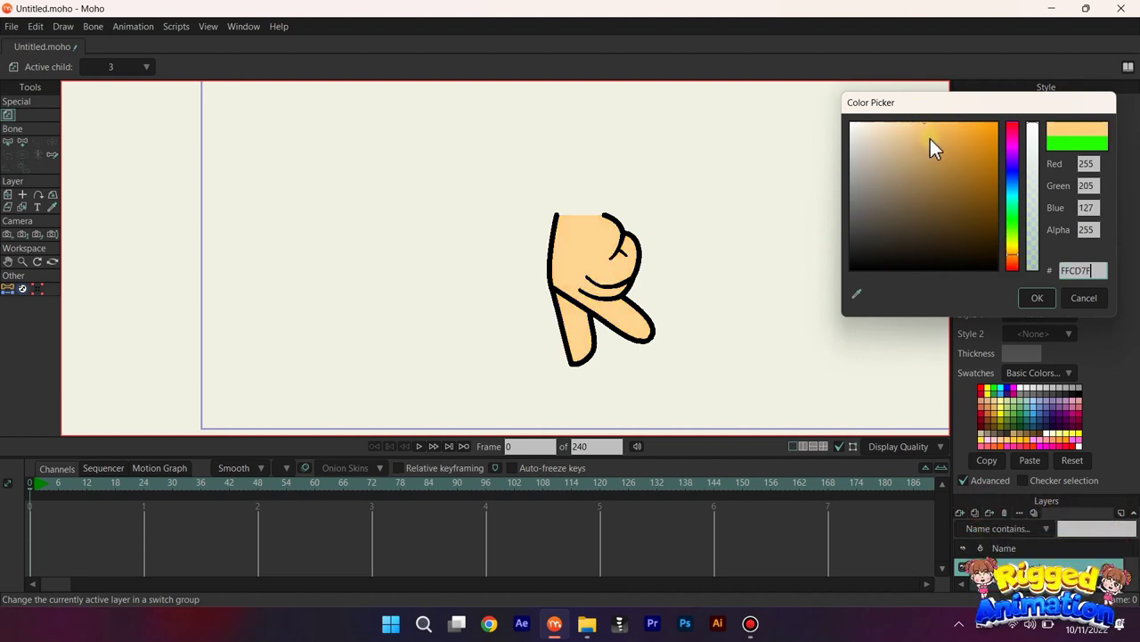
{"action": "left_click_drag", "start_coordinate": [1013, 256], "coordinate": [1017, 260]}
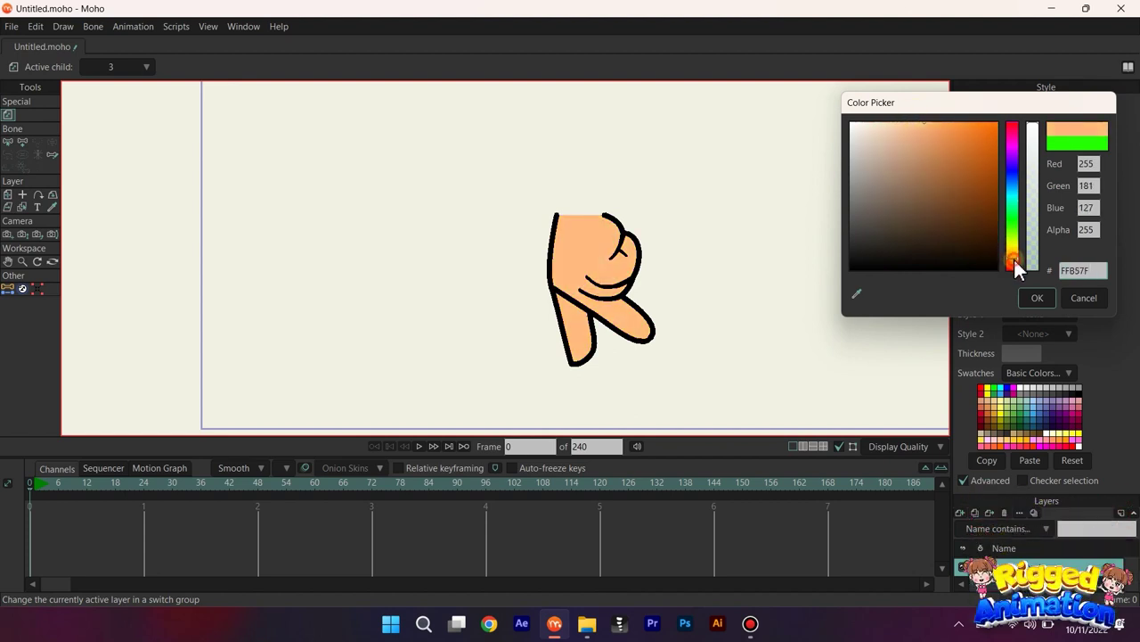
{"action": "left_click", "coordinate": [1036, 298]}
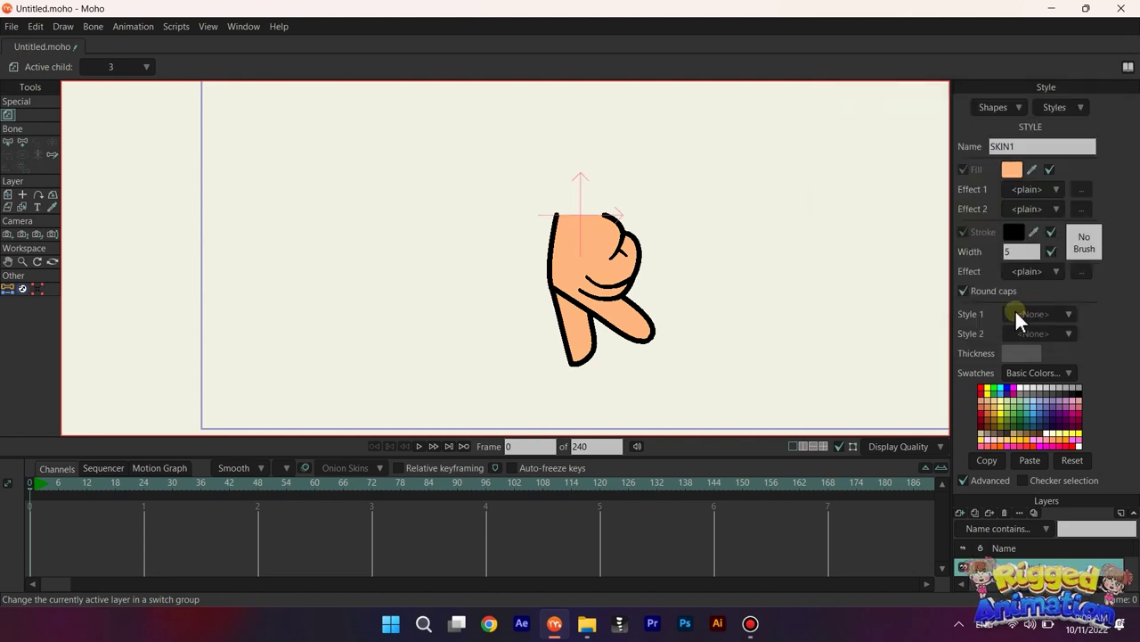
Step: Hide the advanced style settings, inspect the skin tone on each pose in the hand layer, and reselect the hand layer
{"action": "left_click", "coordinate": [963, 480]}
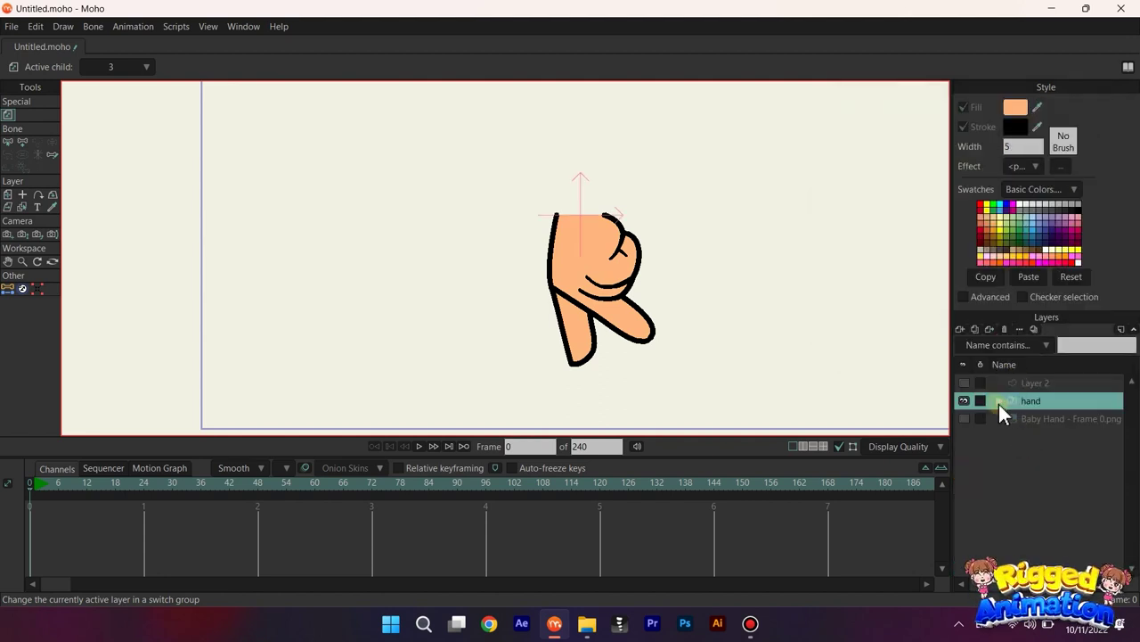
{"action": "left_click", "coordinate": [998, 401]}
{"action": "left_click", "coordinate": [1031, 435]}
{"action": "left_click", "coordinate": [1035, 450]}
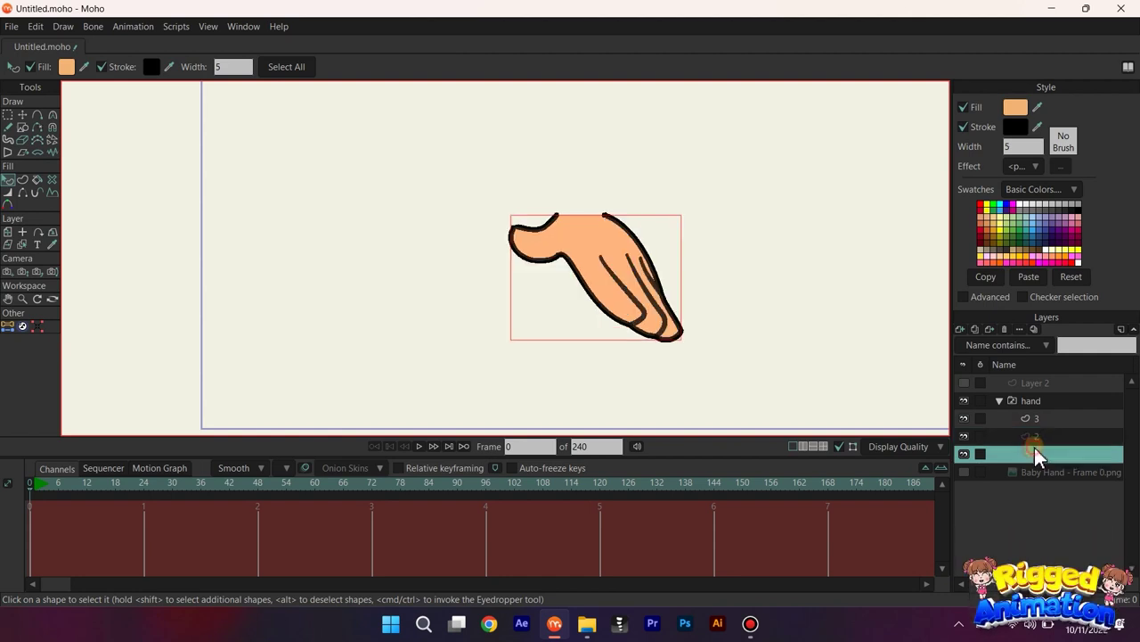
{"action": "left_click", "coordinate": [1036, 415]}
{"action": "left_click", "coordinate": [1032, 401]}
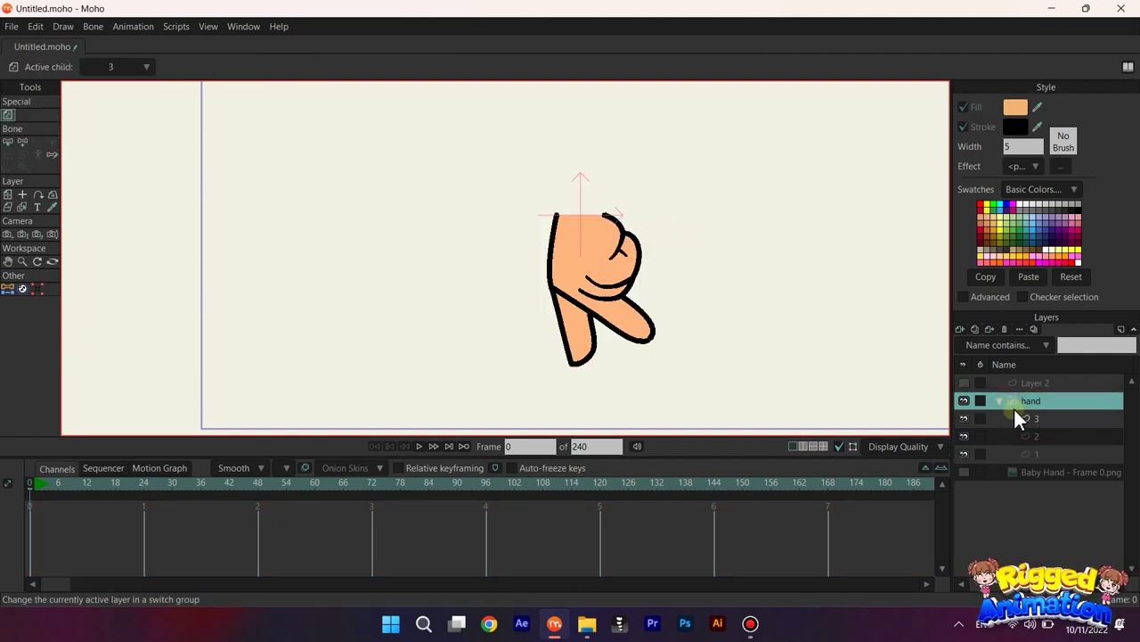